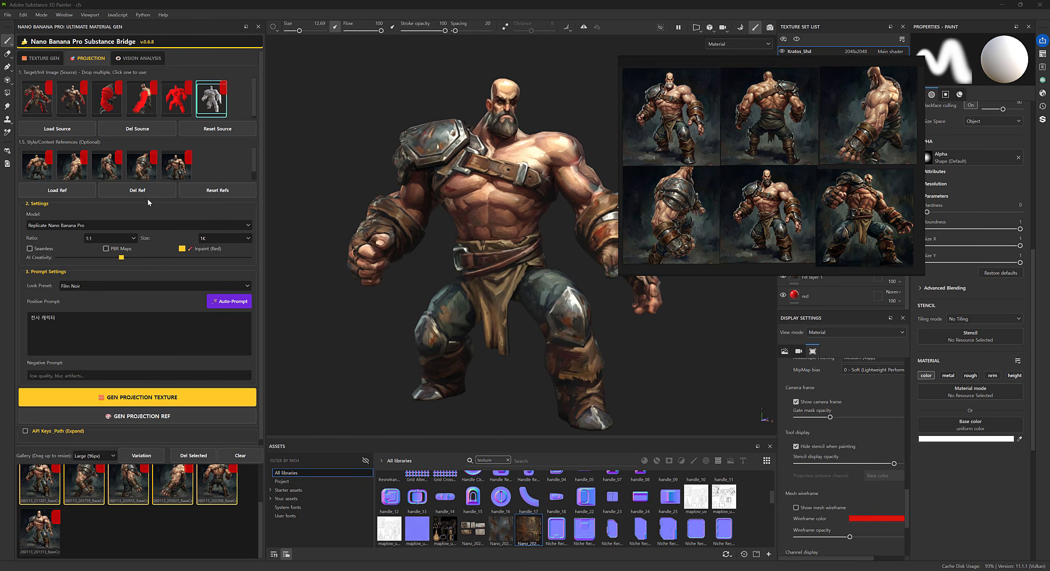
- Inspect the textured warrior character from the front, sides and back, comparing its painted surface with the reference images
alt+drag(646, 343, 579, 340)
alt+drag(409, 256, 577, 262)
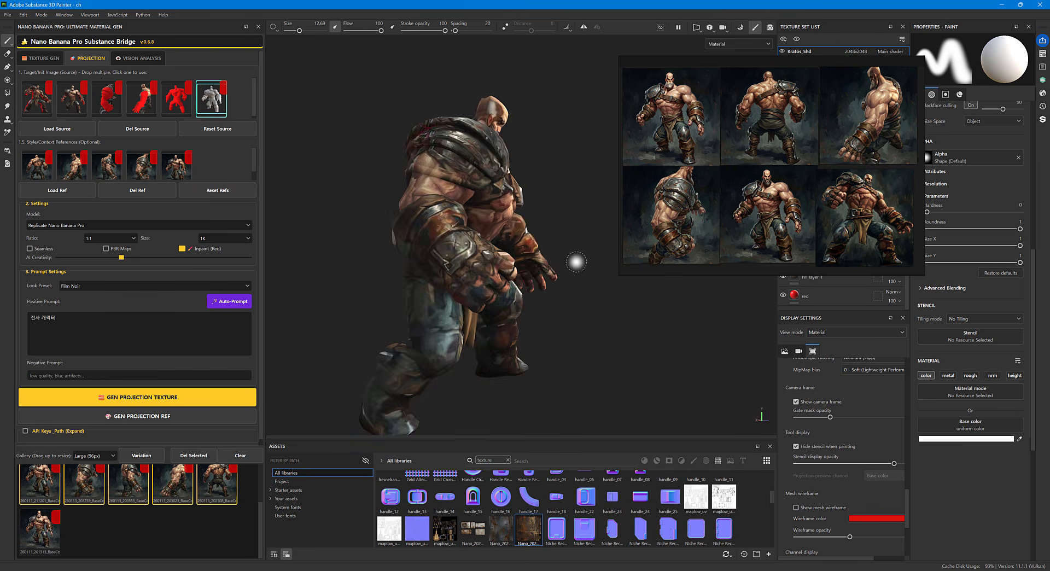
alt+drag(421, 282, 607, 278)
scroll(429, 298, down, 1)
alt+middle_drag(432, 300, 478, 292)
shift+right_drag(477, 292, 383, 268)
alt+drag(515, 258, 308, 280)
alt+drag(456, 266, 433, 269)
scroll(457, 273, up, 1)
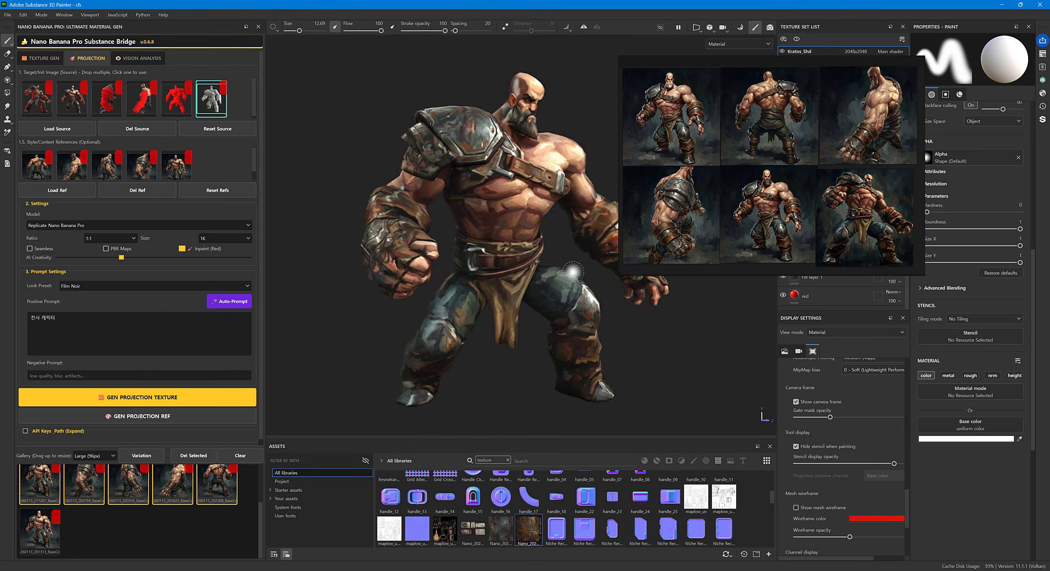
mouse_move(465, 283)
shift+right_down()
mouse_move(525, 286)
mouse_move(513, 289)
shift+right_up()
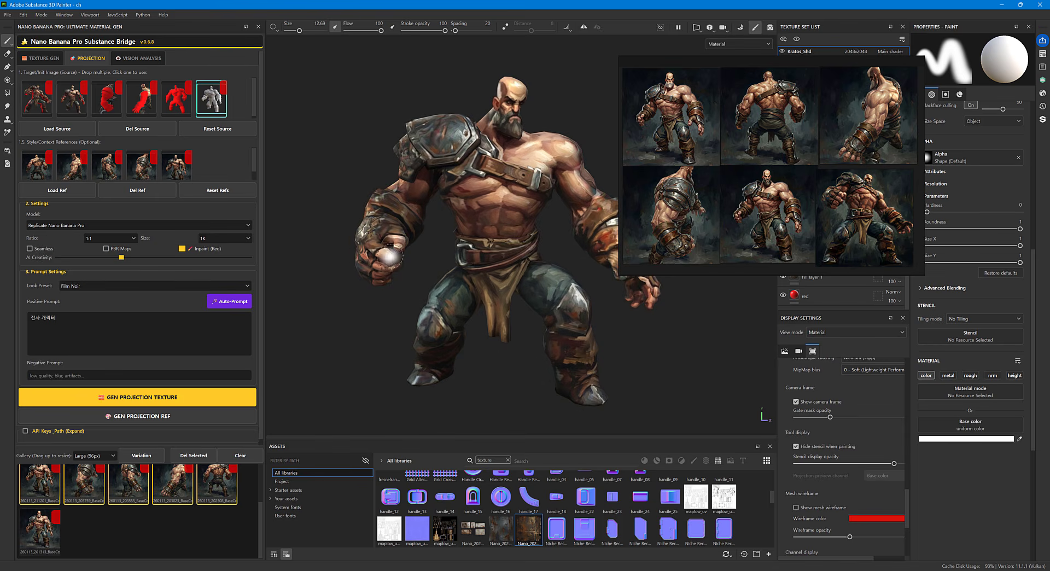
alt+drag(390, 256, 586, 364)
shift+right_drag(436, 305, 530, 314)
scroll(529, 316, down, 1)
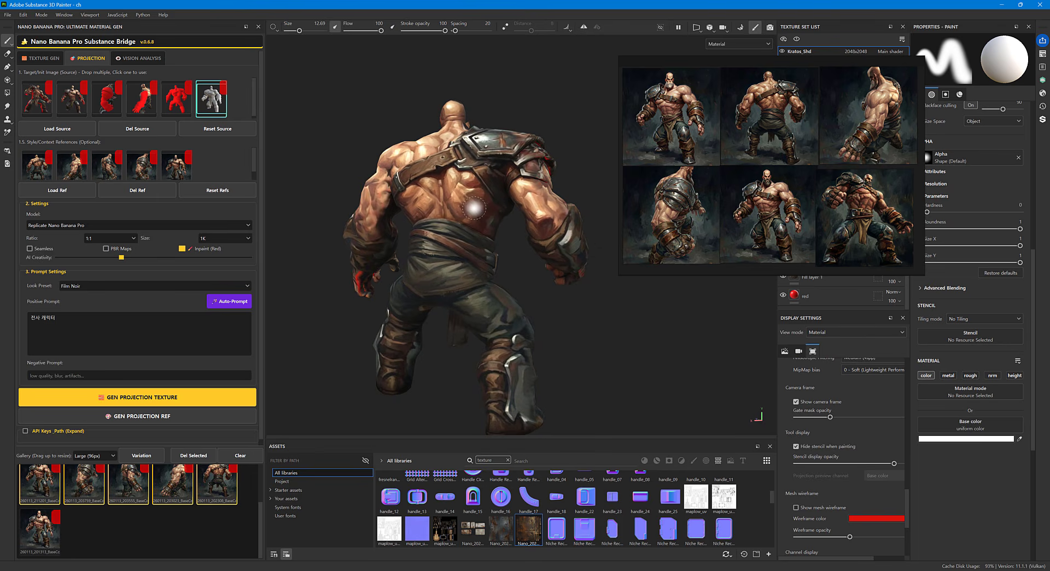
mouse_move(442, 215)
alt+mouse_down()
mouse_move(481, 241)
mouse_move(495, 274)
alt+mouse_up()
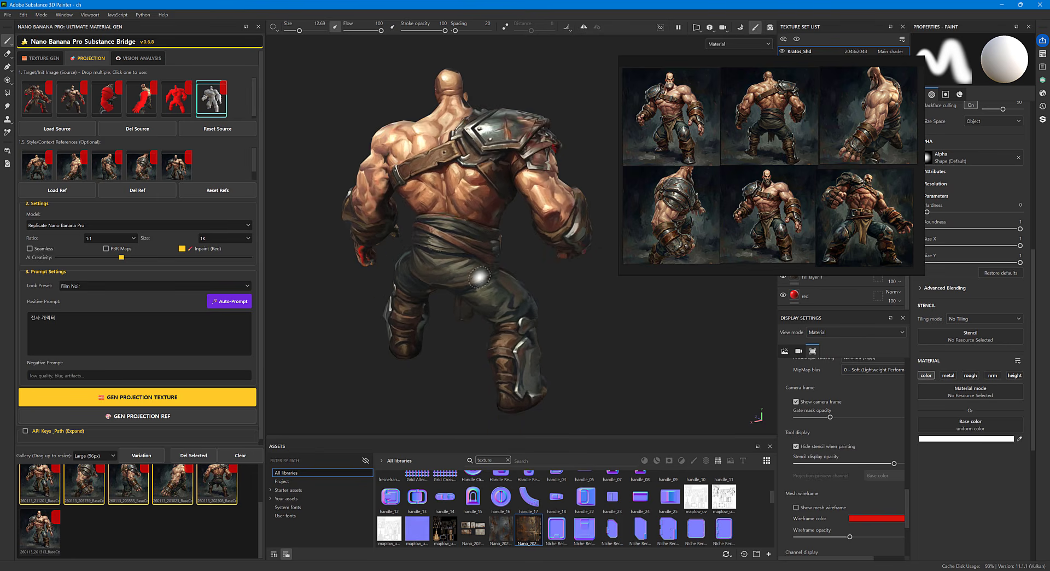
mouse_move(592, 183)
alt+mouse_down()
mouse_move(408, 257)
mouse_move(369, 242)
alt+mouse_up()
alt+middle_drag(613, 268, 502, 269)
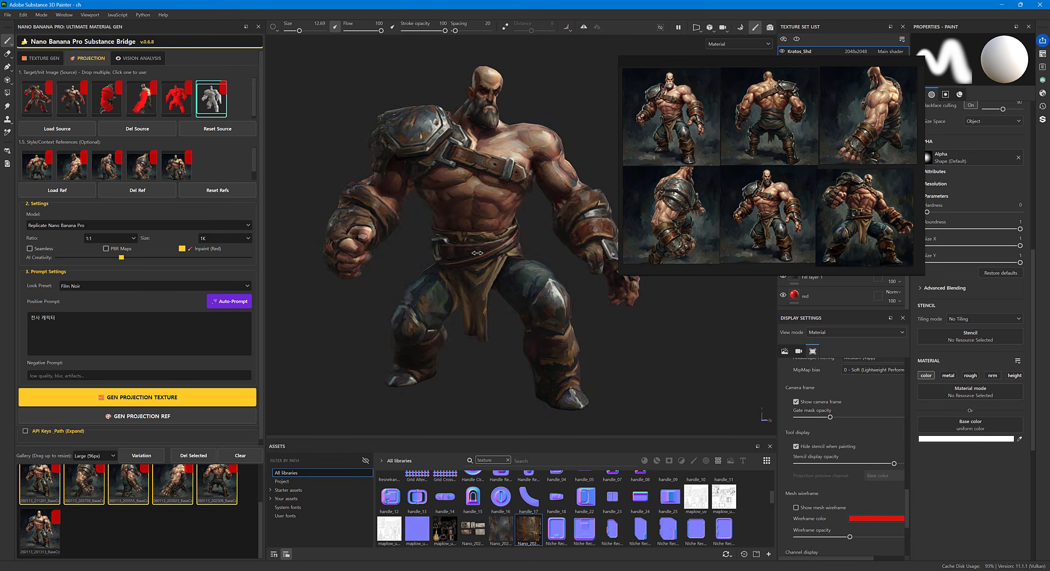
alt+drag(525, 327, 537, 335)
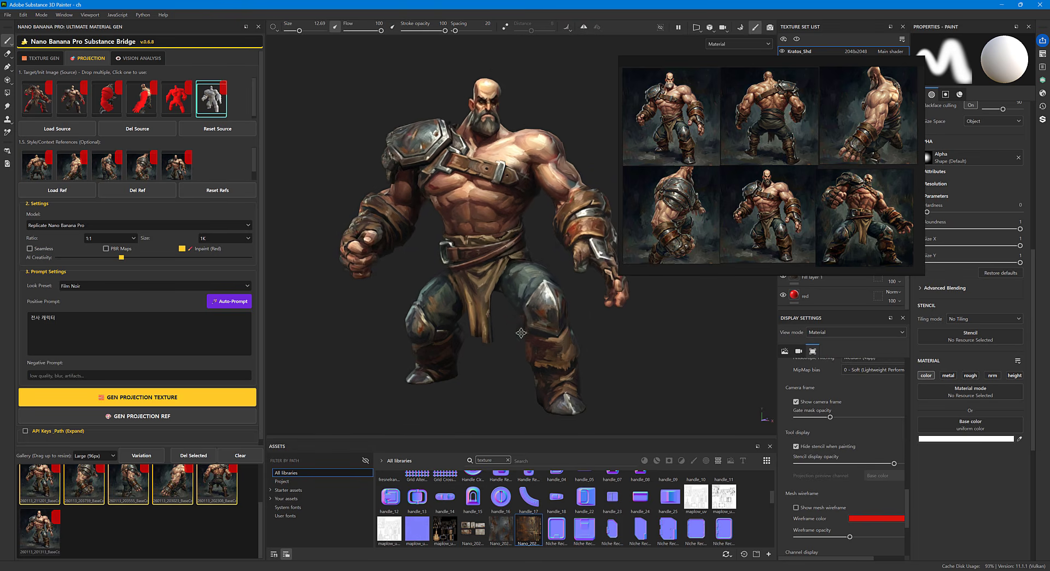
mouse_move(537, 335)
alt+middle_down()
mouse_move(539, 348)
mouse_move(540, 332)
alt+middle_up()
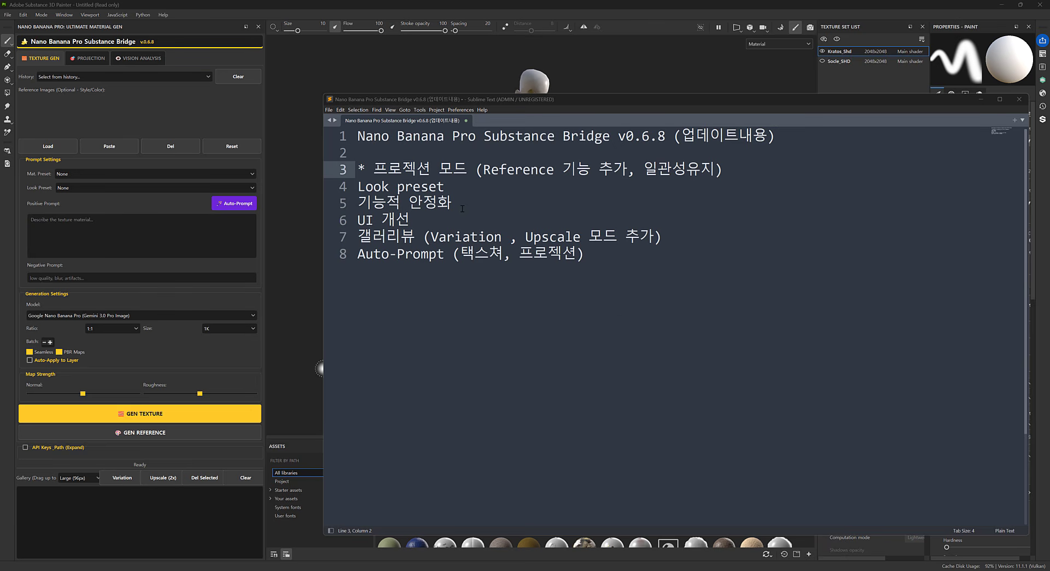
- Review the Nano Banana Pro Substance Bridge v0.6.8 update notes: projection mode references, Look preset, stabilisation and UI improvements
click(494, 198)
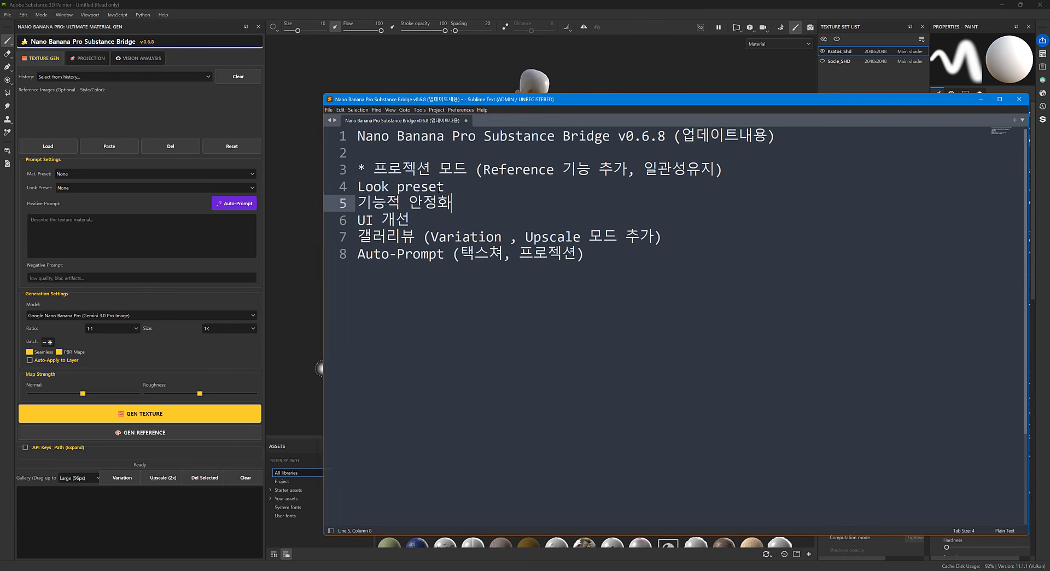
drag(374, 172, 599, 172)
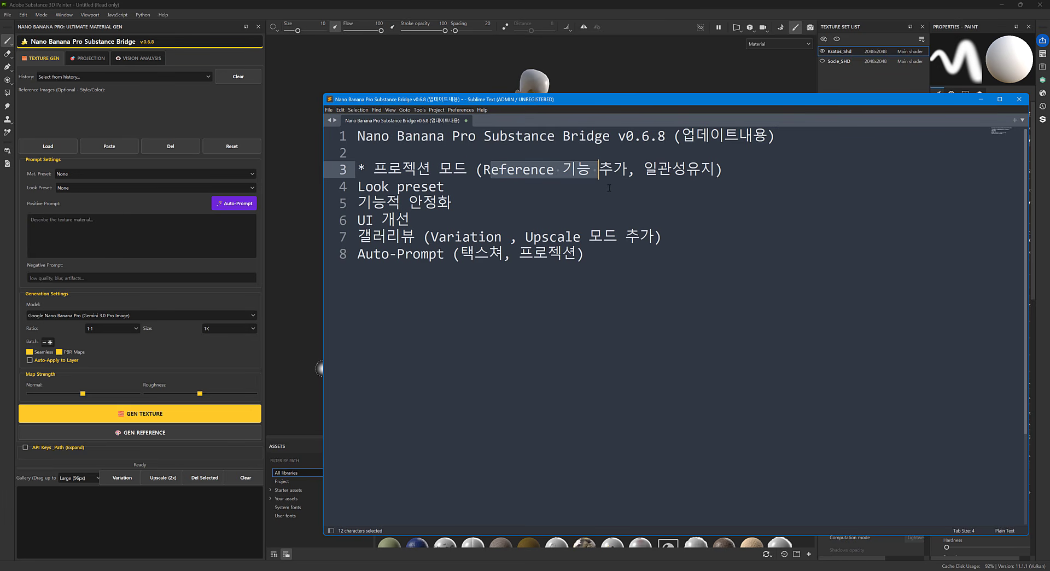
click(637, 188)
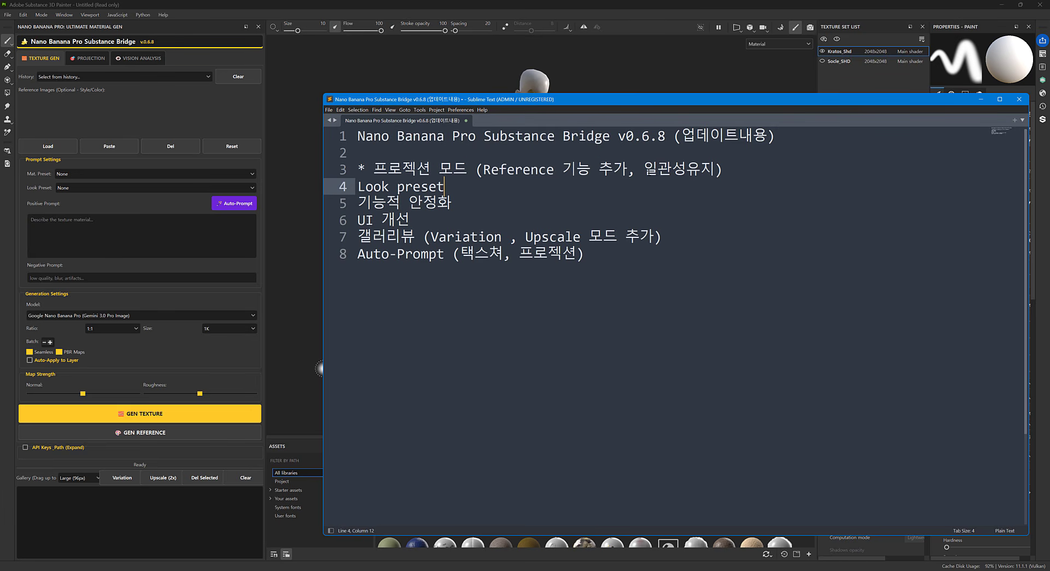
drag(643, 170, 716, 171)
click(731, 173)
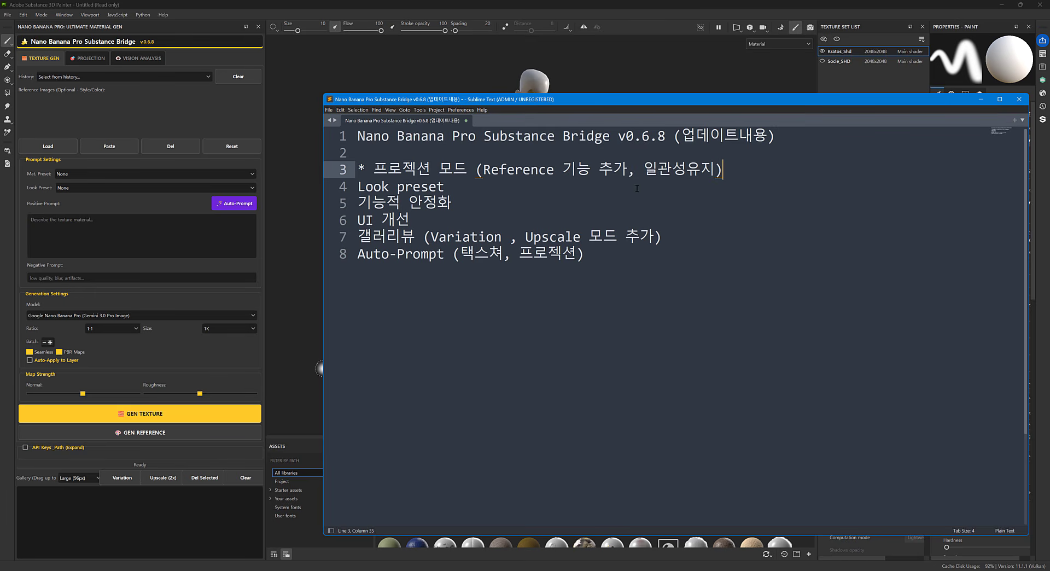
click(489, 189)
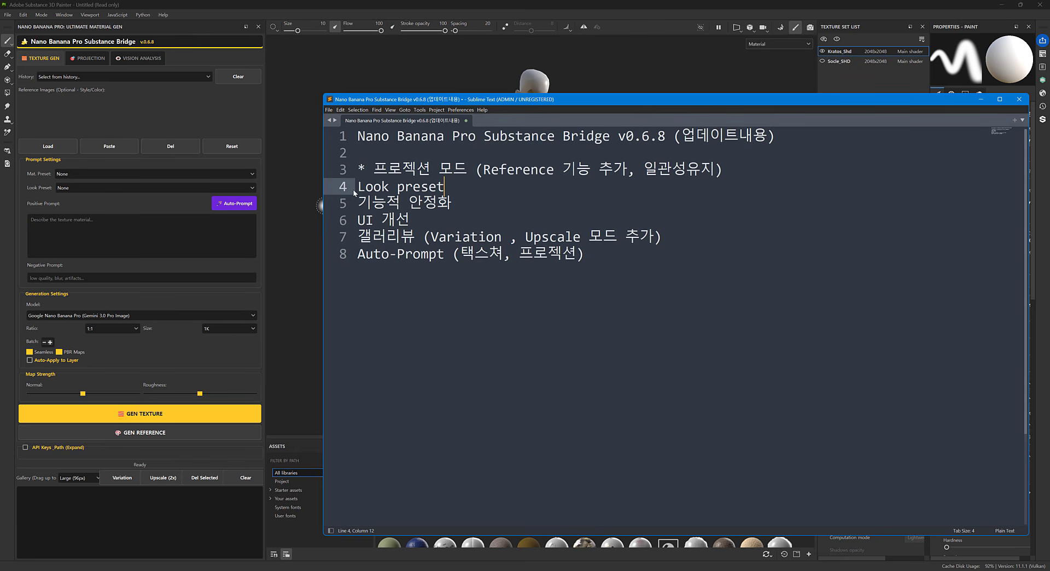
drag(359, 186, 452, 192)
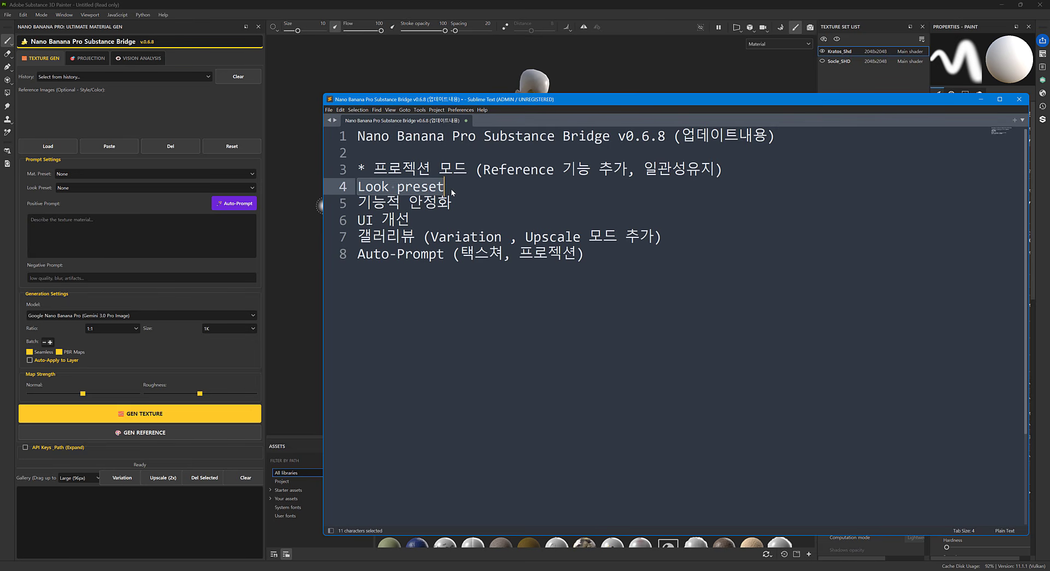
click(460, 196)
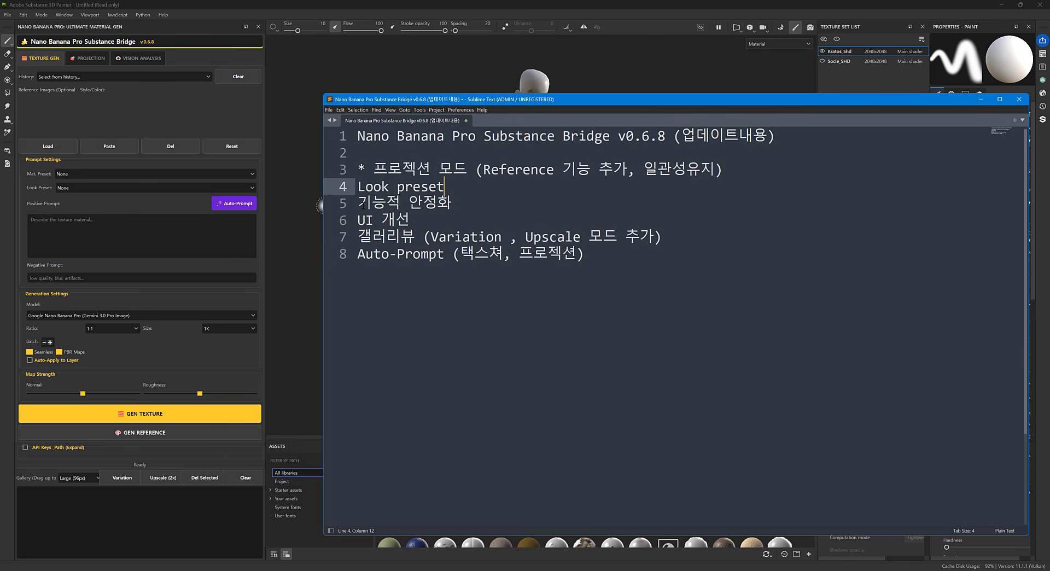
drag(362, 206, 455, 207)
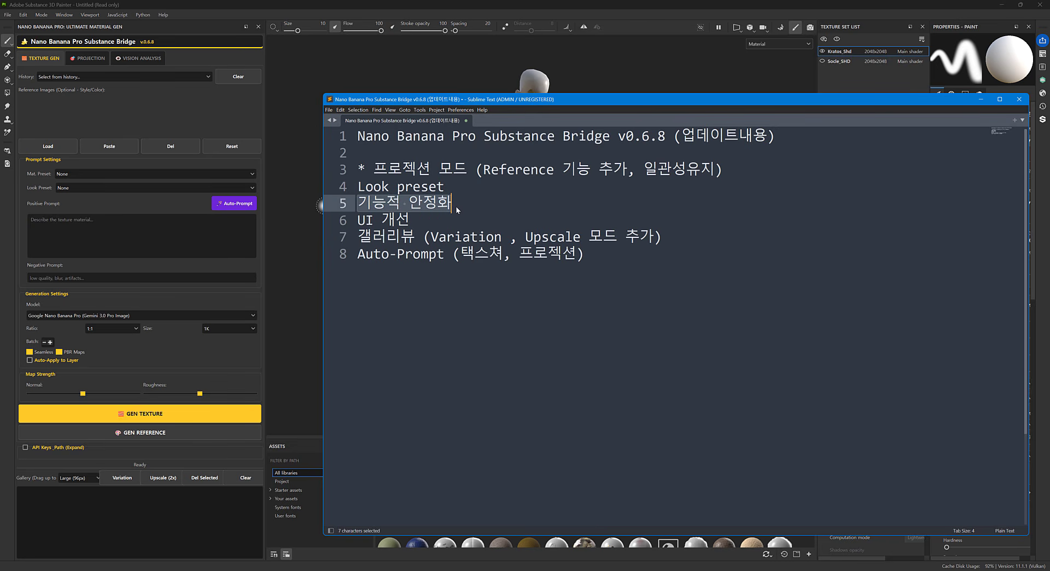
click(459, 205)
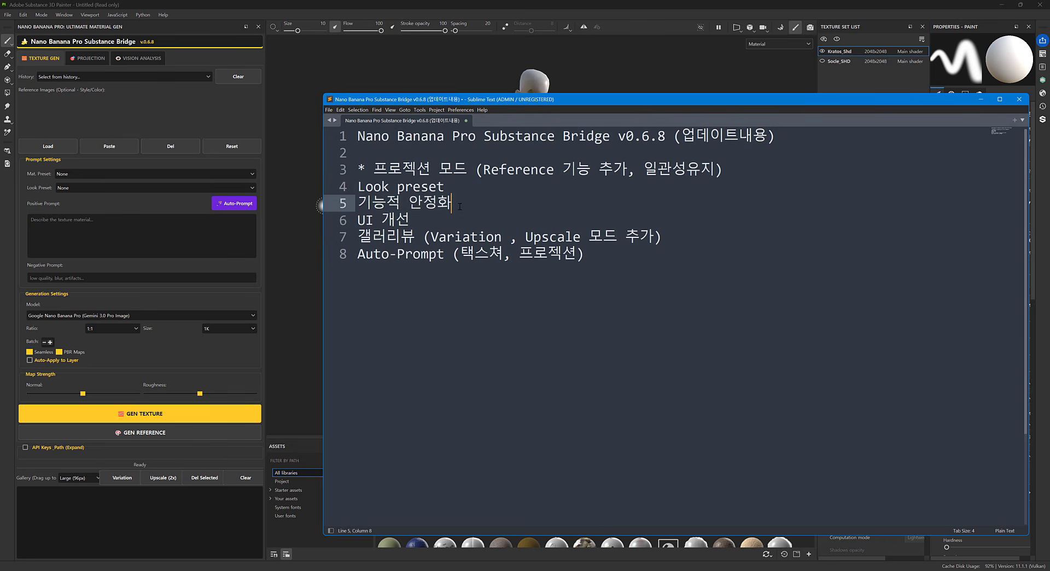
click(432, 221)
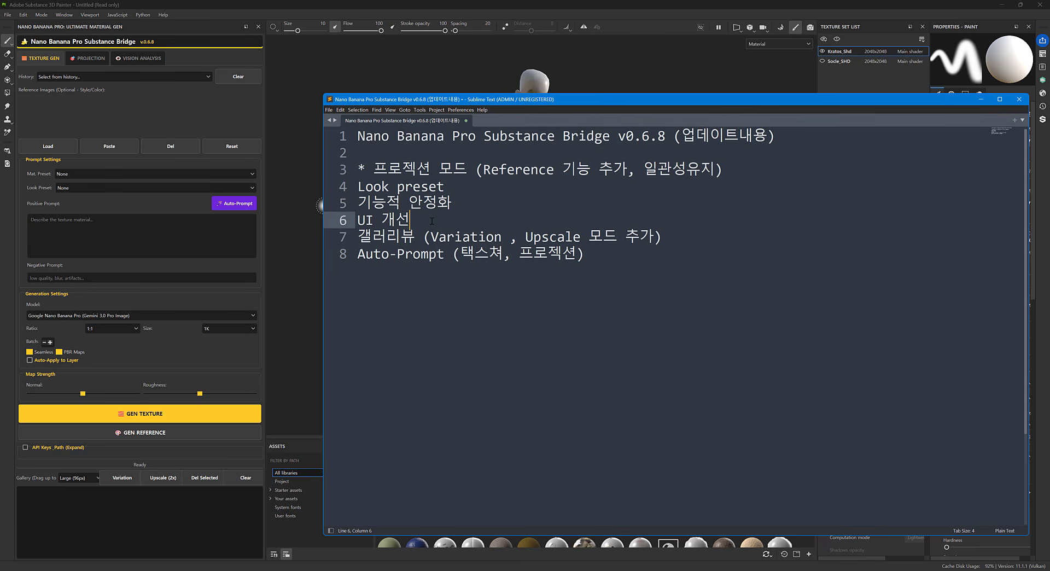
click(468, 205)
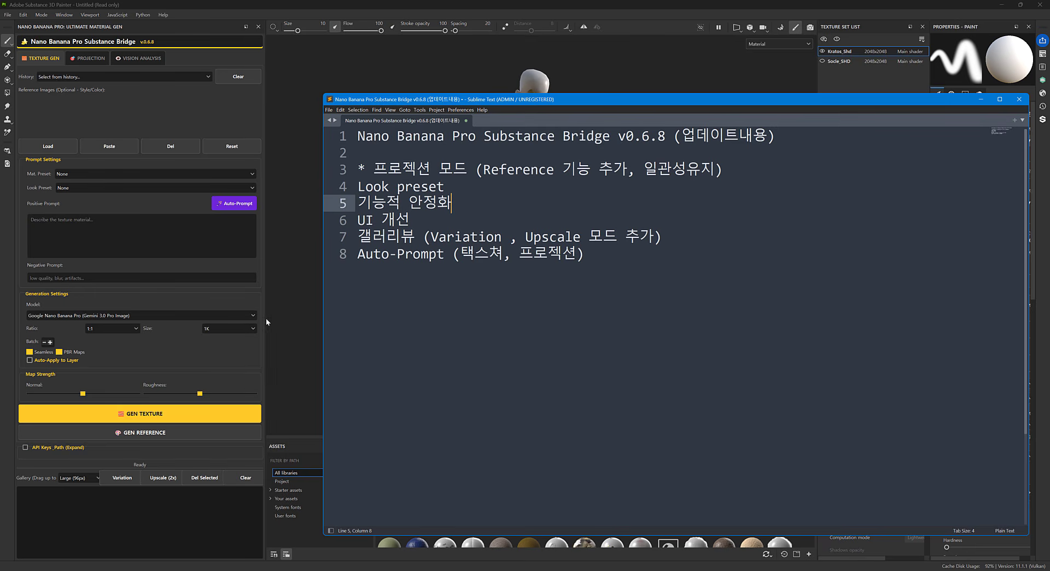
click(420, 223)
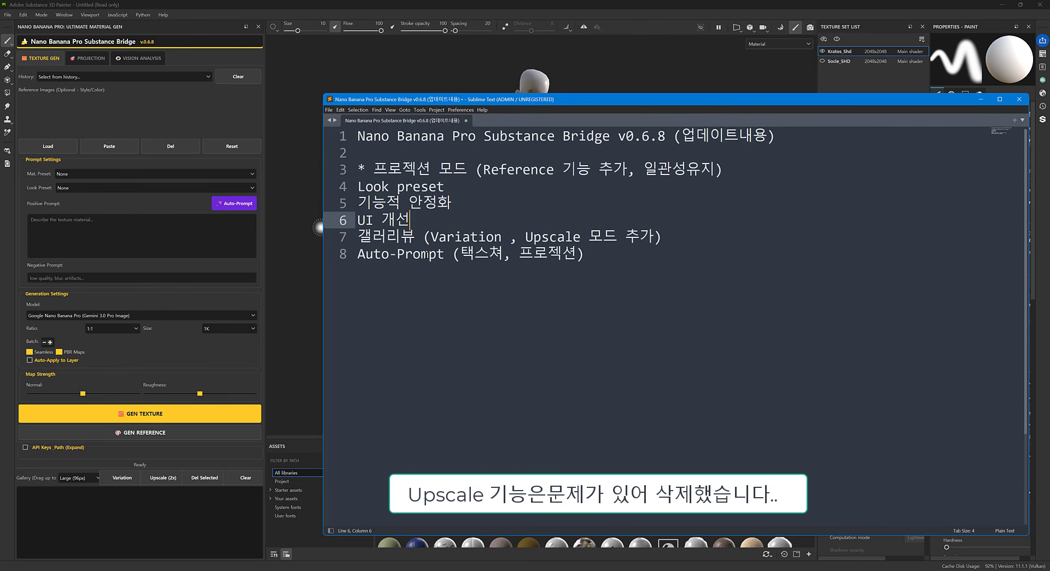
- Correct the typo in the Auto-Prompt line of the update notes by replacing "택" with "텍"
click(470, 255)
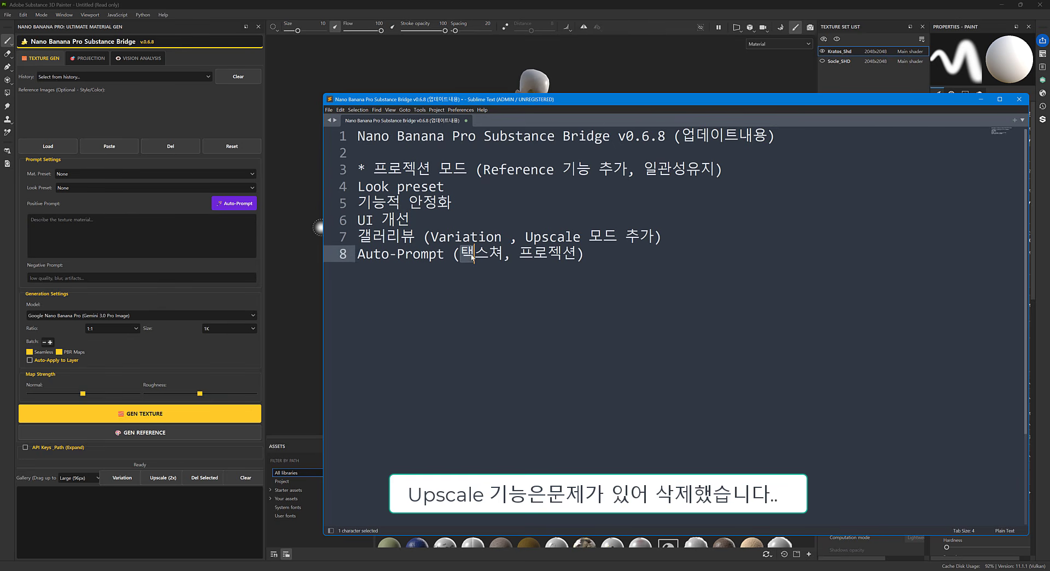
key(BackSpace)
text(텍)
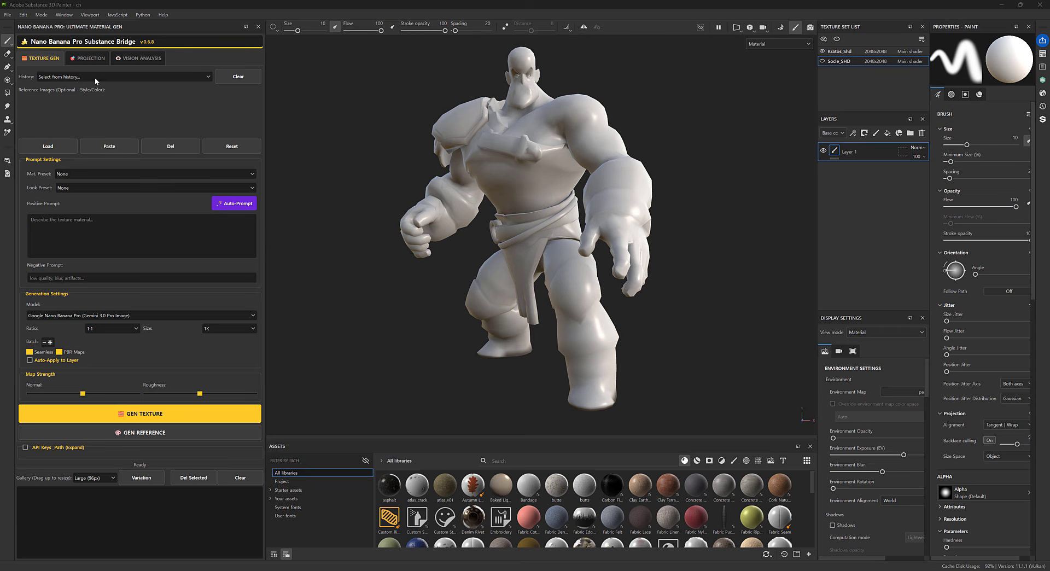
- Switch the texture plugin to Projection mode and activate the Projection painting tool for Layer 1 of the untextured character
click(91, 58)
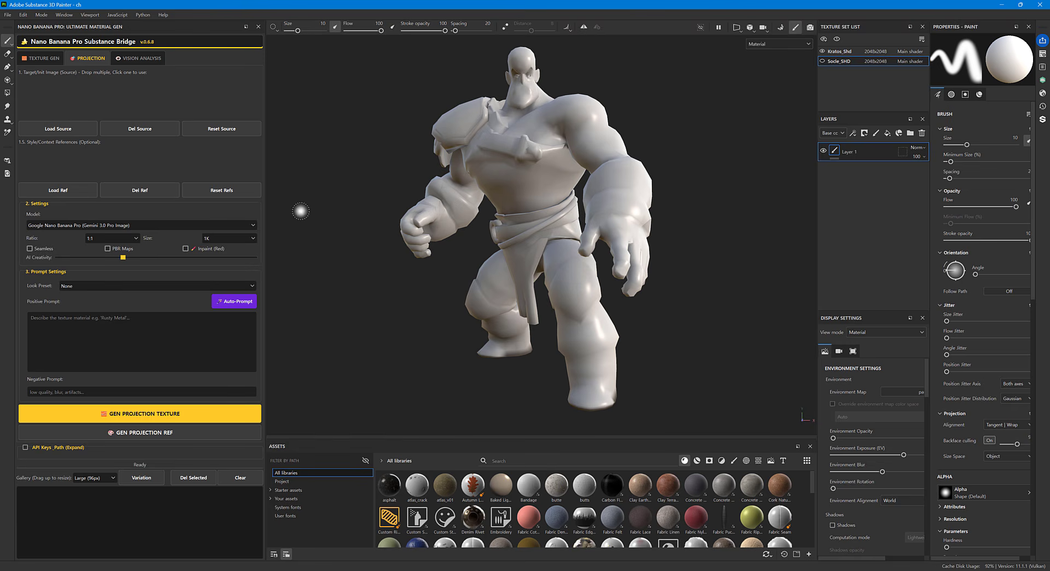
alt+drag(524, 240, 563, 254)
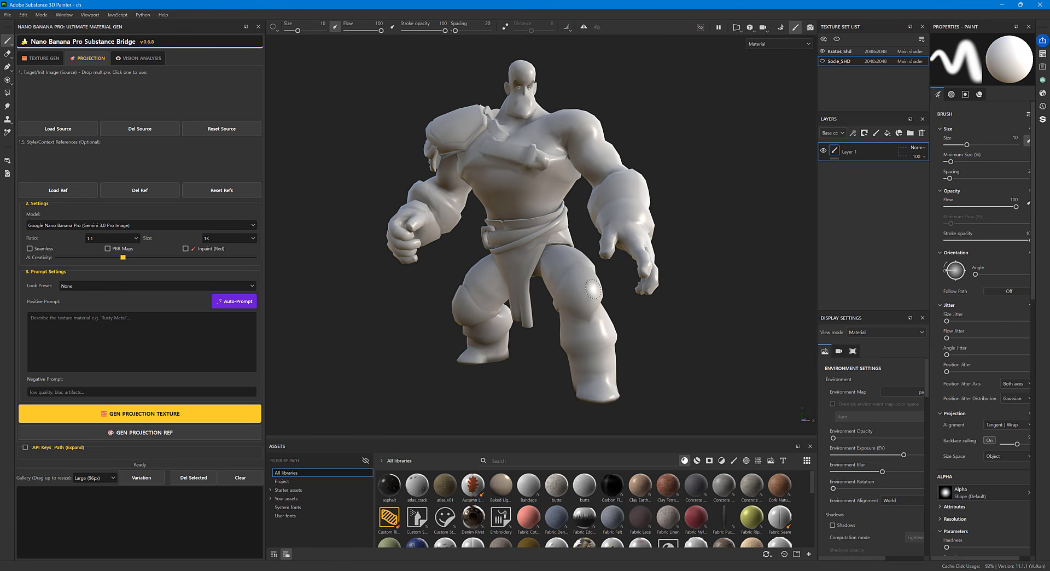
alt+middle_drag(574, 284, 577, 284)
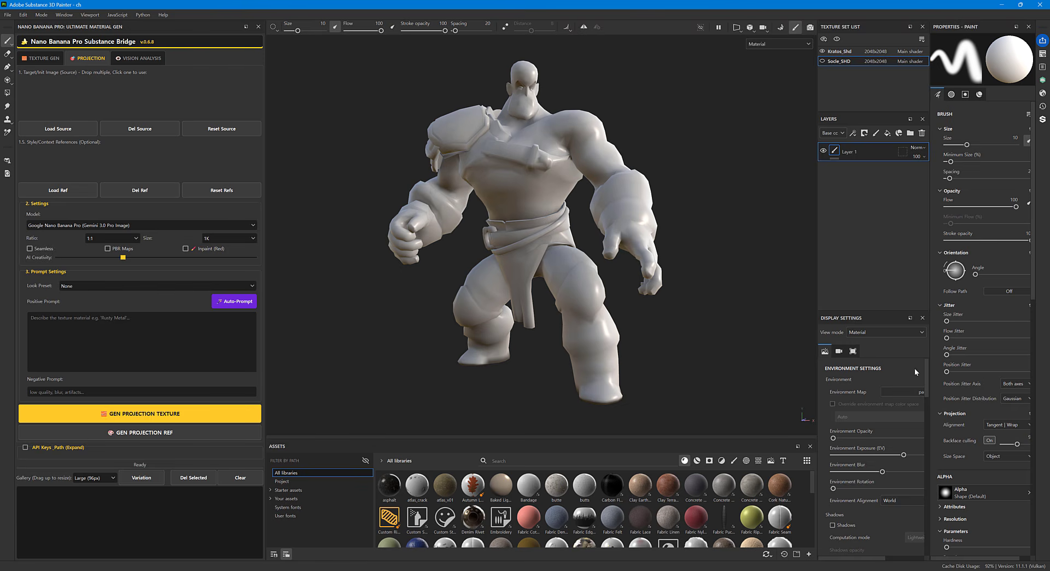
double_click(851, 152)
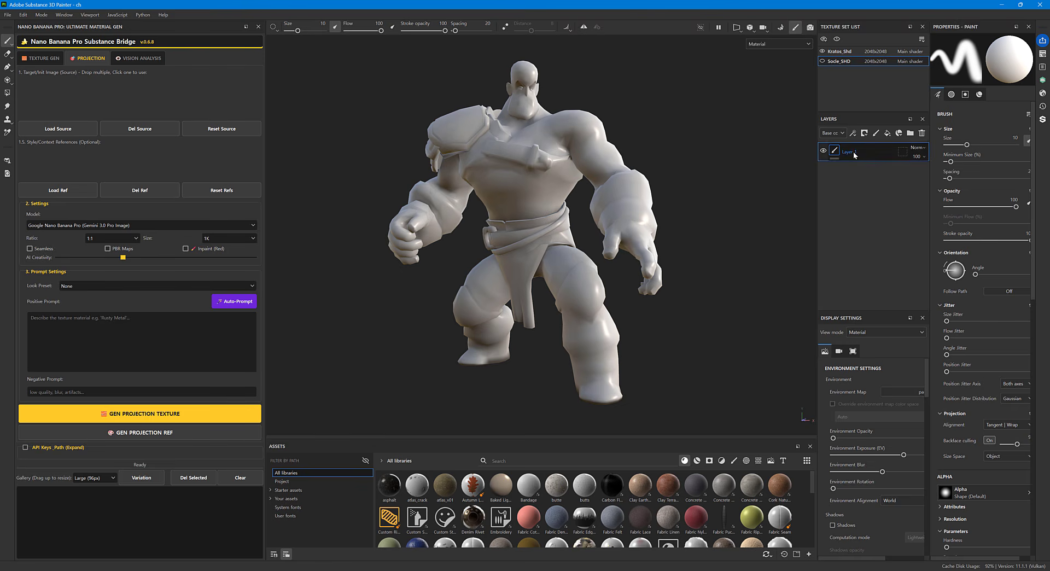
click(8, 80)
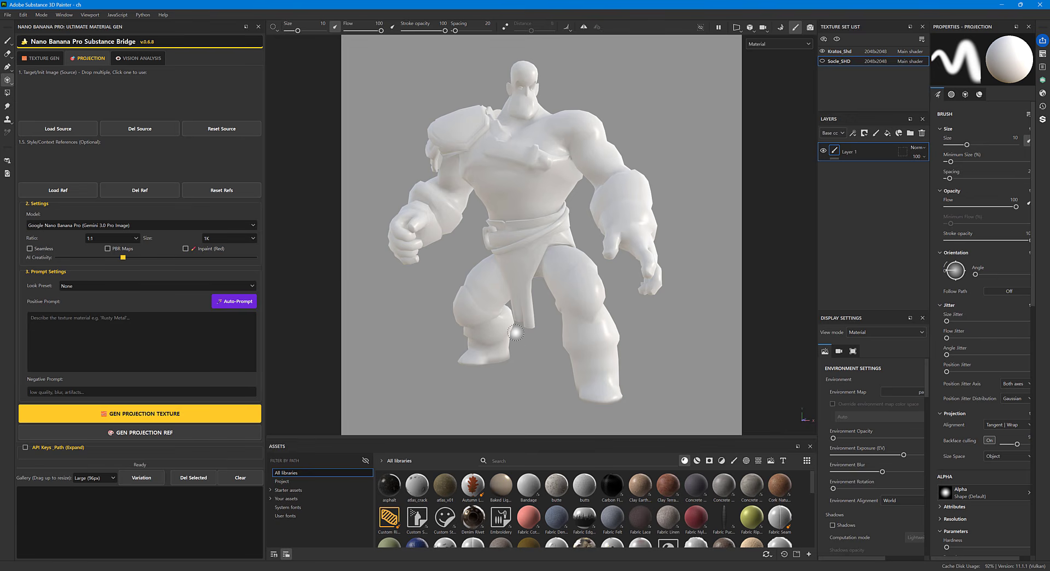
- Frame the whole character inside a slightly reduced square projection stencil and lower the stencil display opacity to almost zero
key(s)
right_drag(520, 322, 522, 320)
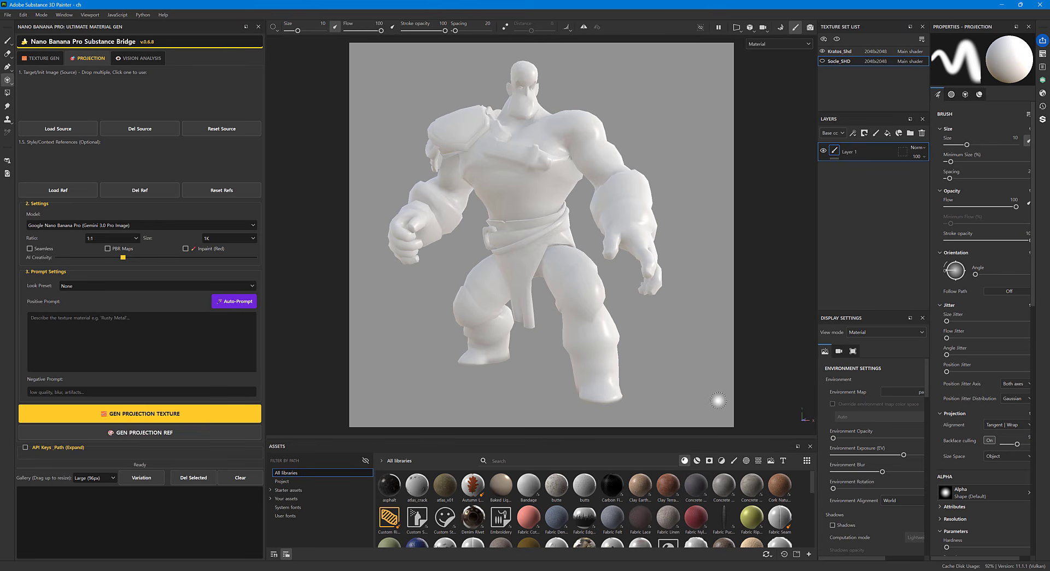
alt+middle_drag(534, 248, 546, 249)
mouse_move(547, 256)
alt+mouse_down()
mouse_move(558, 251)
mouse_move(530, 257)
alt+mouse_up()
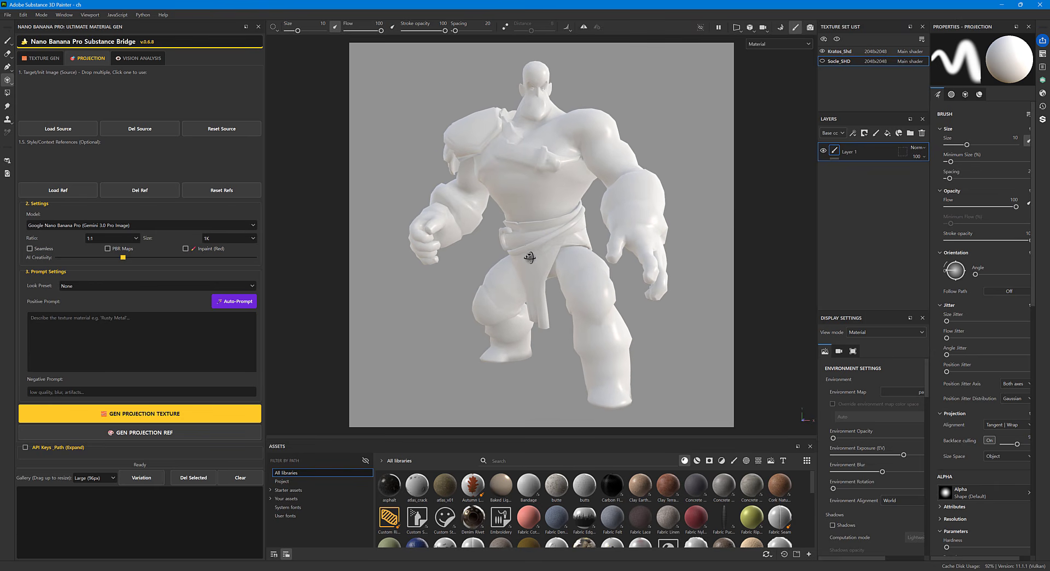
alt+right_drag(532, 258, 536, 261)
alt+middle_drag(545, 257, 545, 260)
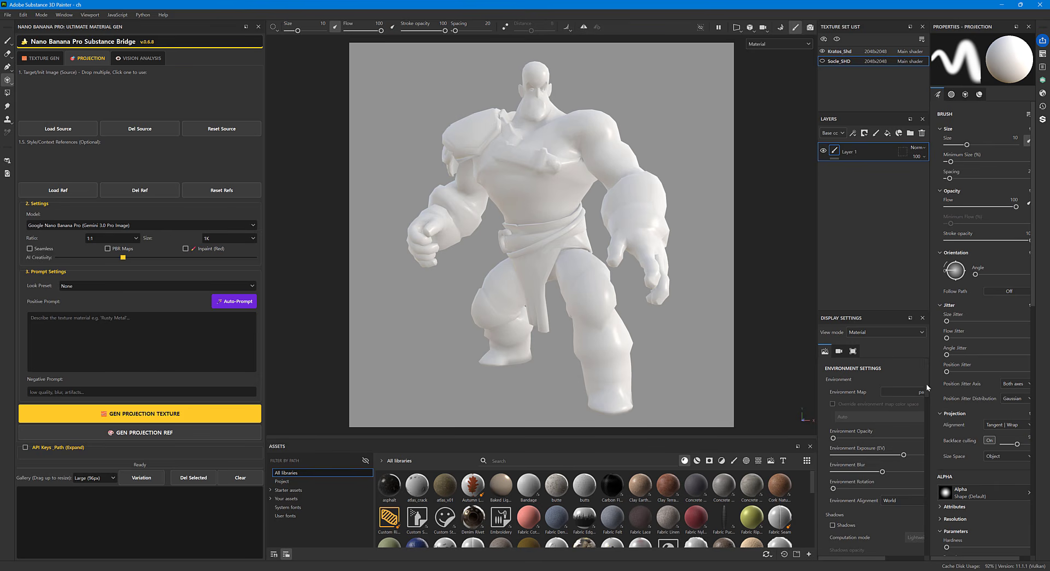
drag(927, 383, 917, 508)
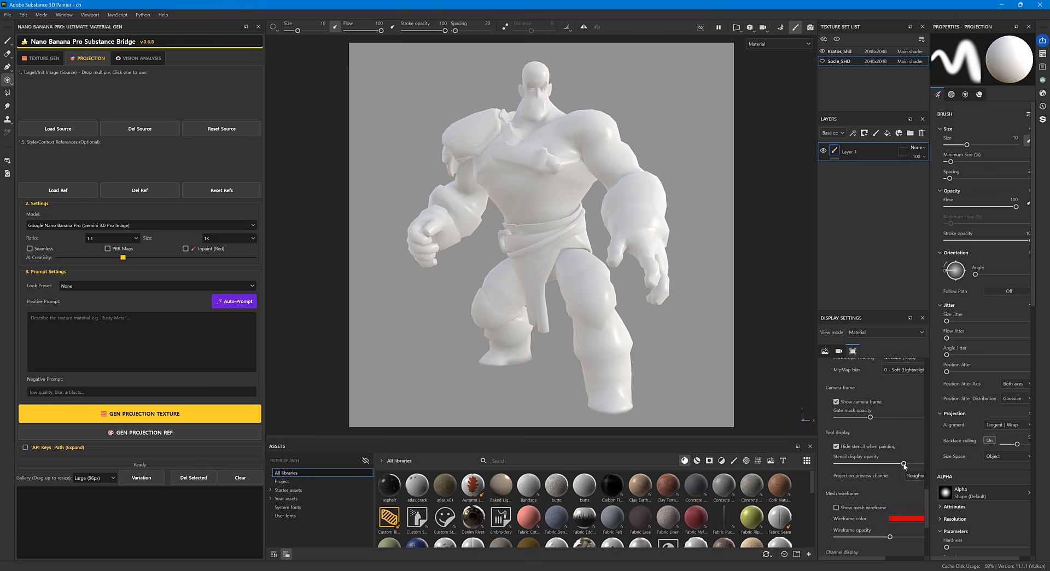
drag(903, 464, 838, 468)
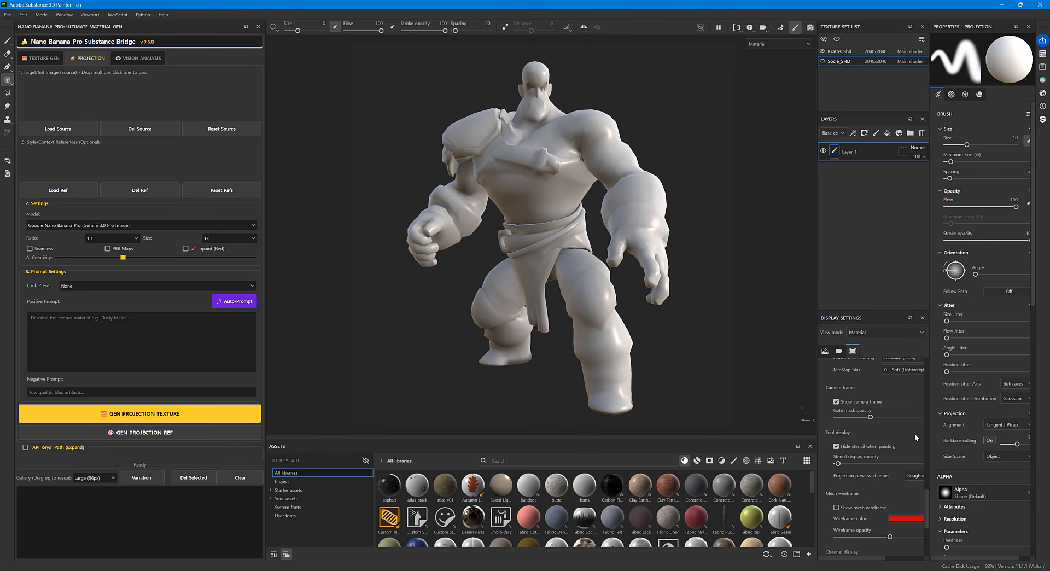
- Capture a screenshot of the square area around the character, select the entire captured image in Snagit, and return to Substance 3D Painter
key(Print)
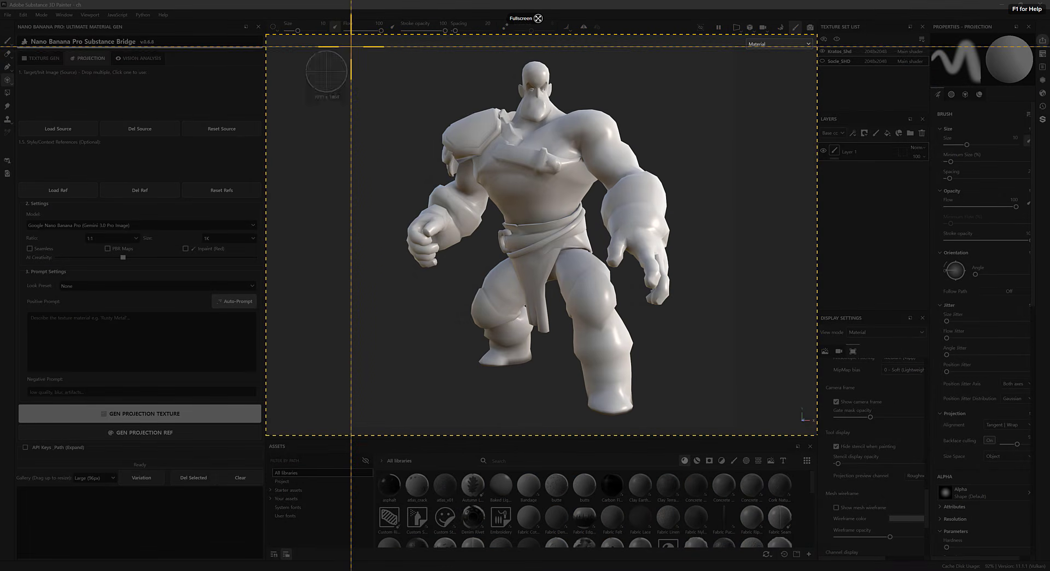
drag(351, 43, 733, 427)
key(ctrl+a)
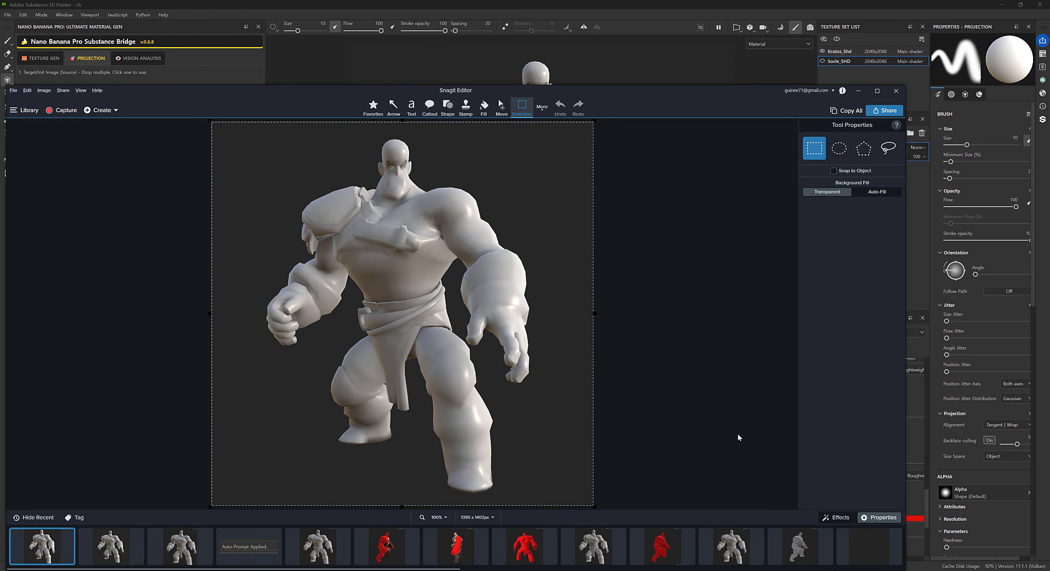
click(416, 3)
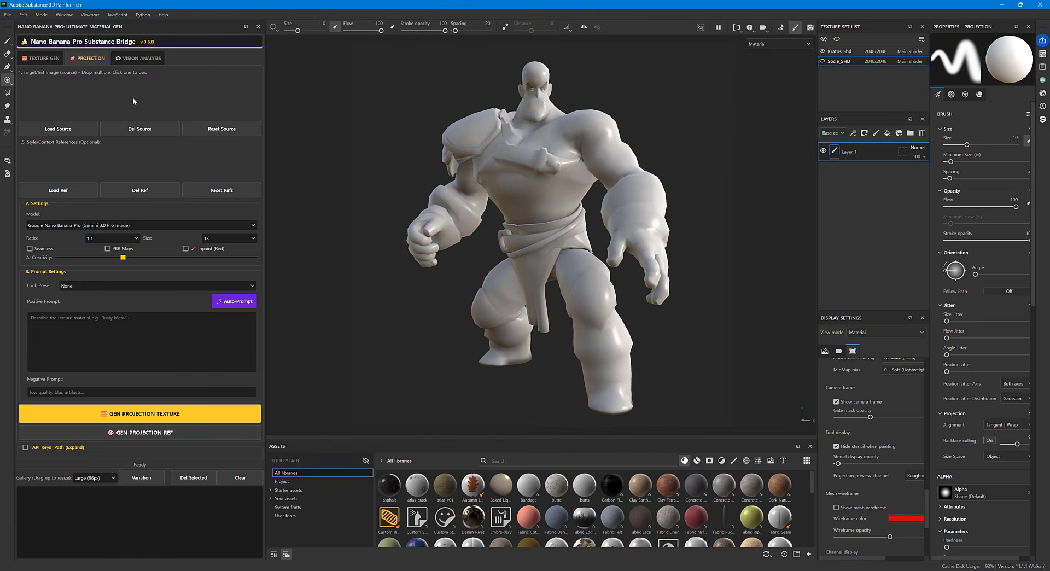
- Paste the captured screenshot as the projection source image and enter "전사 캐릭터" as the positive prompt
key(ctrl+v)
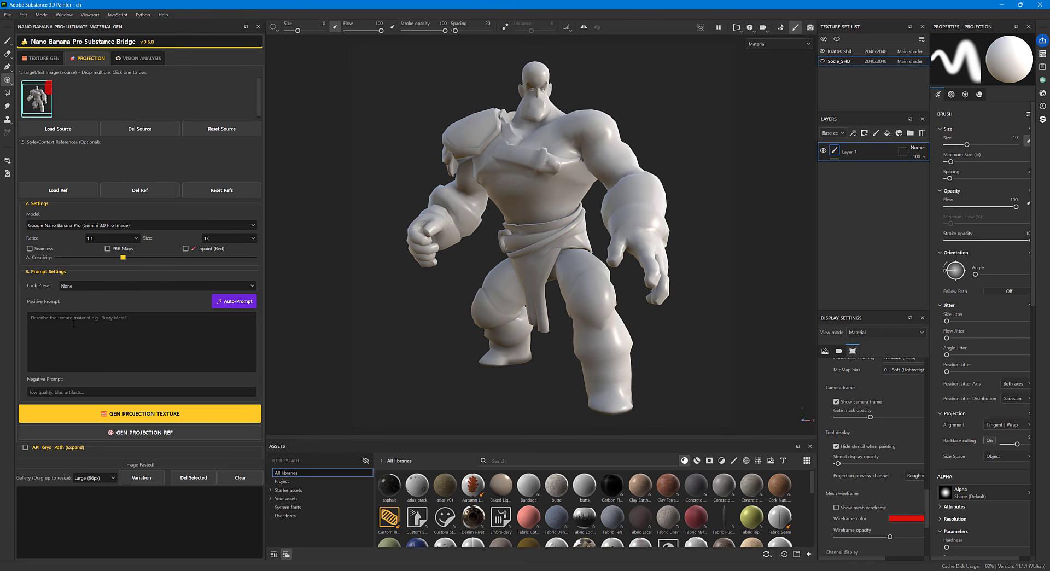
text(warrio)
key(BackSpace)
key(BackSpace)
key(BackSpace)
key(BackSpace)
text(전사 캐릭)
- Set the look preset to Stylized - Arcane (Painterly)
click(87, 285)
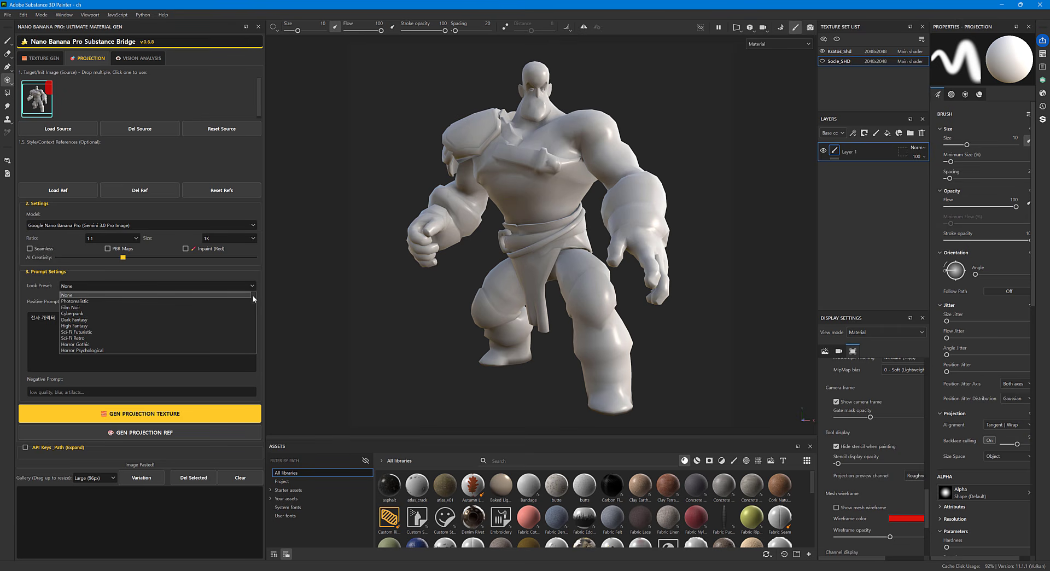
drag(253, 299, 254, 306)
scroll(228, 313, down, 1)
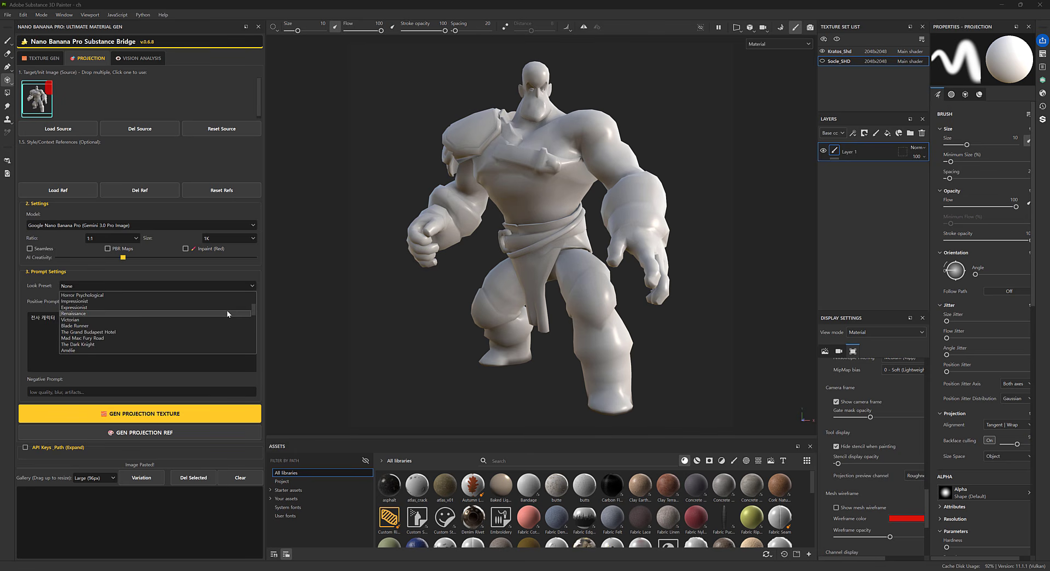
scroll(228, 313, down, 3)
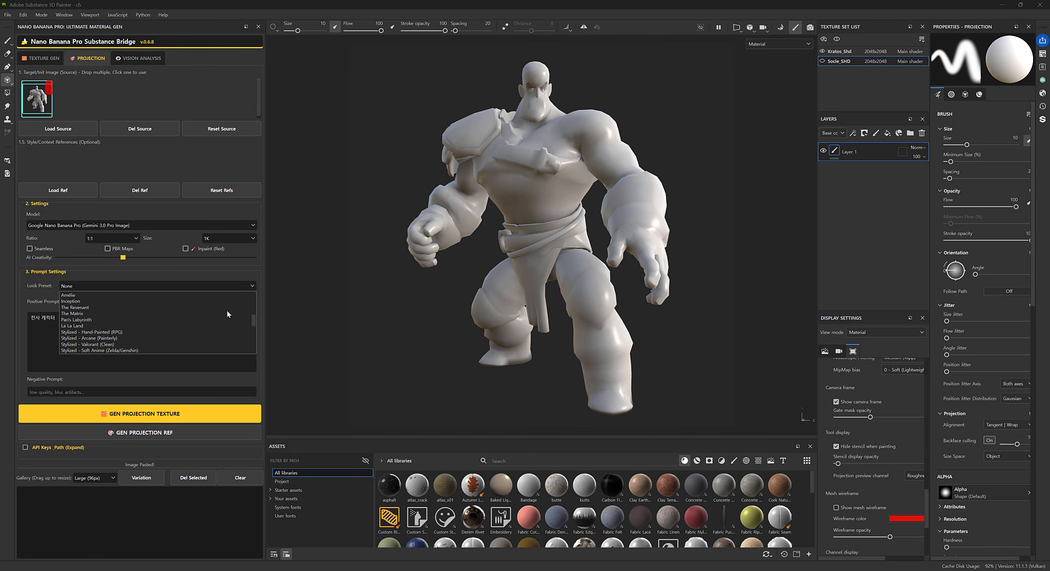
scroll(227, 314, down, 1)
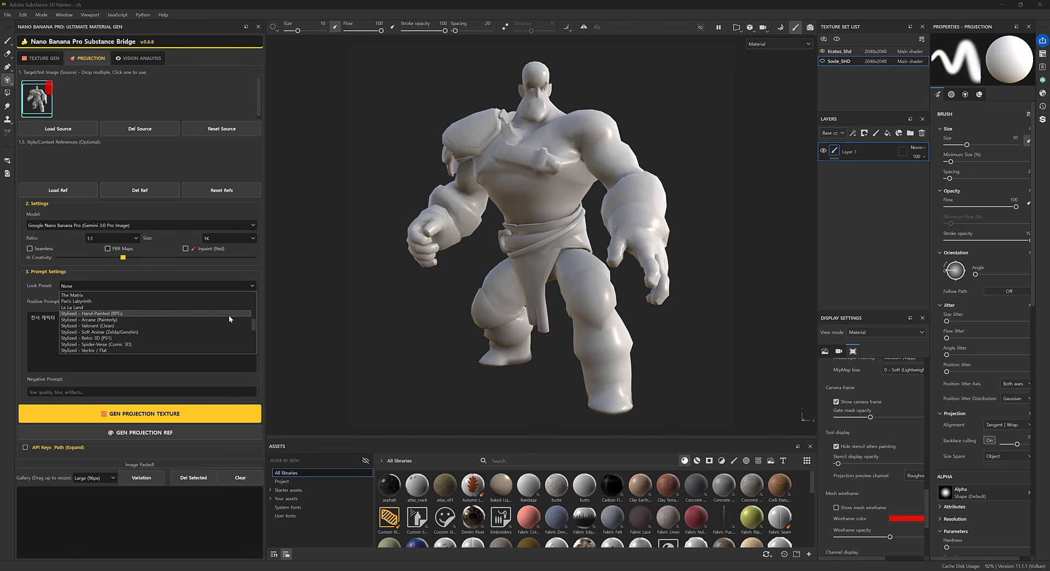
scroll(229, 314, down, 1)
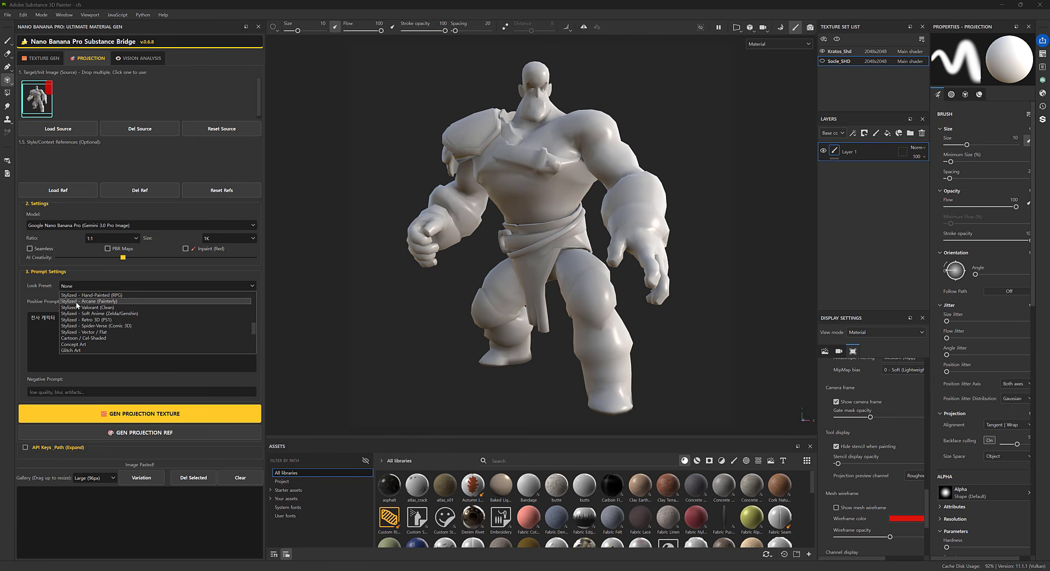
click(101, 302)
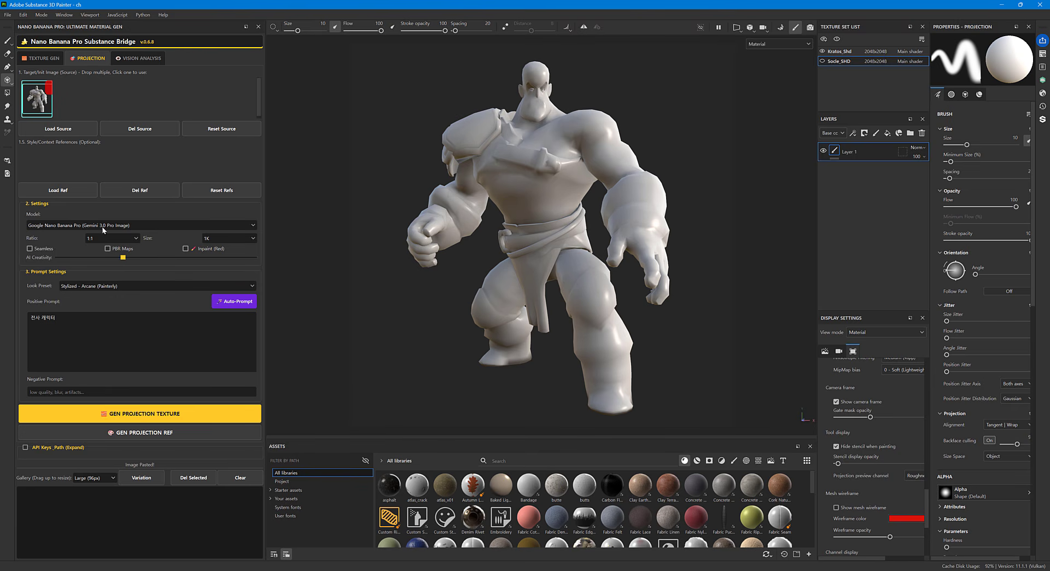
- Set the output size to 2K and generate the projection texture
click(241, 240)
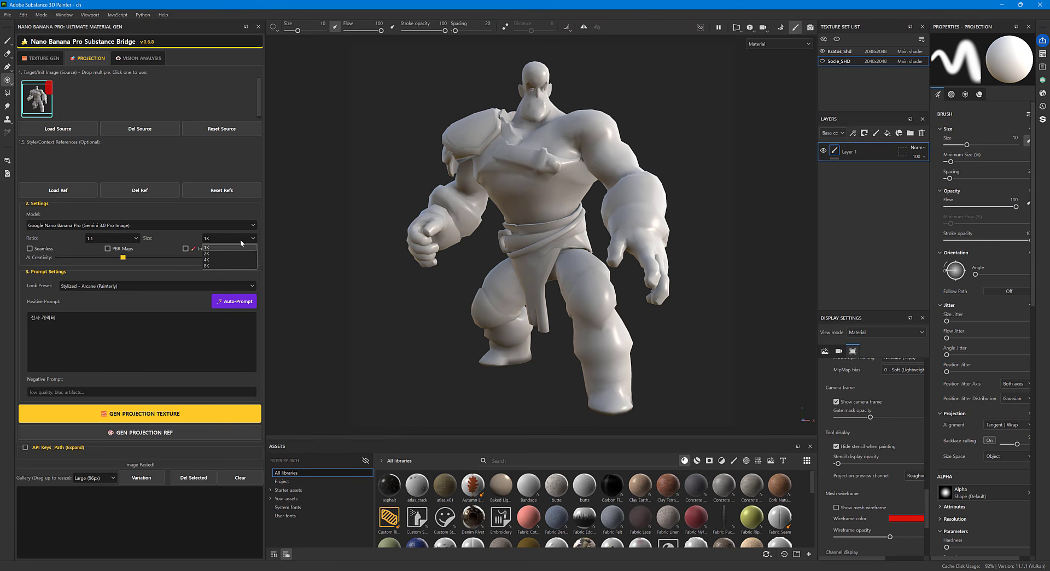
click(233, 255)
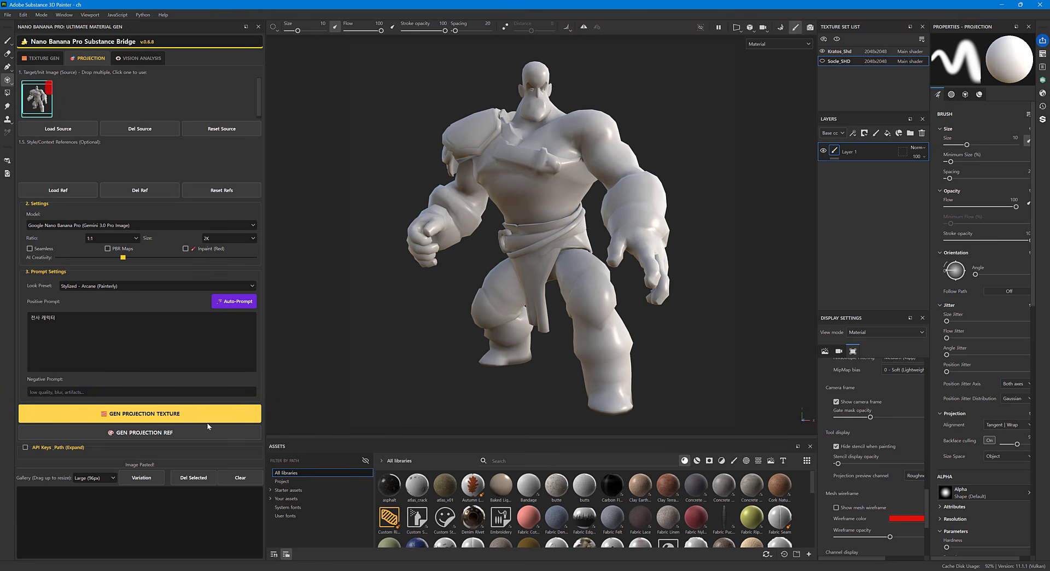
click(142, 414)
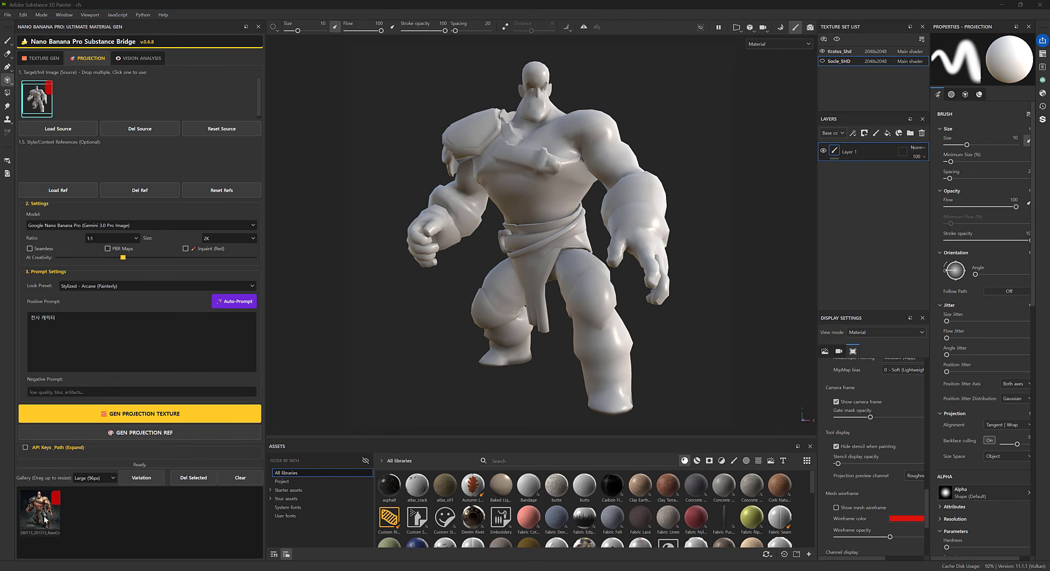
- Examine the generated projection image enlarged in the image viewer, including its lower body, and close the viewer
double_click(45, 520)
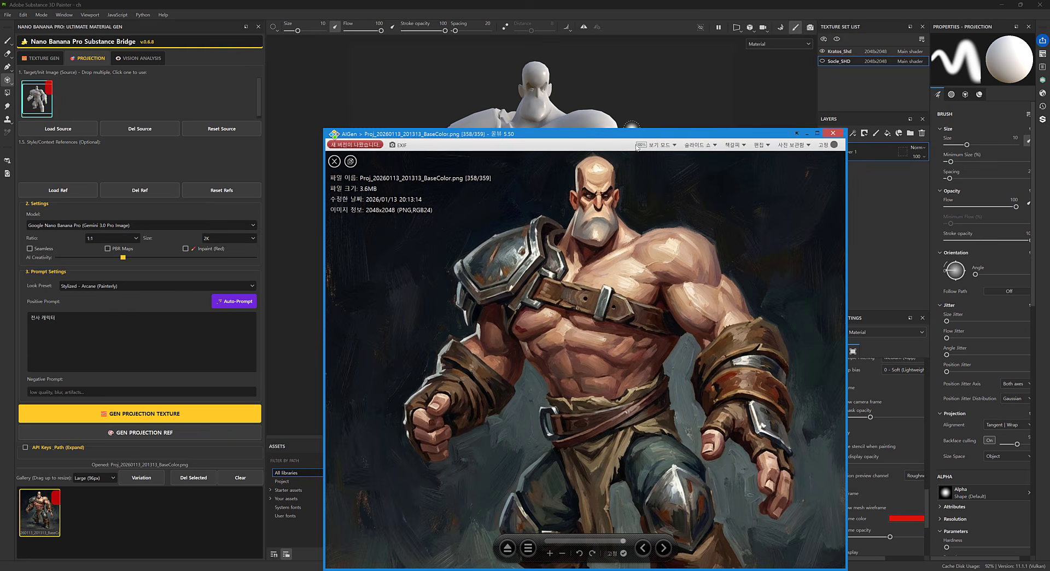
drag(712, 500, 621, 428)
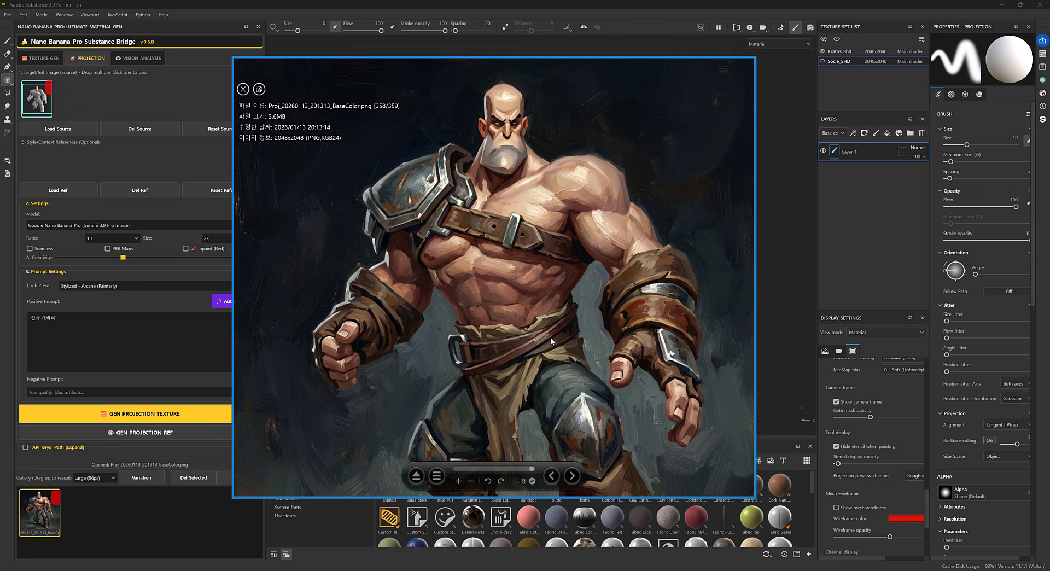
scroll(551, 337, up, 1)
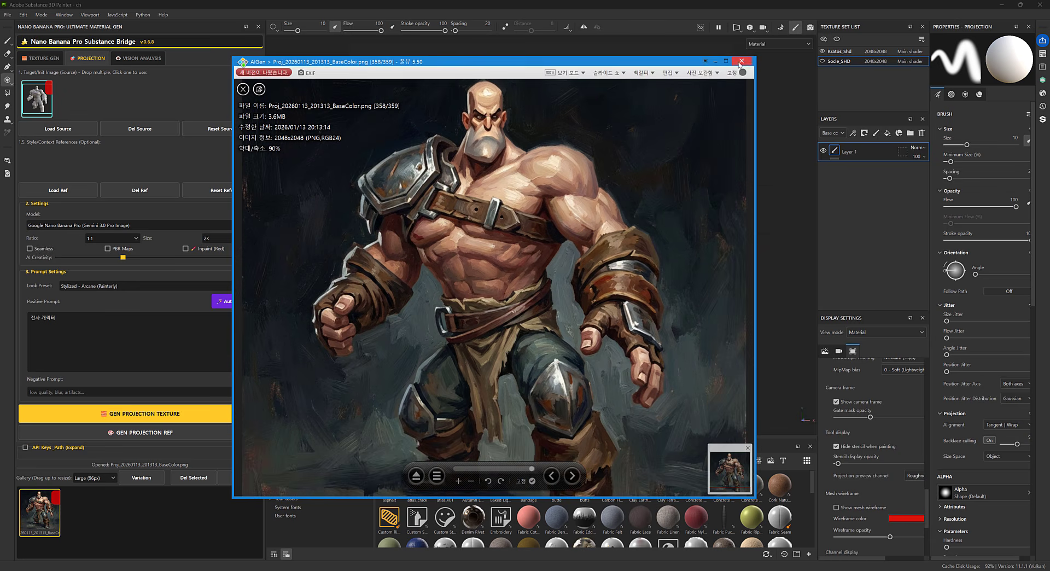
click(744, 62)
click(145, 511)
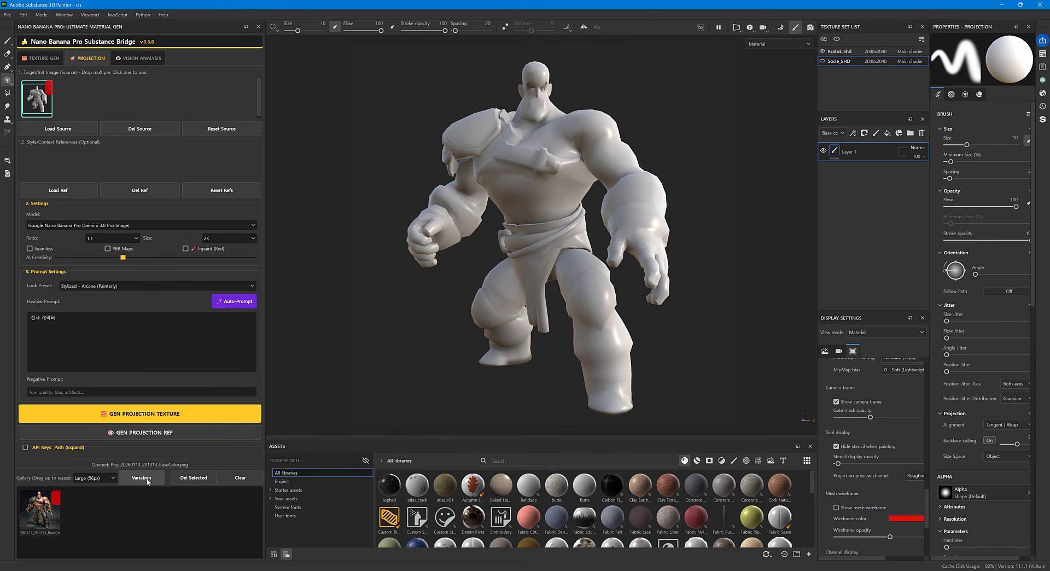
click(42, 519)
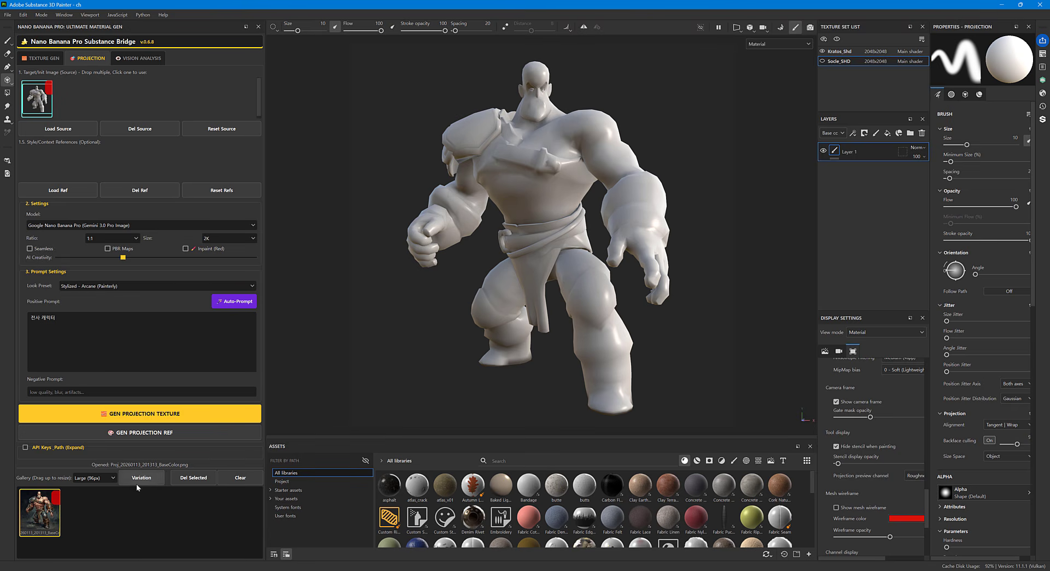
click(90, 514)
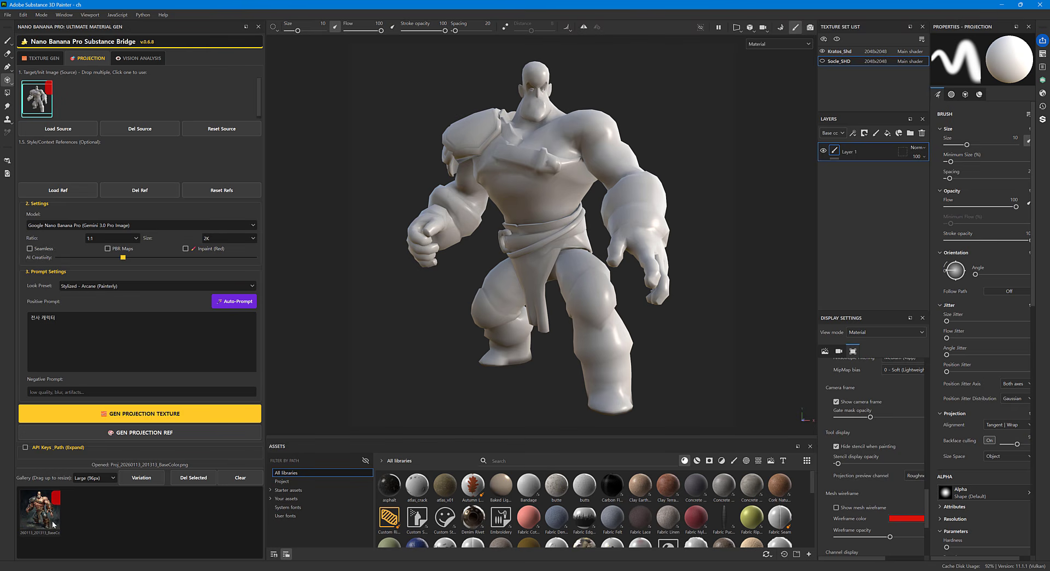
- Import the generated BaseColor image from the plugin gallery into the current project 'ch' as a texture
drag(39, 522, 442, 514)
click(627, 205)
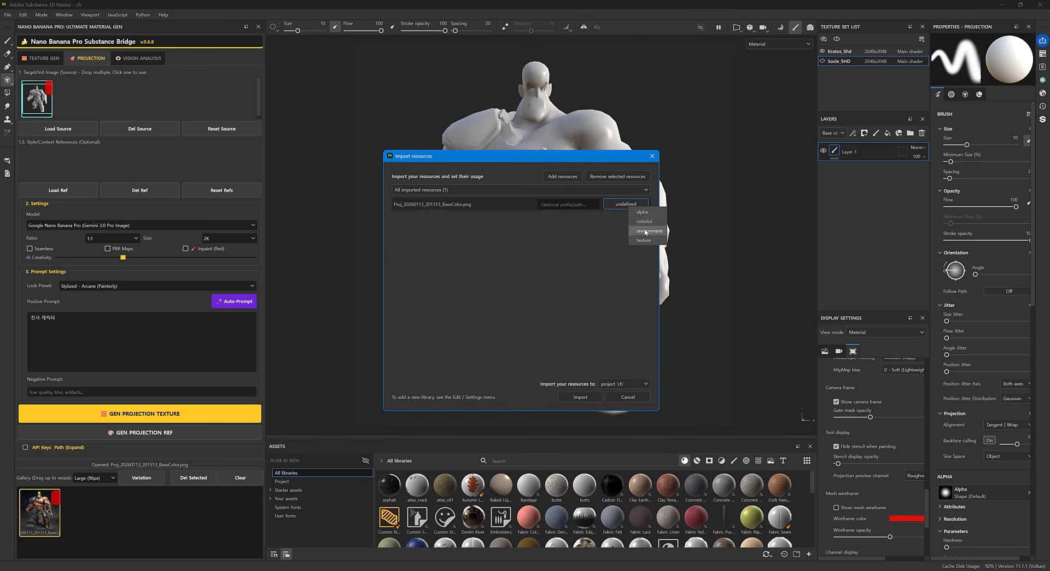
click(645, 231)
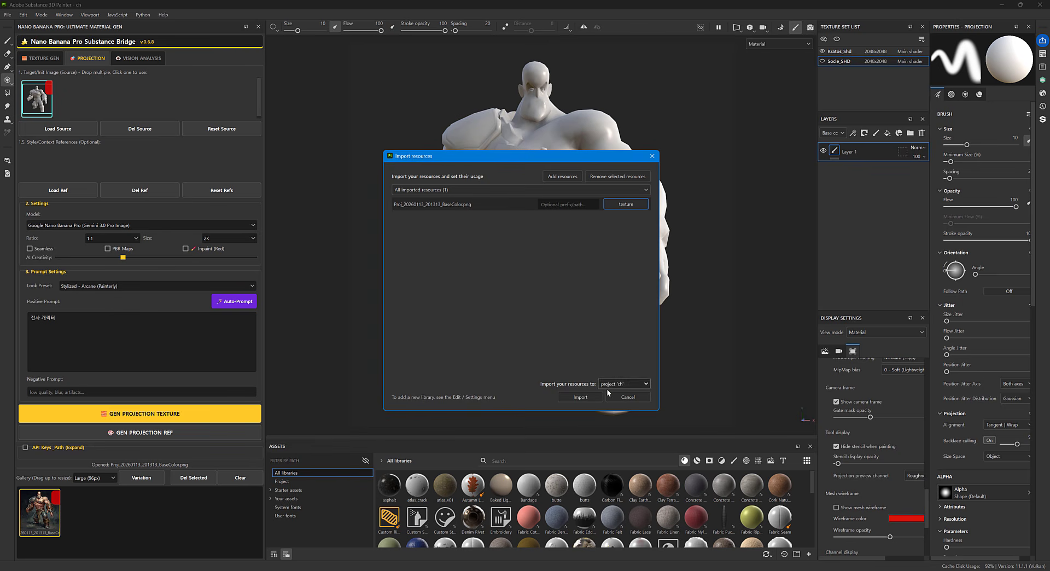
click(593, 398)
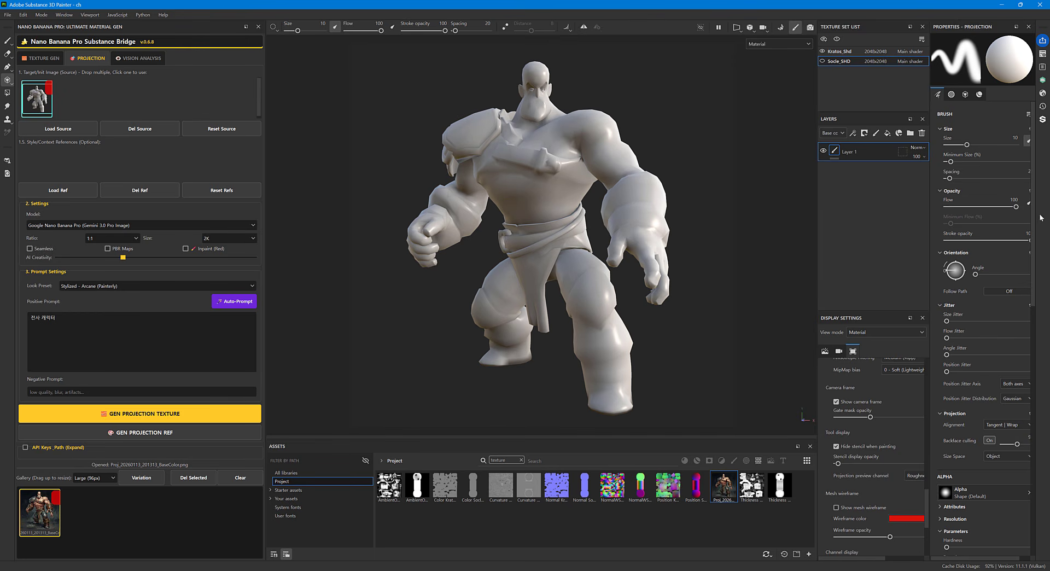
- Limit the projection tool's material to the color channel and assign the imported BaseColor image as its base color
scroll(1035, 221, down, 5)
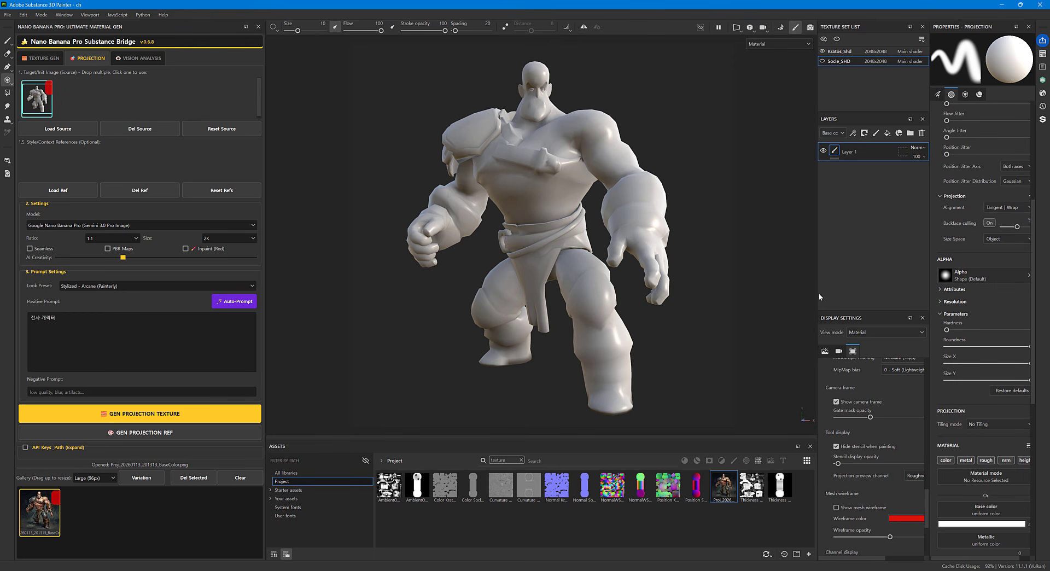
drag(818, 297, 775, 298)
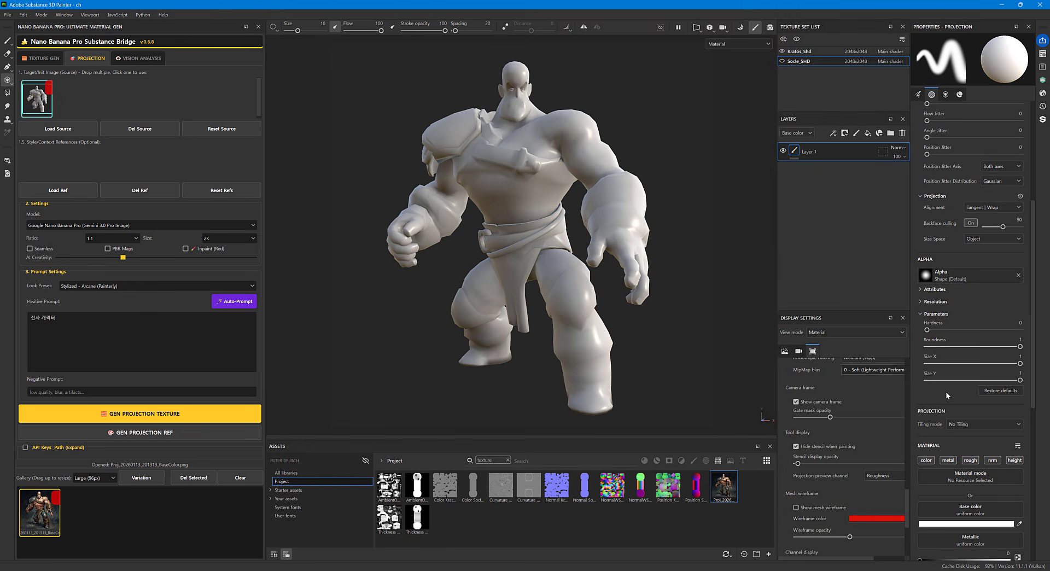
scroll(964, 439, down, 3)
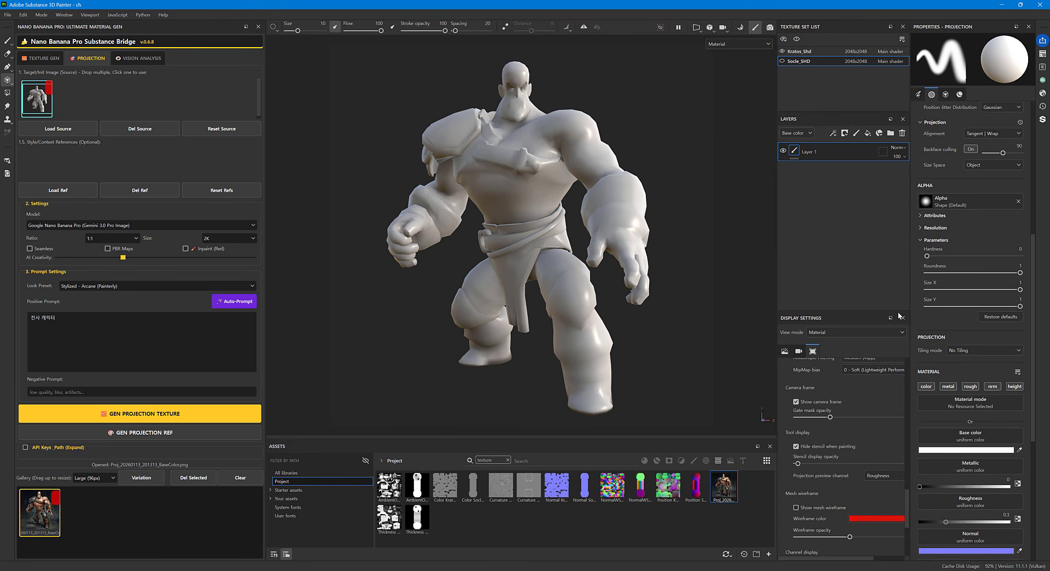
click(926, 386)
drag(726, 486, 967, 471)
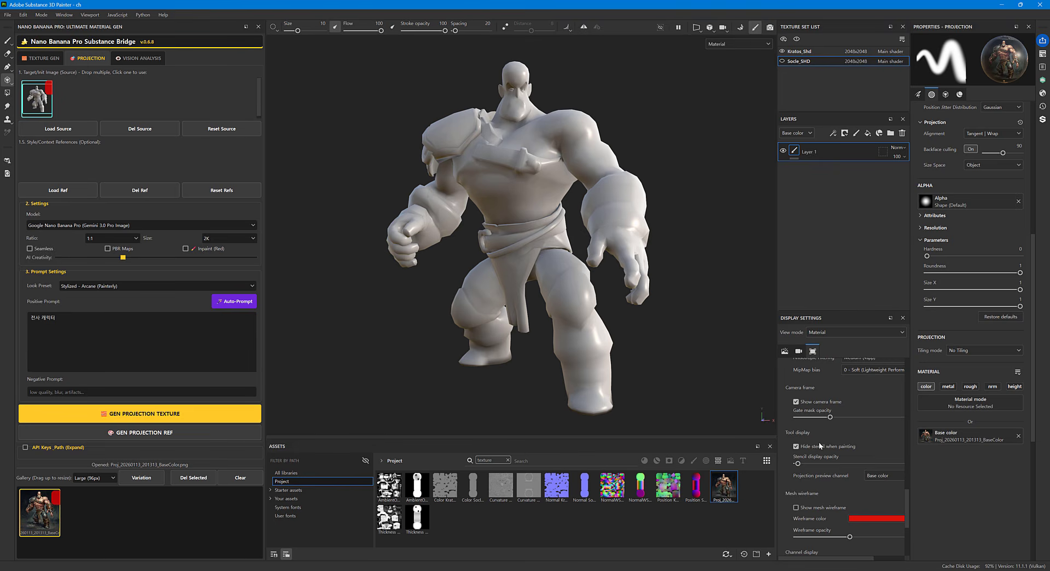
- Raise the stencil display opacity to nearly full and nudge the projection stencil to line up with the character
drag(798, 463, 887, 460)
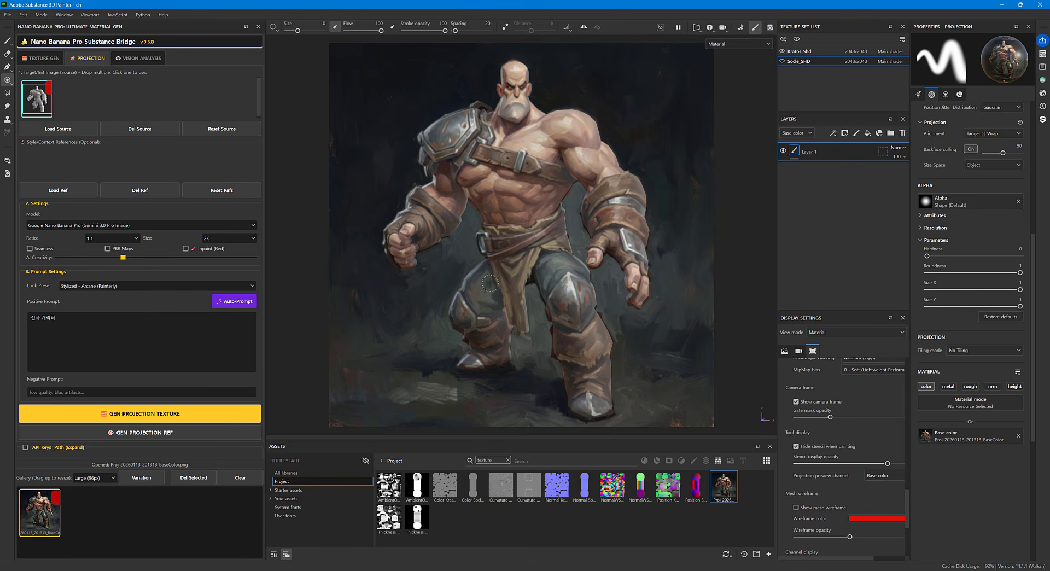
key(s)
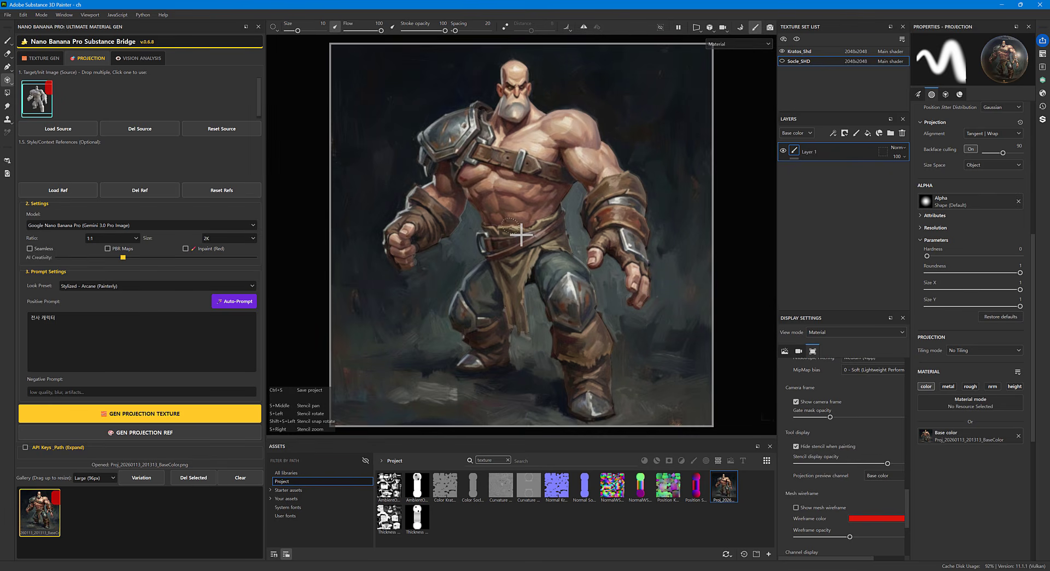
middle_drag(520, 212, 520, 211)
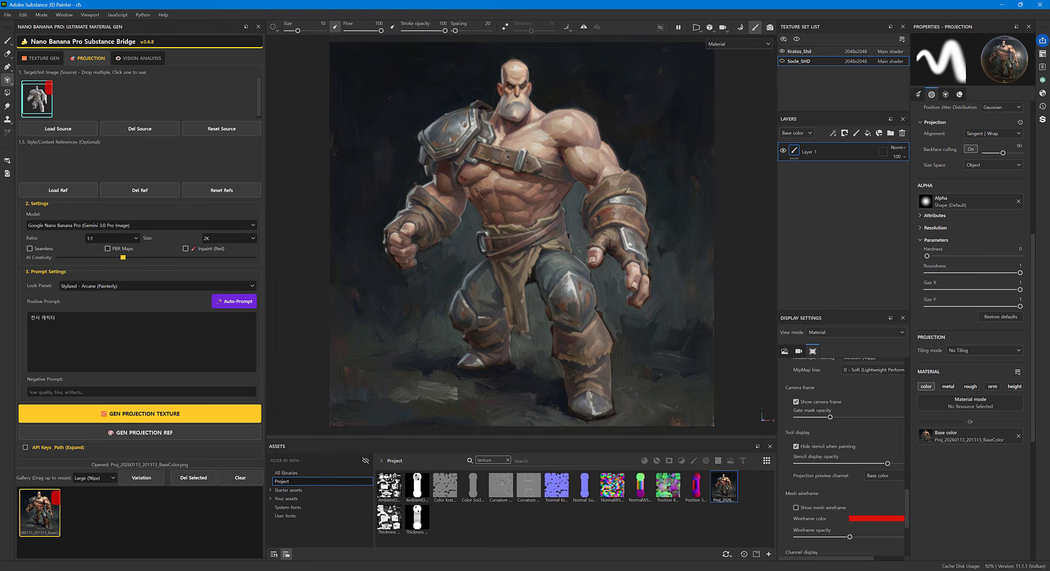
- Set the projection brush's alignment to Camera and enlarge the brush to a size of 80.72
ctrl+right_drag(486, 192, 542, 192)
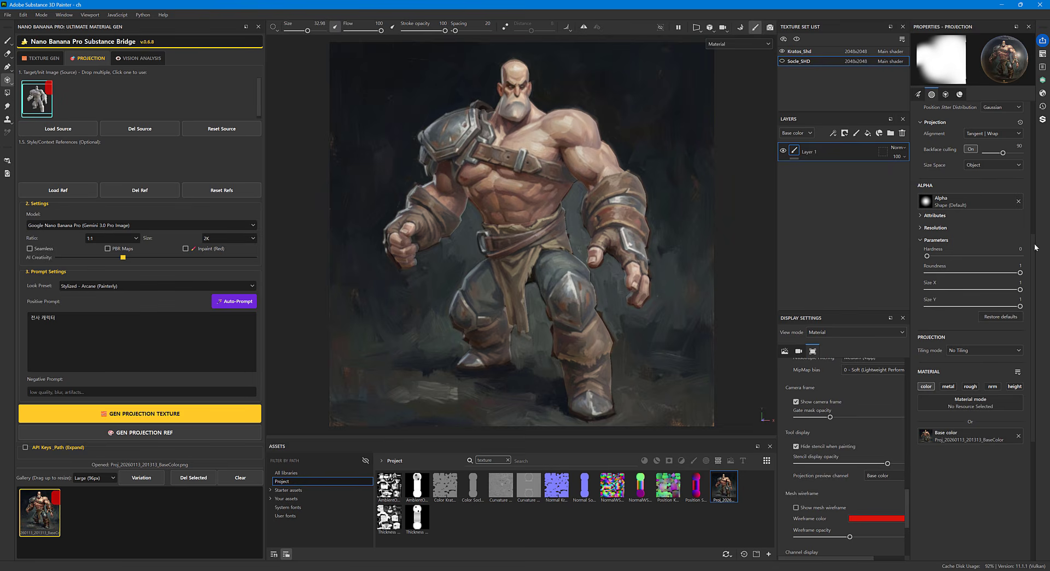
scroll(1035, 247, up, 3)
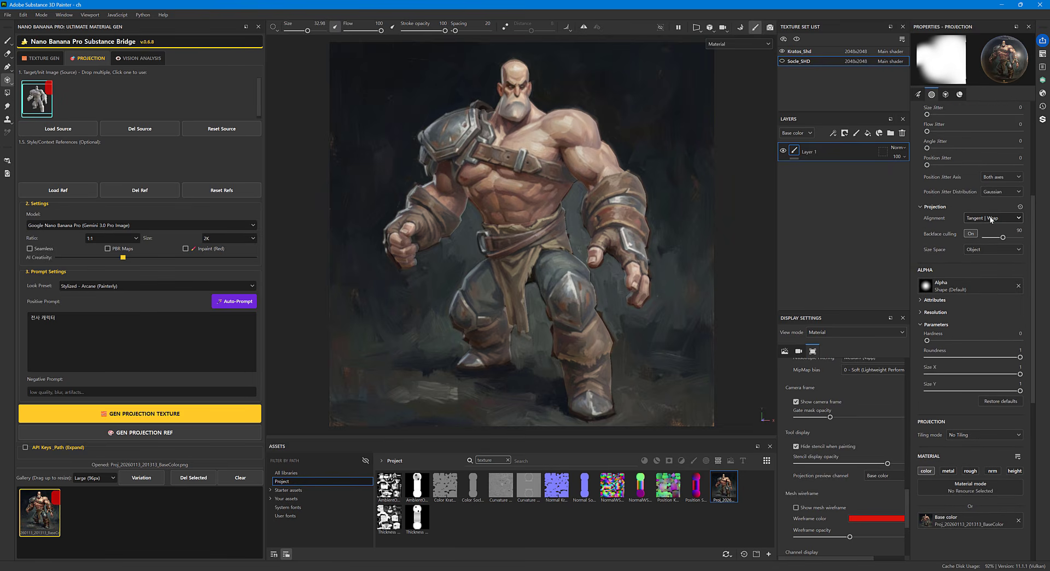
click(988, 220)
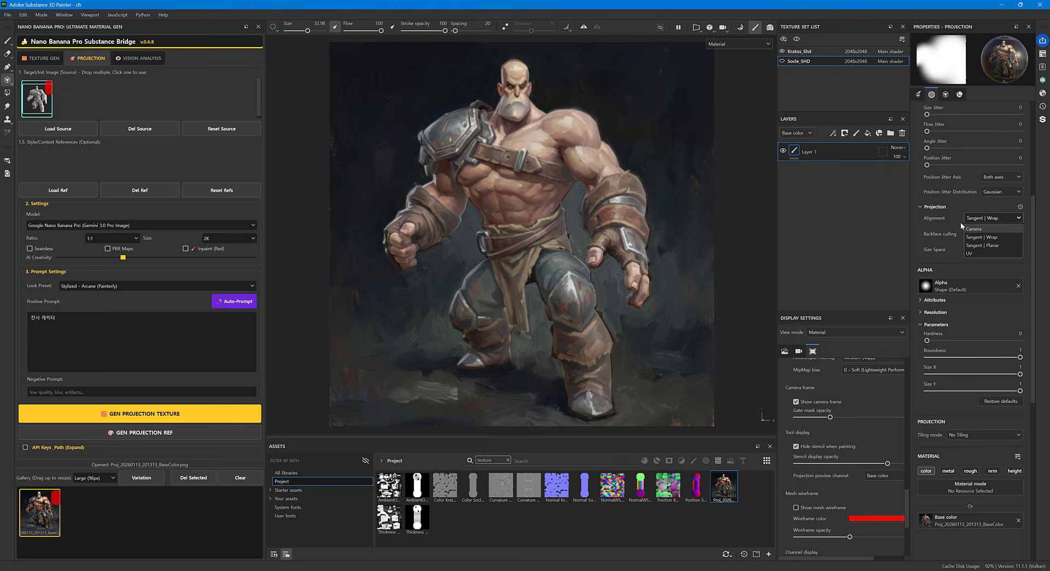
click(973, 229)
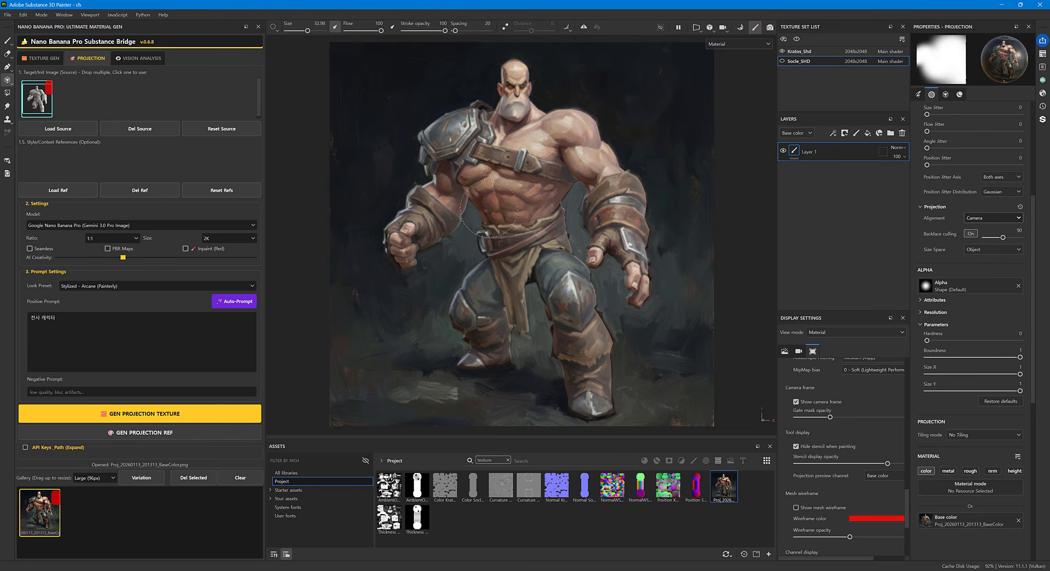
ctrl+right_drag(485, 211, 530, 211)
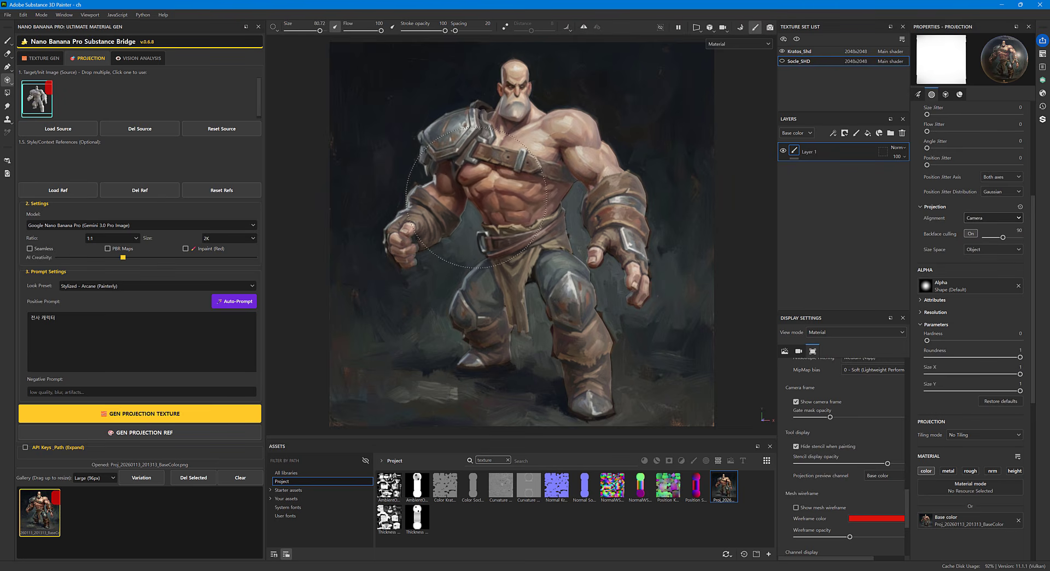
- Select the Kratos_Shd texture set and paint the projected image onto the character from the chest down to the leg
click(804, 51)
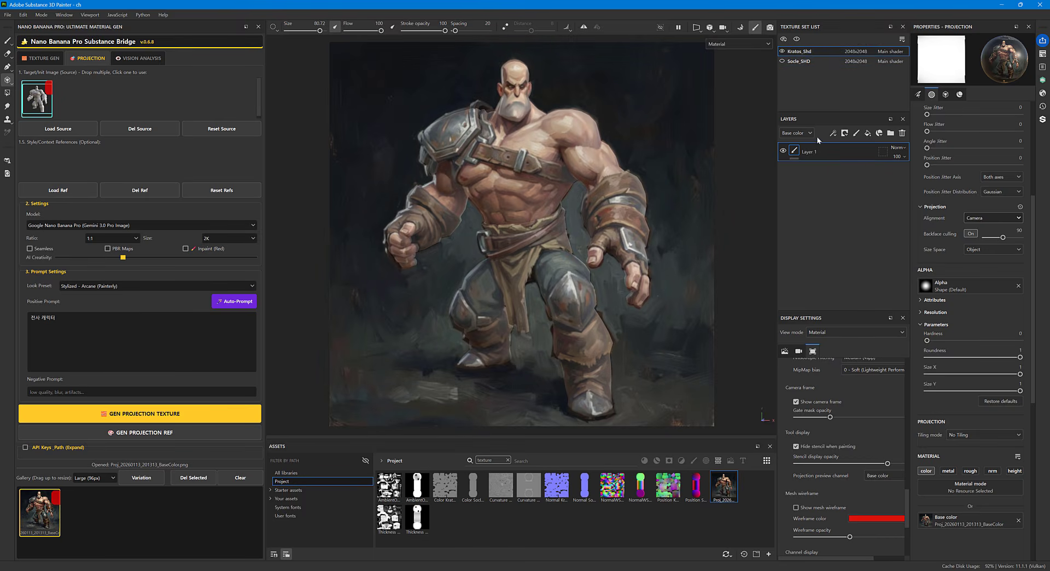
click(525, 158)
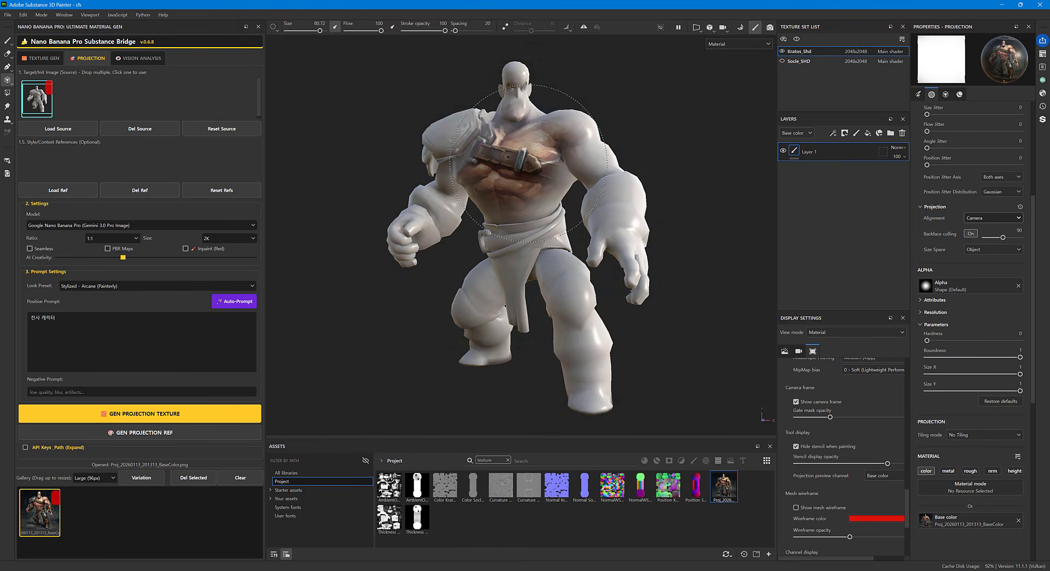
mouse_move(525, 158)
mouse_down()
mouse_move(492, 117)
mouse_move(504, 106)
mouse_move(580, 159)
mouse_move(535, 229)
mouse_move(580, 257)
mouse_move(525, 372)
mouse_move(569, 383)
mouse_move(392, 224)
mouse_move(421, 155)
mouse_move(543, 311)
mouse_move(656, 235)
mouse_move(646, 175)
mouse_move(547, 82)
mouse_move(567, 109)
mouse_move(455, 168)
mouse_move(555, 284)
mouse_move(572, 342)
mouse_up()
- Add a fill layer above the painted projection layer and name it "spec off"
click(868, 133)
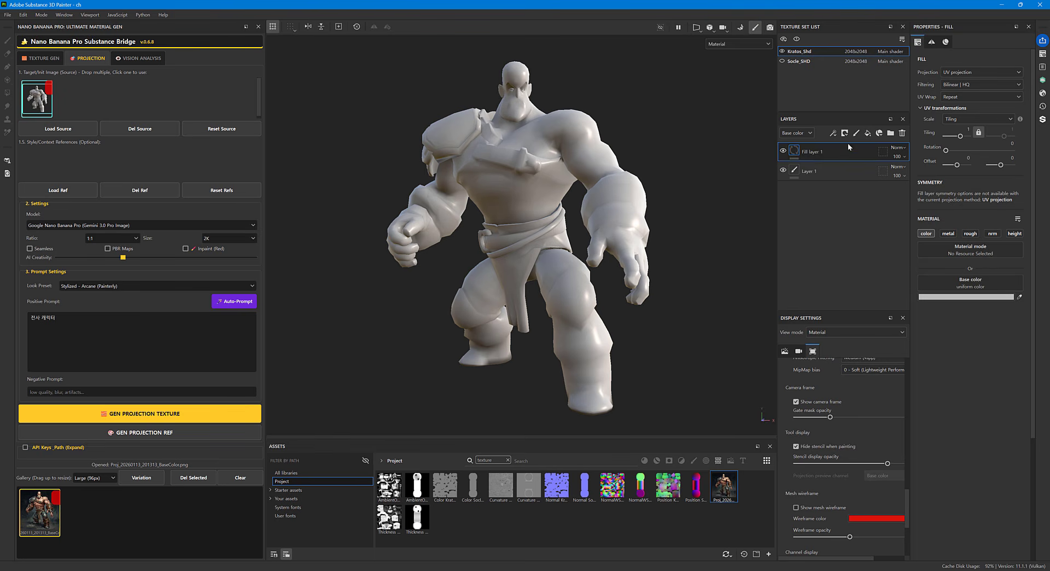
double_click(816, 152)
text(전ㅊ)
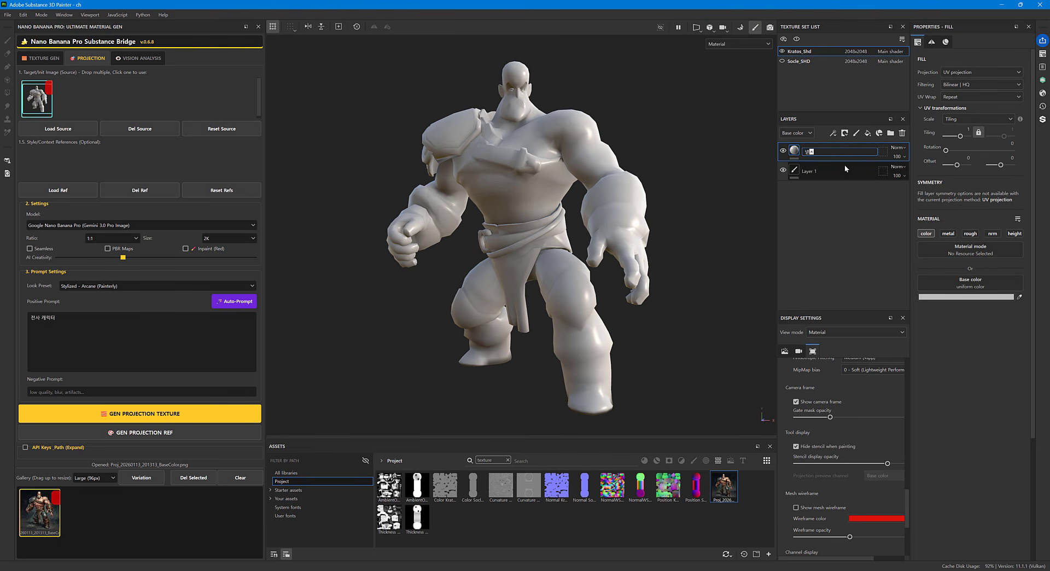
key(BackSpace)
key(BackSpace)
text(spec off)
key(Return)
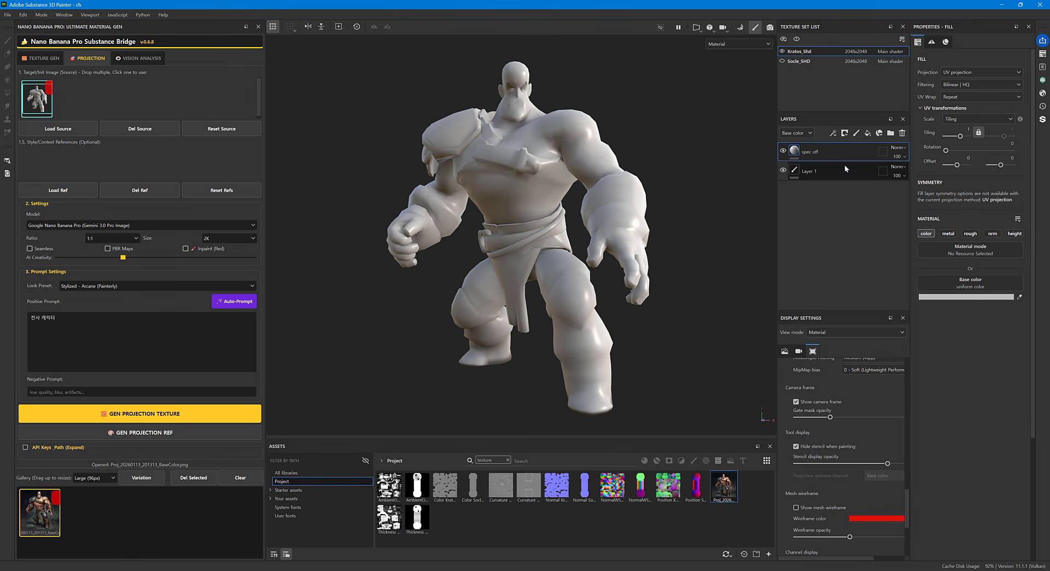
- Limit the "spec off" fill layer to the roughness channel and set its roughness to 1
click(938, 237)
click(971, 234)
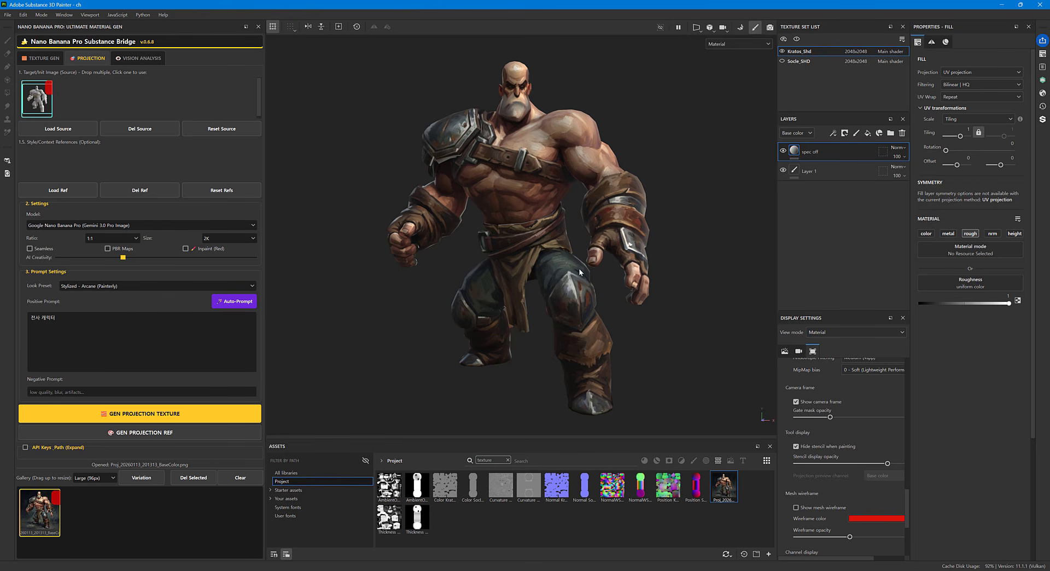
mouse_move(557, 269)
alt+mouse_down()
mouse_move(554, 151)
mouse_move(347, 262)
mouse_move(296, 262)
mouse_move(511, 307)
mouse_move(543, 270)
alt+mouse_up()
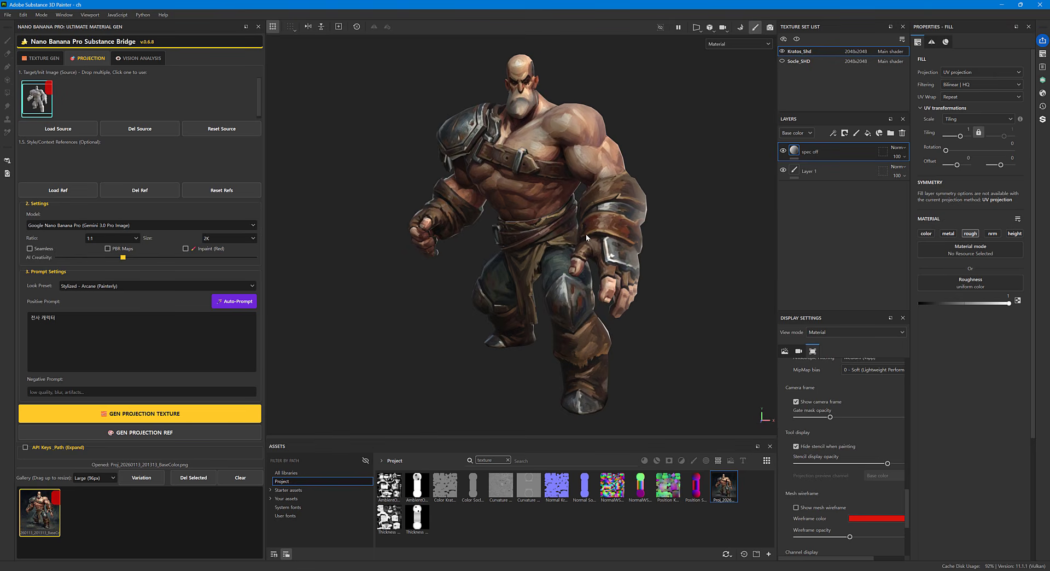
alt+drag(755, 224, 740, 197)
- Add a fill layer at the bottom of the layer stack, name it "red", and set its base color to pure red
click(867, 135)
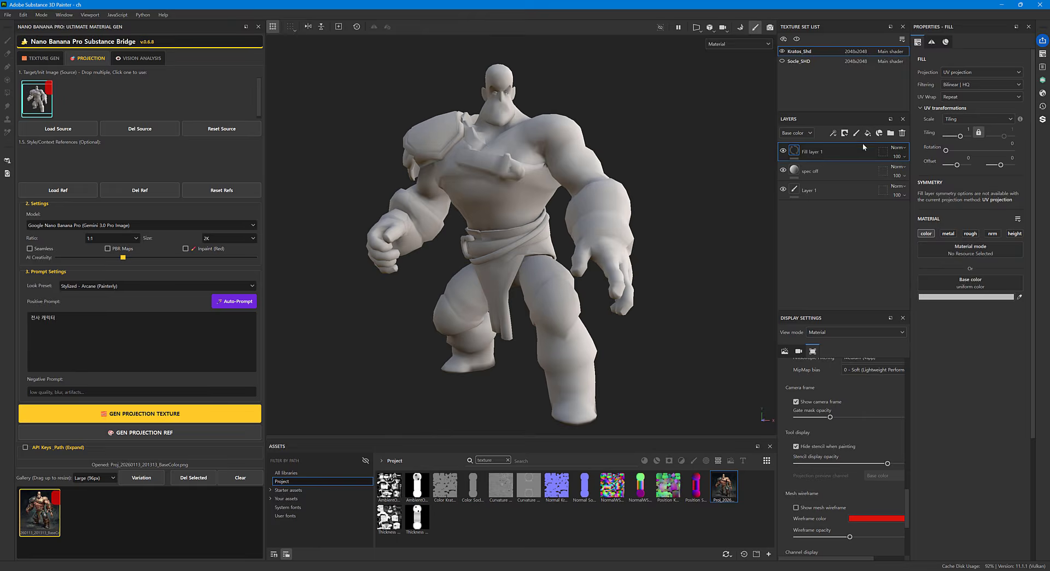
drag(809, 152, 812, 192)
double_click(811, 190)
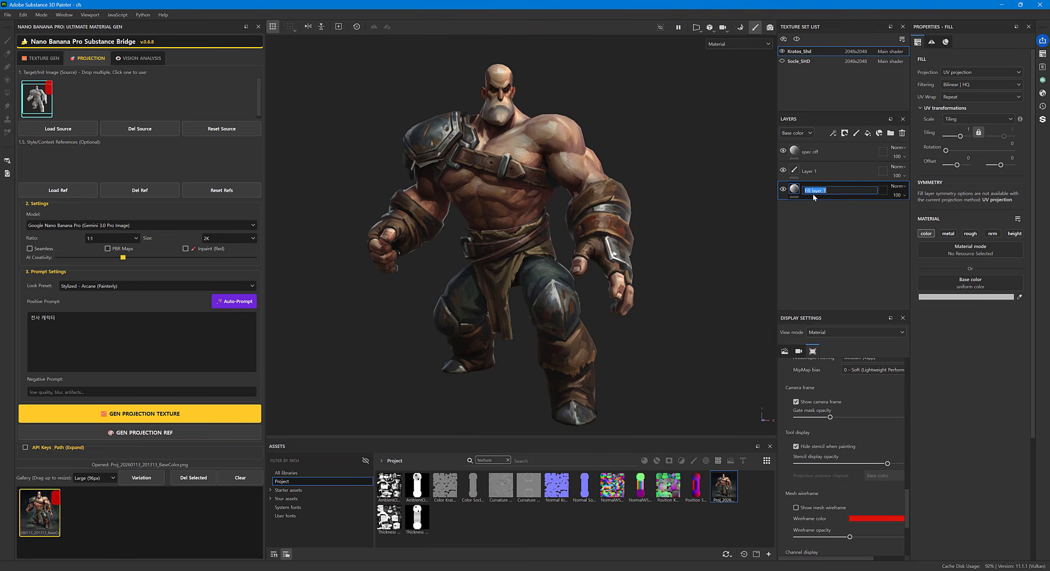
text(red)
key(Return)
drag(907, 331, 946, 320)
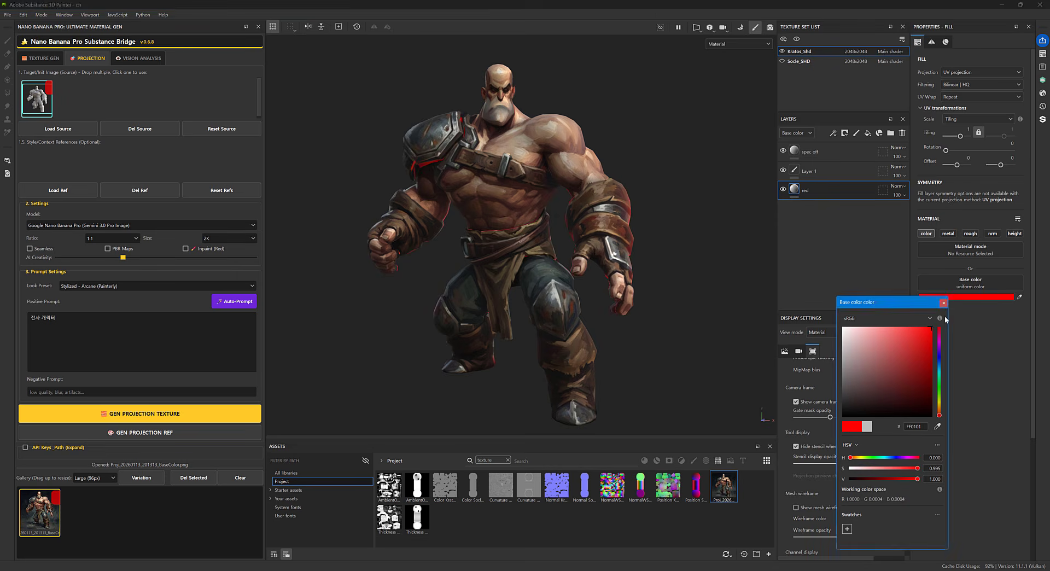
- Examine the unpainted red areas around the character, finishing on a full rear view
alt+drag(614, 255, 448, 257)
alt+middle_drag(583, 268, 612, 258)
mouse_move(613, 258)
alt+mouse_down()
mouse_move(506, 275)
mouse_move(648, 281)
mouse_move(605, 268)
alt+mouse_up()
alt+drag(562, 221, 560, 155)
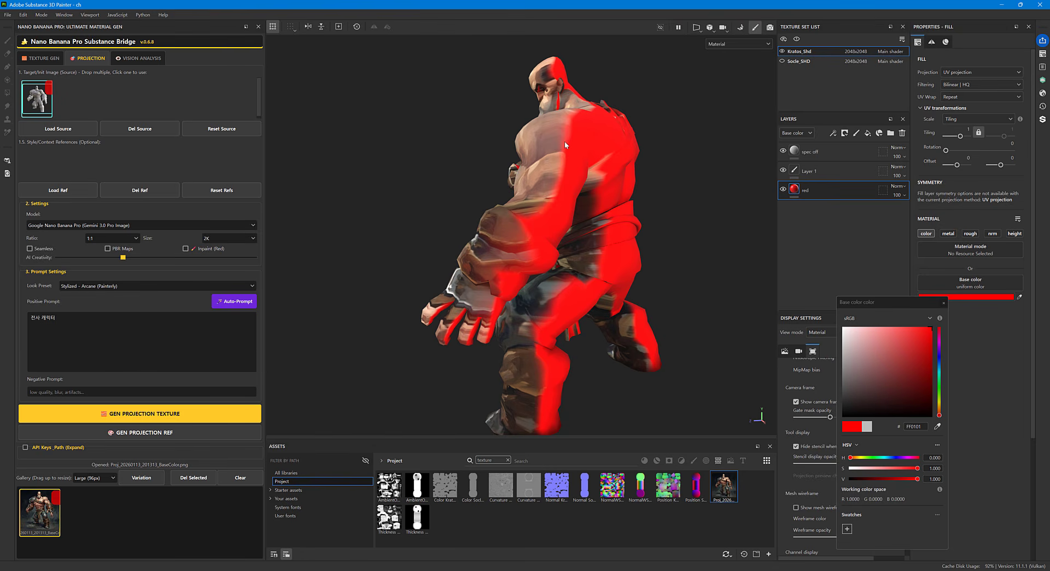
alt+drag(604, 245, 521, 251)
alt+right_drag(521, 250, 588, 257)
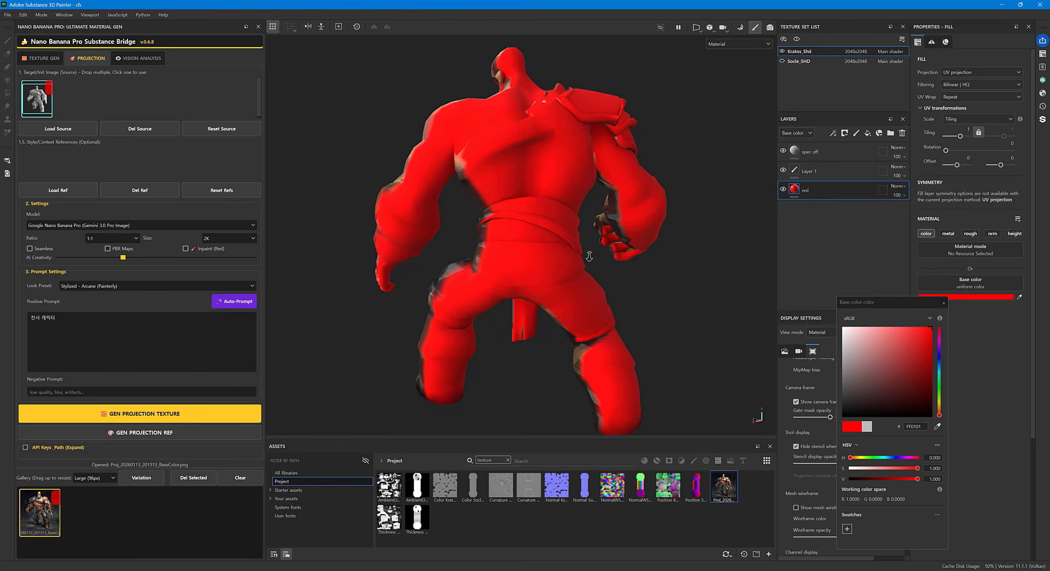
mouse_move(588, 258)
alt+mouse_down()
mouse_move(565, 277)
mouse_move(570, 266)
alt+mouse_up()
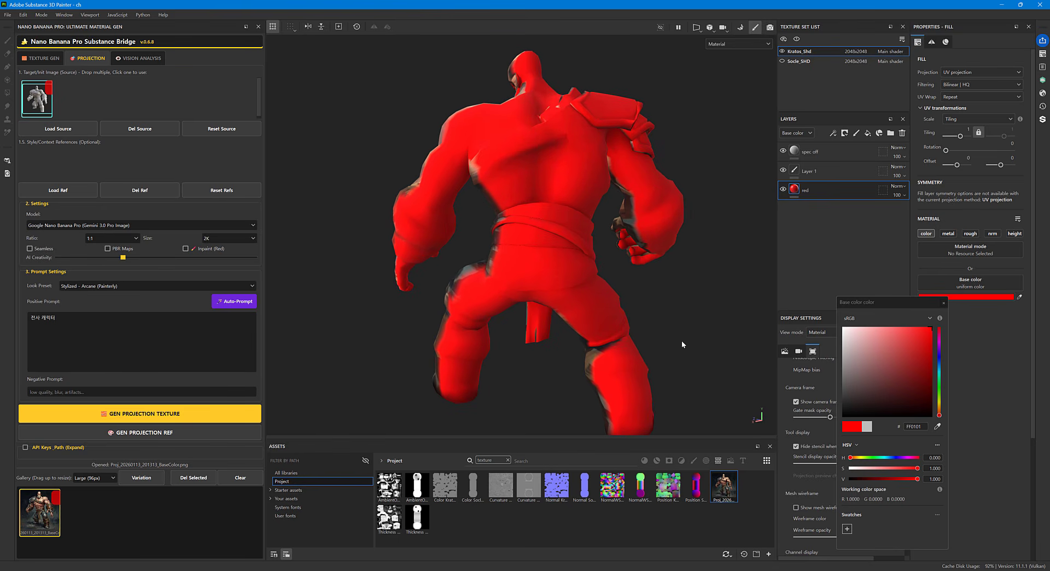
alt+drag(681, 341, 508, 334)
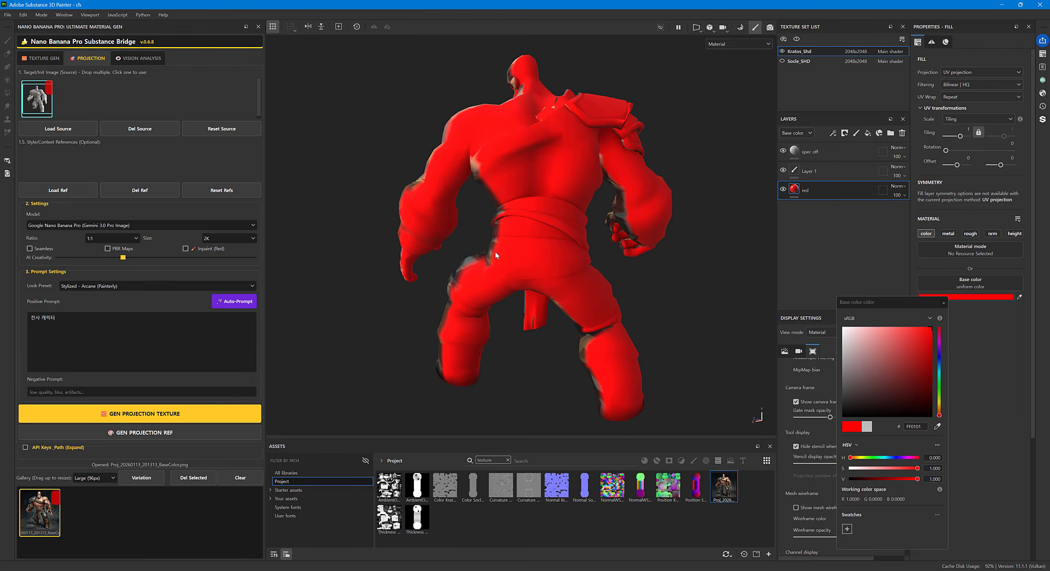
mouse_move(495, 252)
alt+mouse_down()
mouse_move(659, 247)
mouse_move(494, 248)
alt+mouse_up()
alt+middle_drag(515, 243, 505, 251)
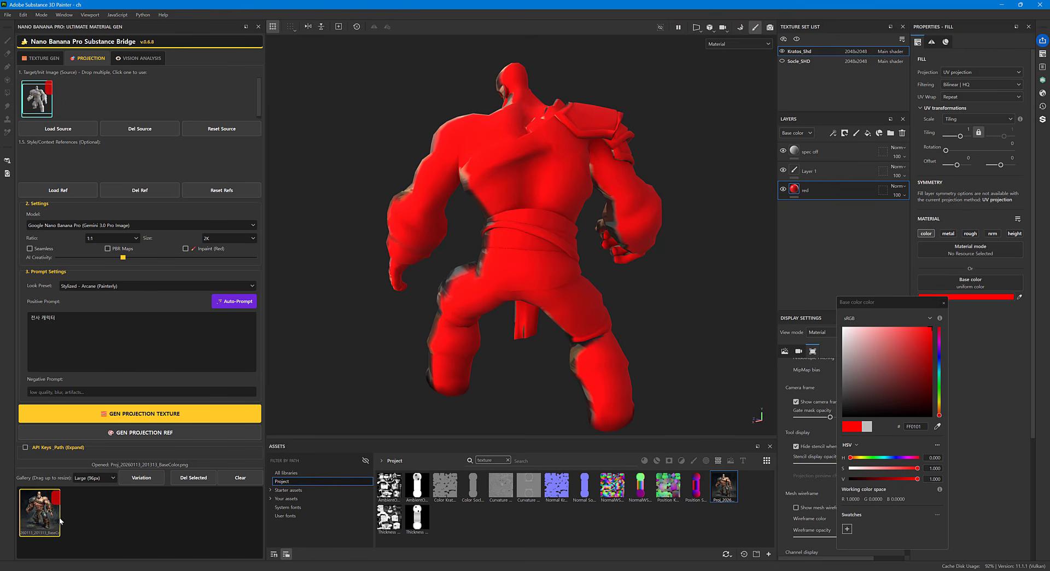
- Add the generated BaseColor image from the gallery as a style/context reference
drag(45, 521, 64, 163)
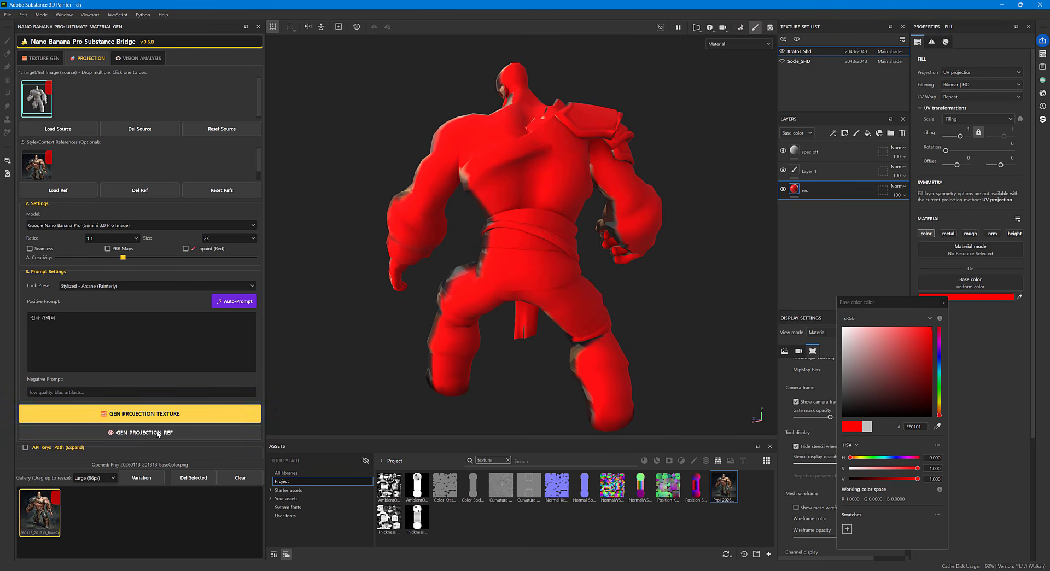
click(549, 285)
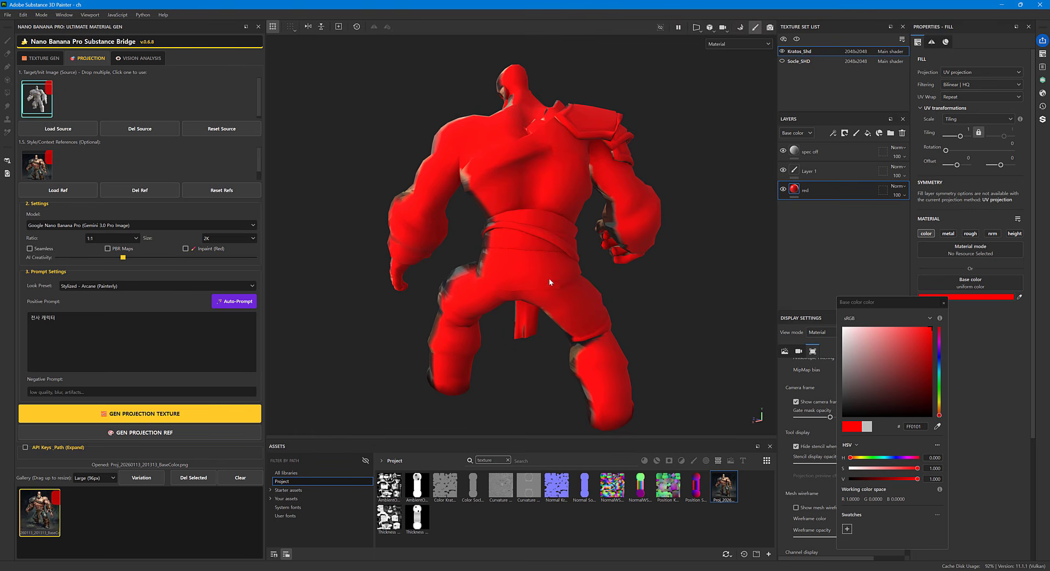
alt+middle_drag(549, 278, 544, 268)
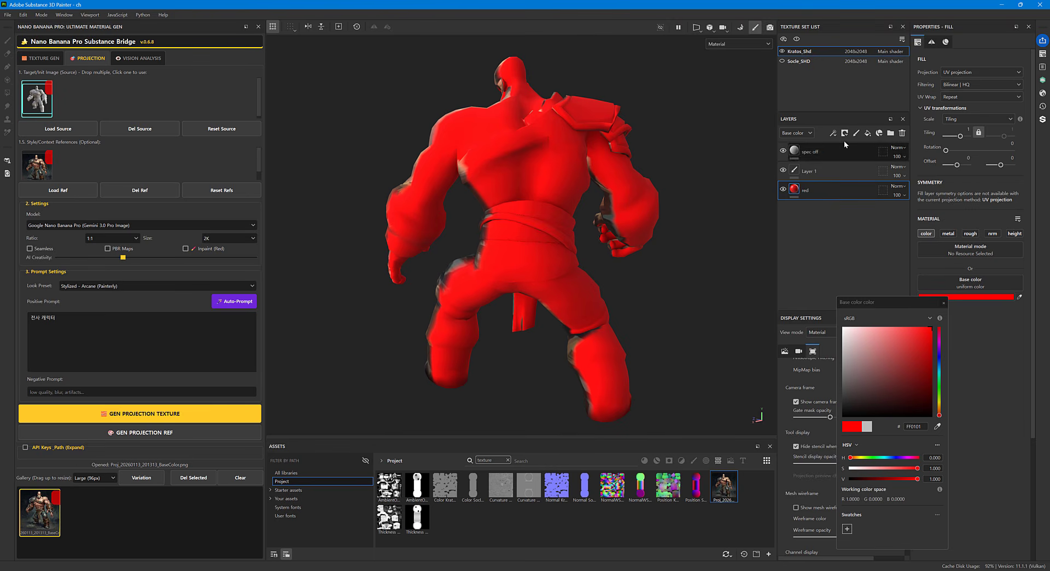
- Add a paint layer above the "red" fill layer, switch to the Paint tool, and name the layer "red fil"
click(856, 134)
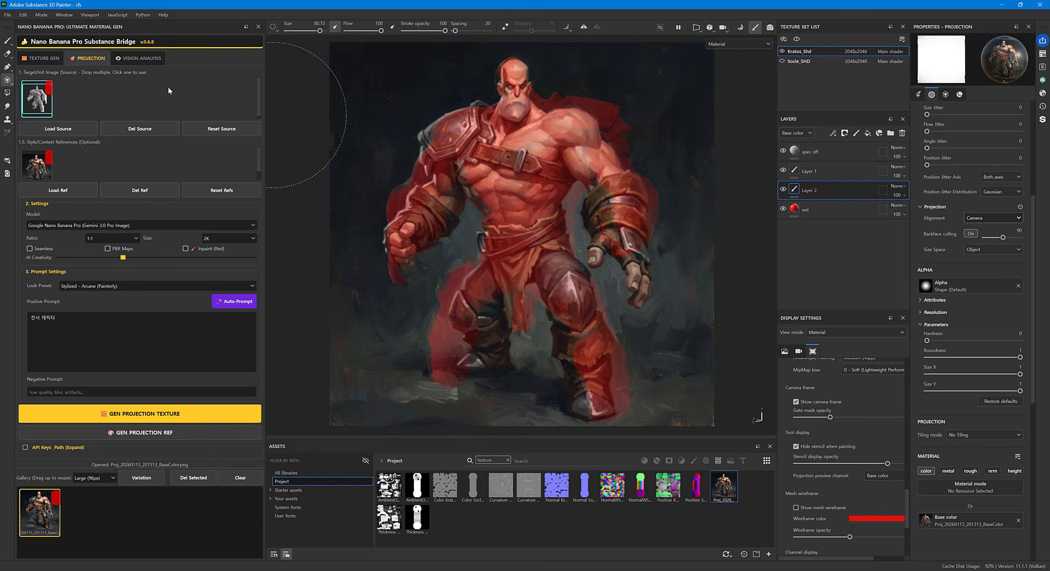
click(7, 40)
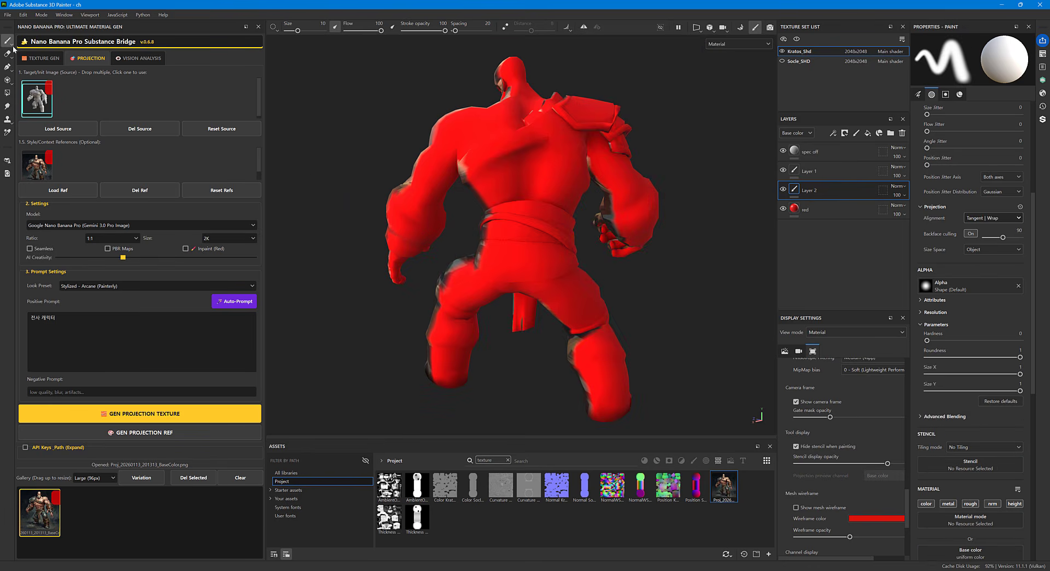
double_click(809, 195)
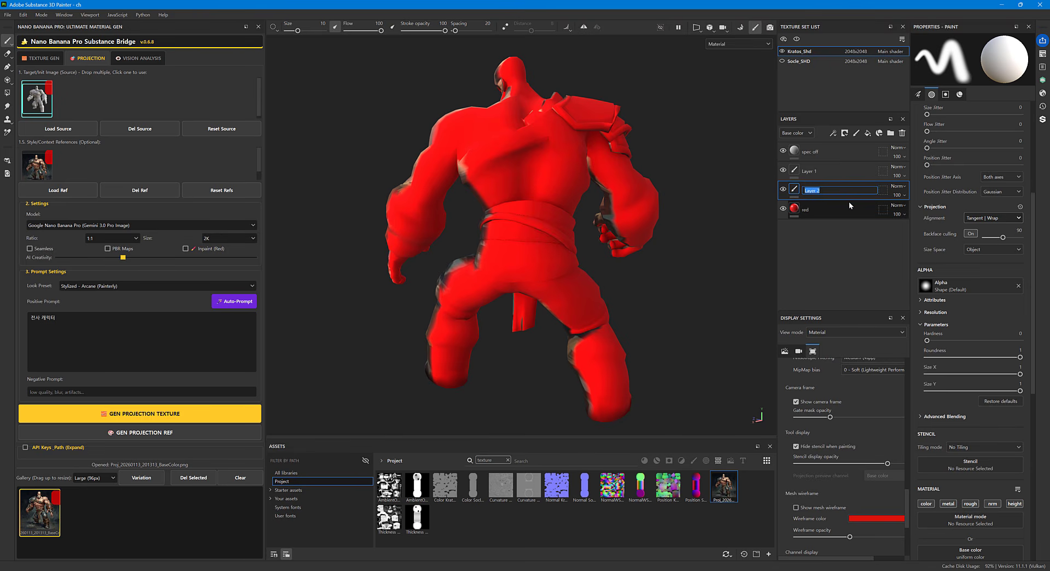
text(red fil)
key(Return)
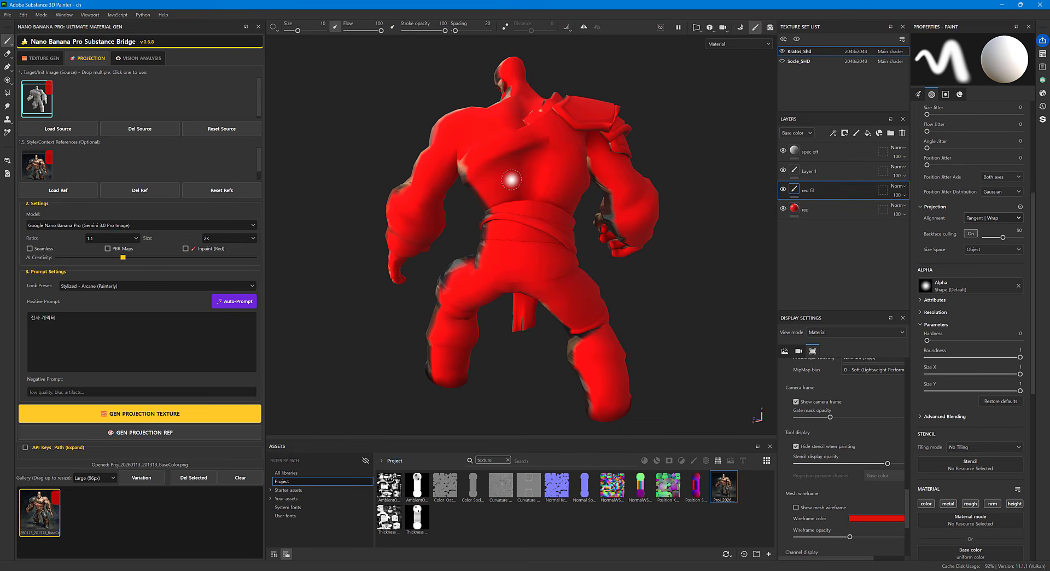
- Set the paint brush's base color to red and limit its material to the color channel
scroll(955, 477, down, 2)
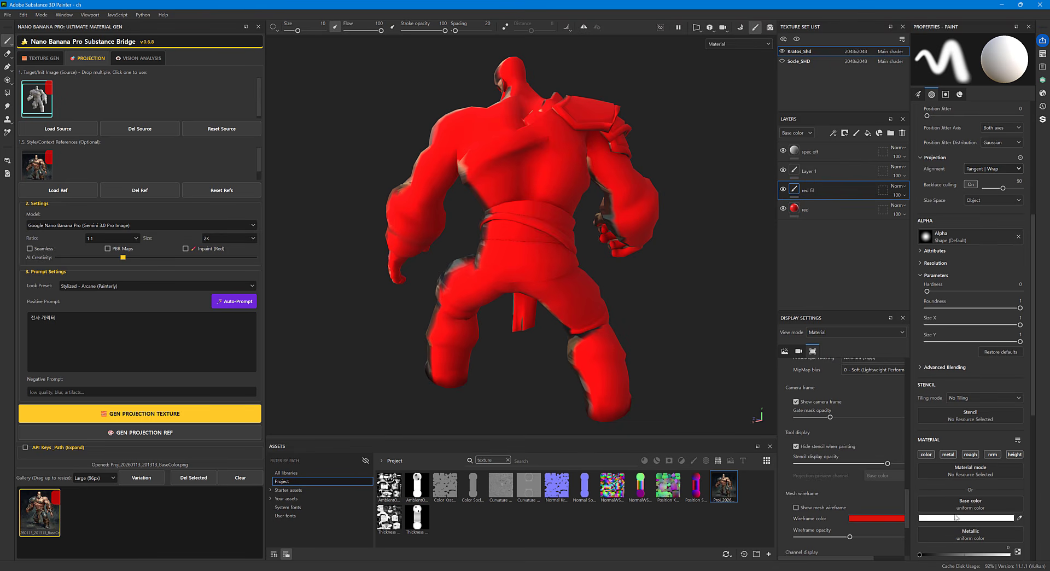
click(966, 517)
click(917, 357)
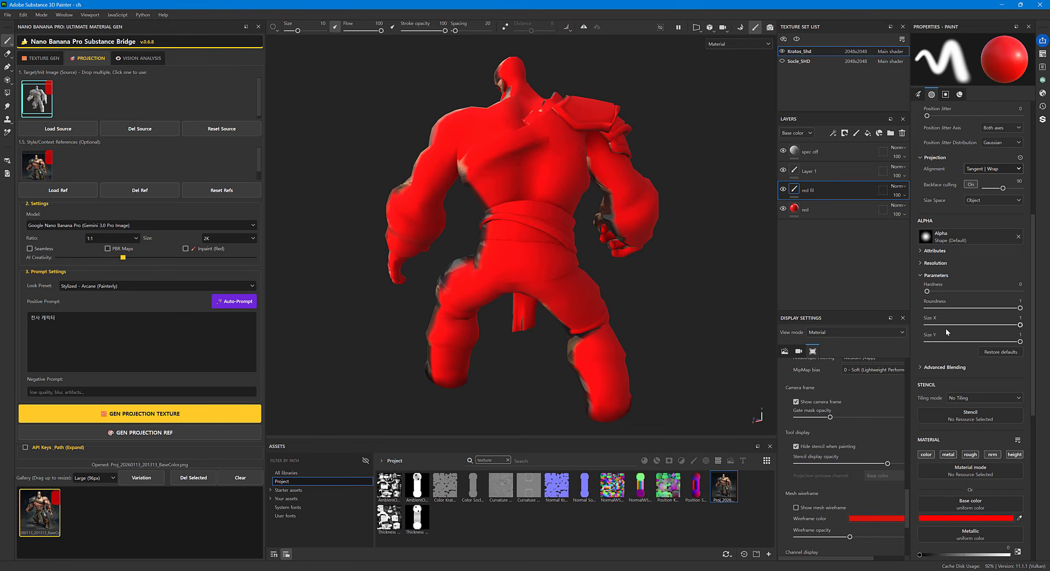
click(971, 455)
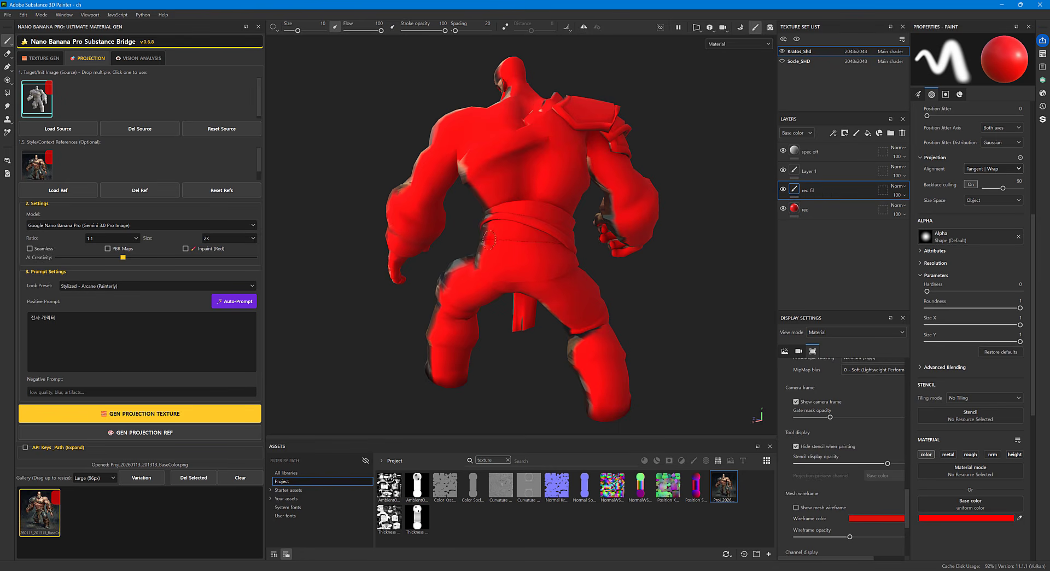
- Move the "red fil" layer above Layer 1 and paint red over the leftover projection smears on the character's back
drag(826, 190, 825, 164)
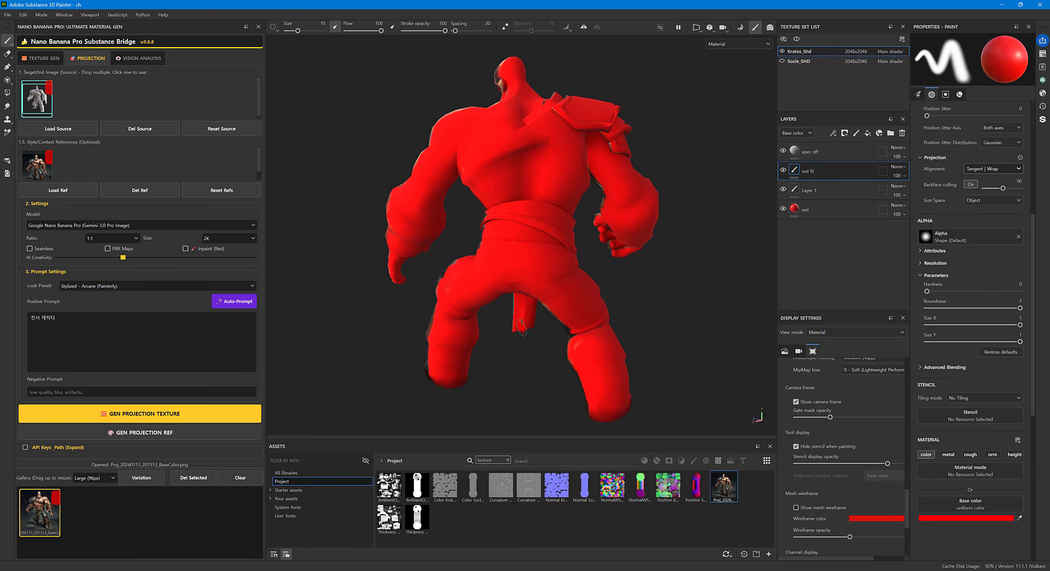
drag(521, 328, 517, 304)
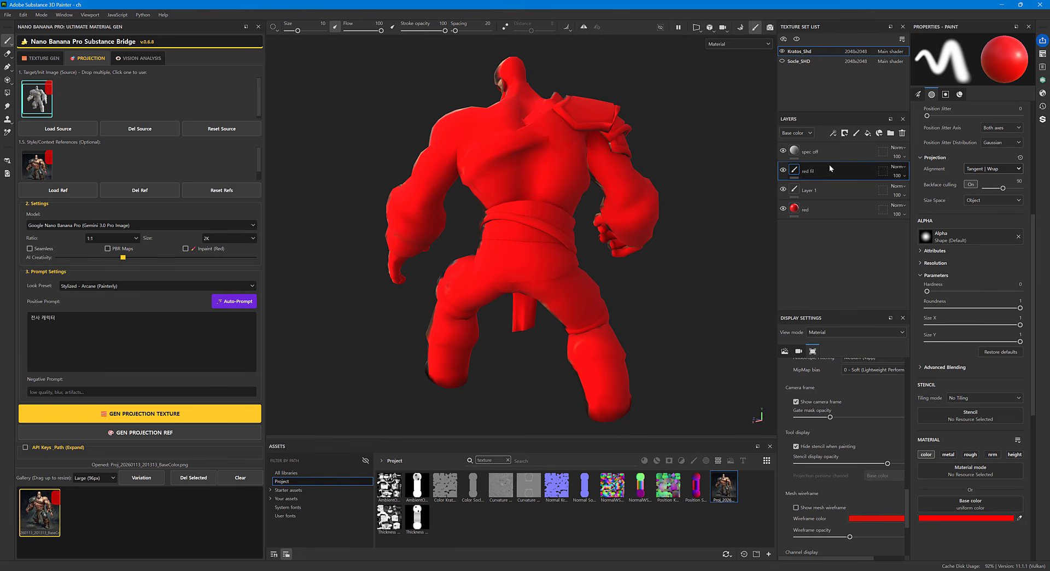
- Add a paint layer directly above Layer 1 and switch to the Projection tool
click(820, 192)
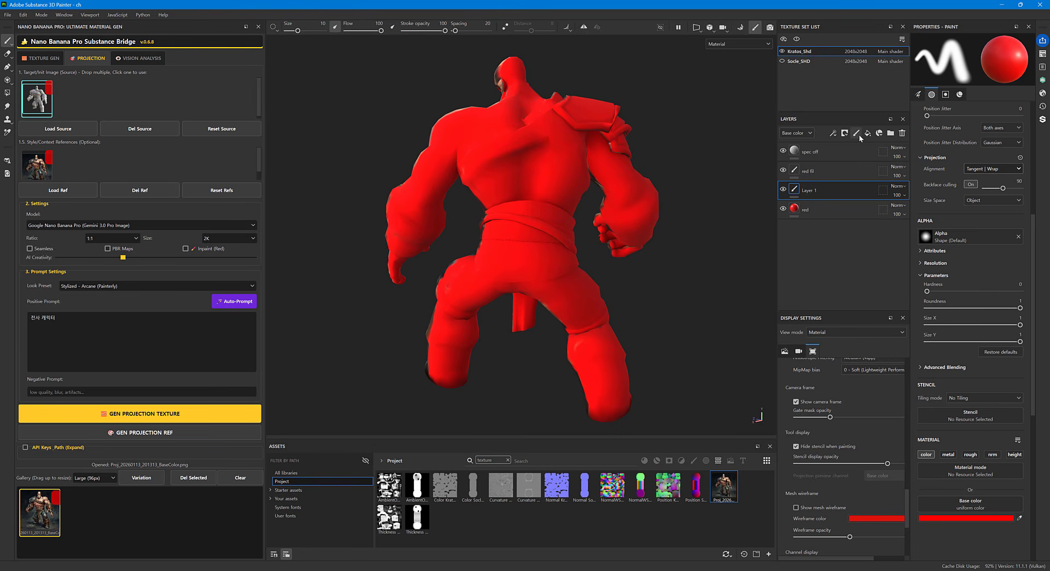
click(818, 171)
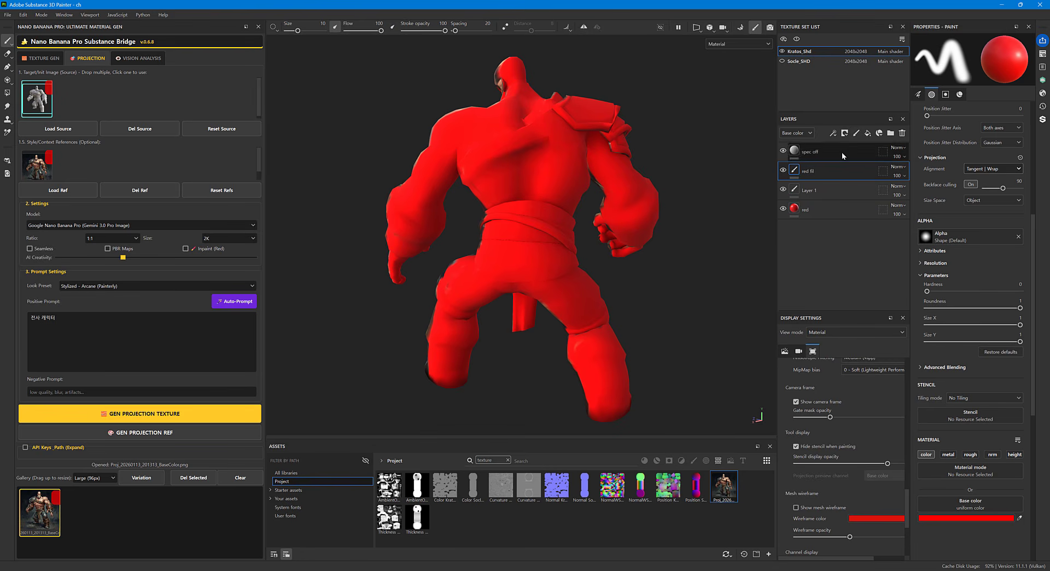
click(819, 187)
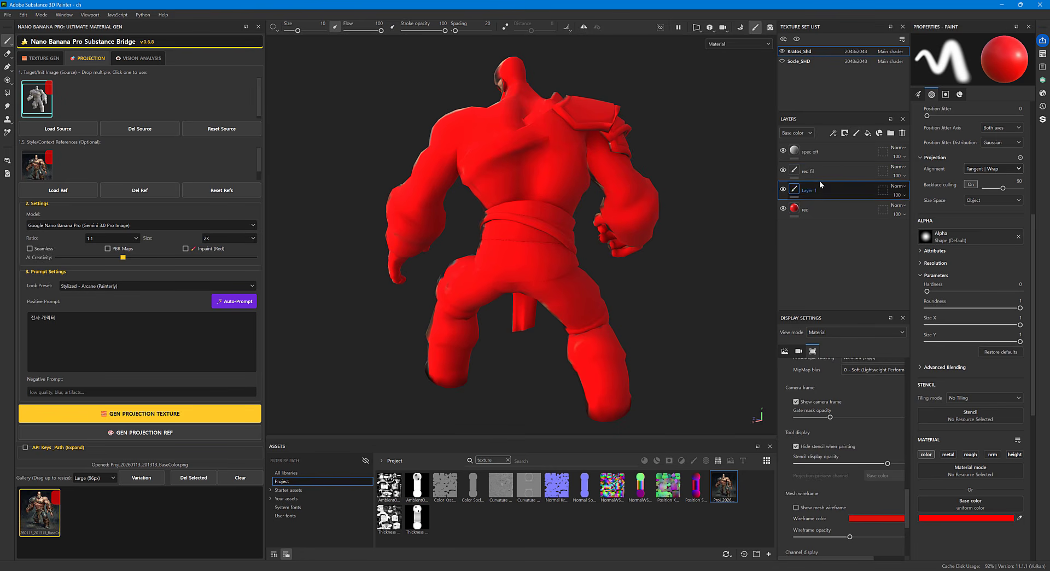
click(857, 133)
click(8, 81)
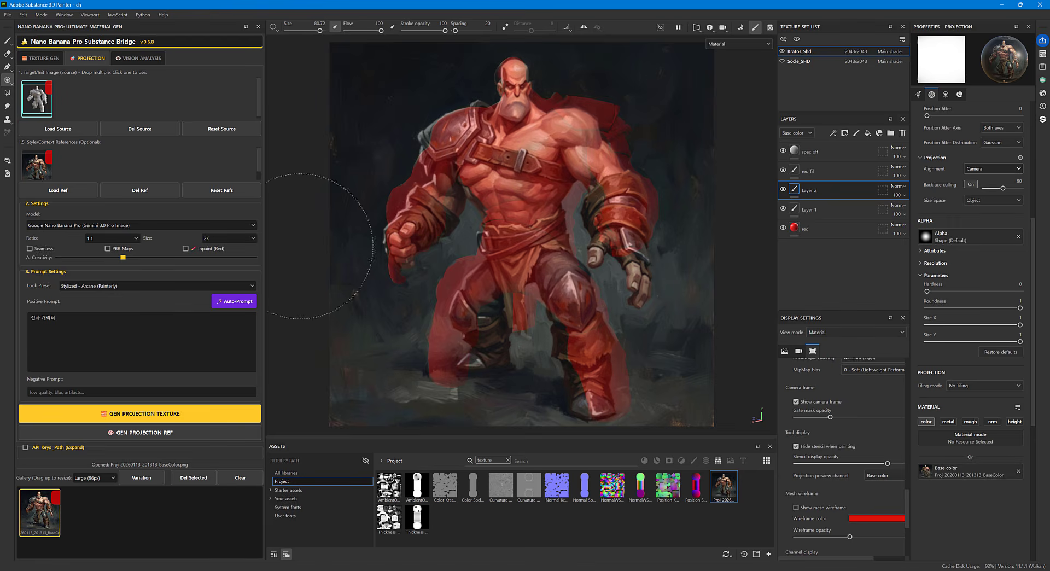
- Remove the BaseColor image from the projection material and lower the stencil display opacity to nearly zero
click(1018, 471)
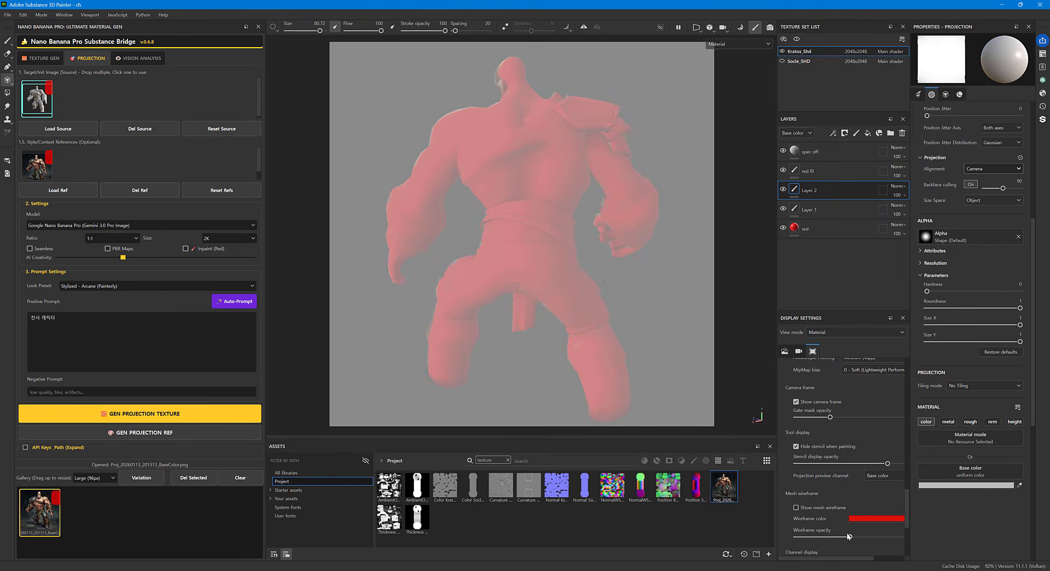
drag(887, 463, 801, 471)
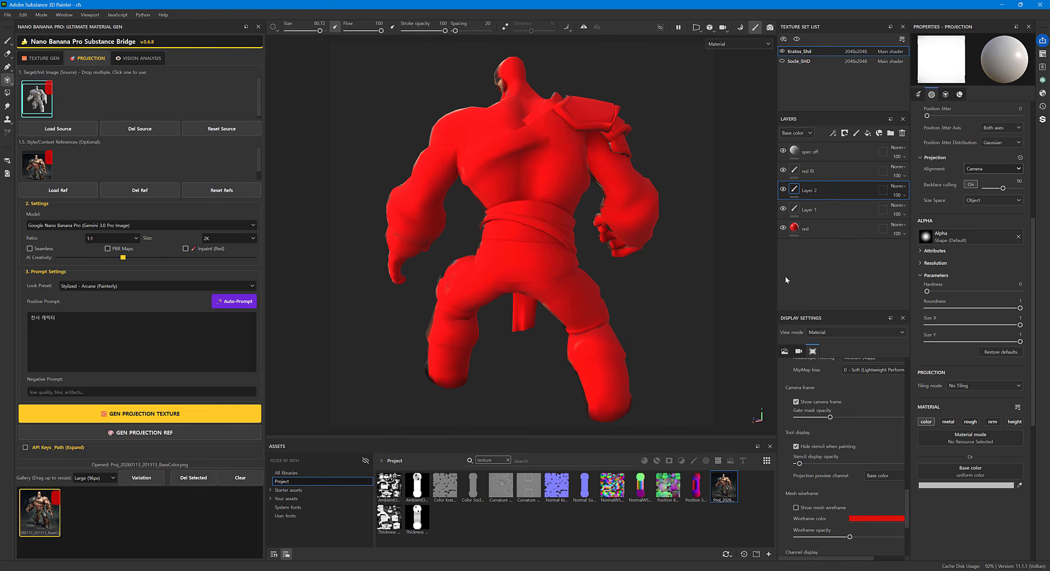
- Capture the square viewport area of the red rear view with Snagit and paste it into the plugin's target/init source images
key(Print)
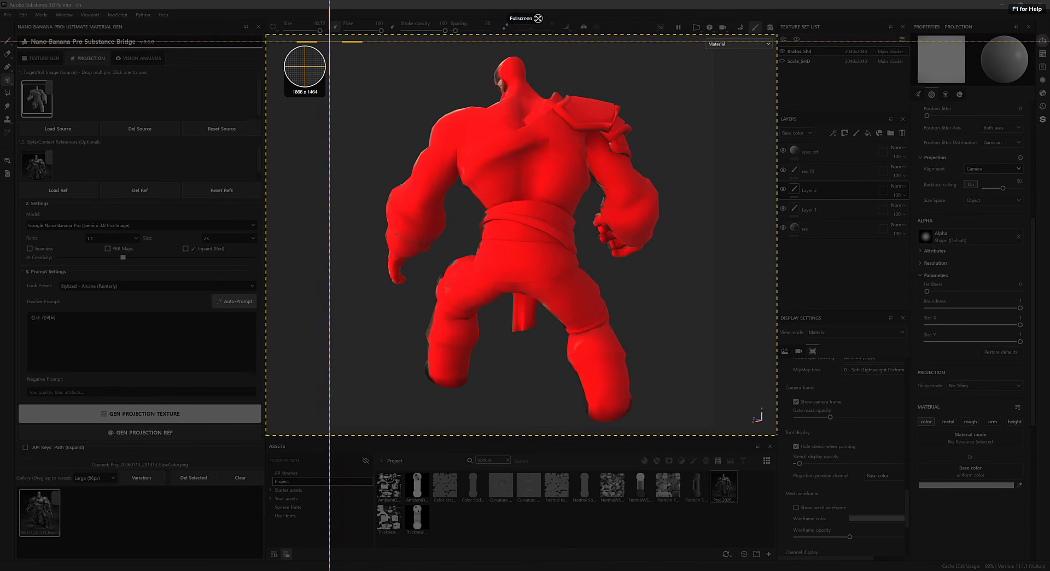
drag(328, 41, 716, 427)
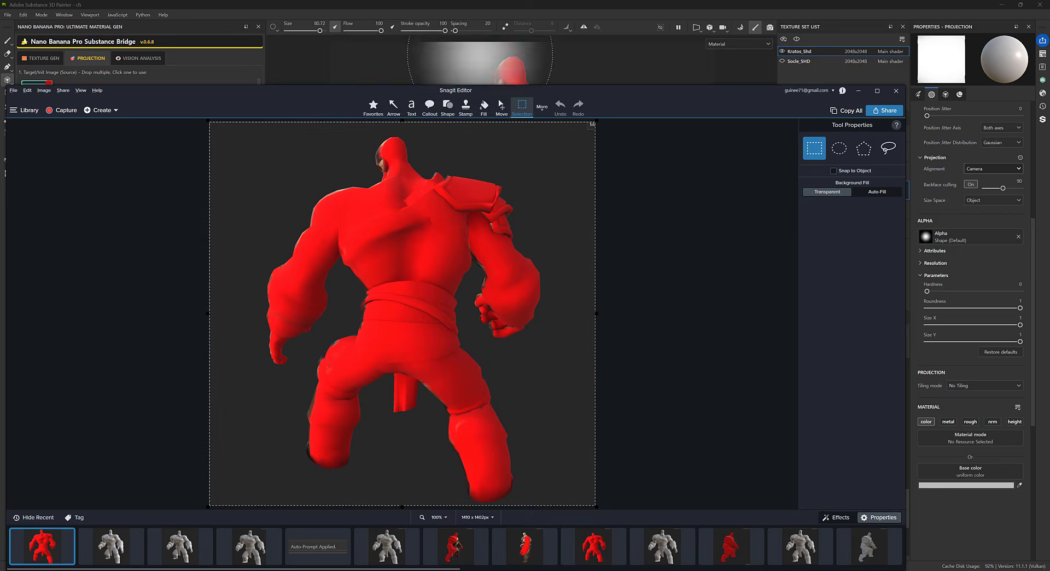
click(416, 25)
key(ctrl+v)
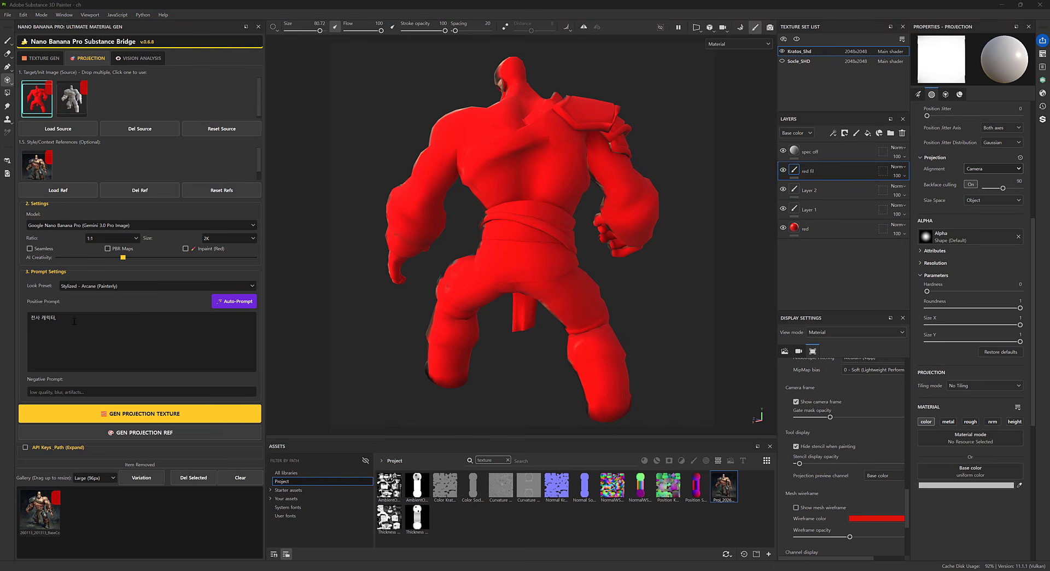
- Set the positive prompt to "전사 캐릭터, 뒷모습", enable Inpaint (Red) and generate the projection texture
click(75, 322)
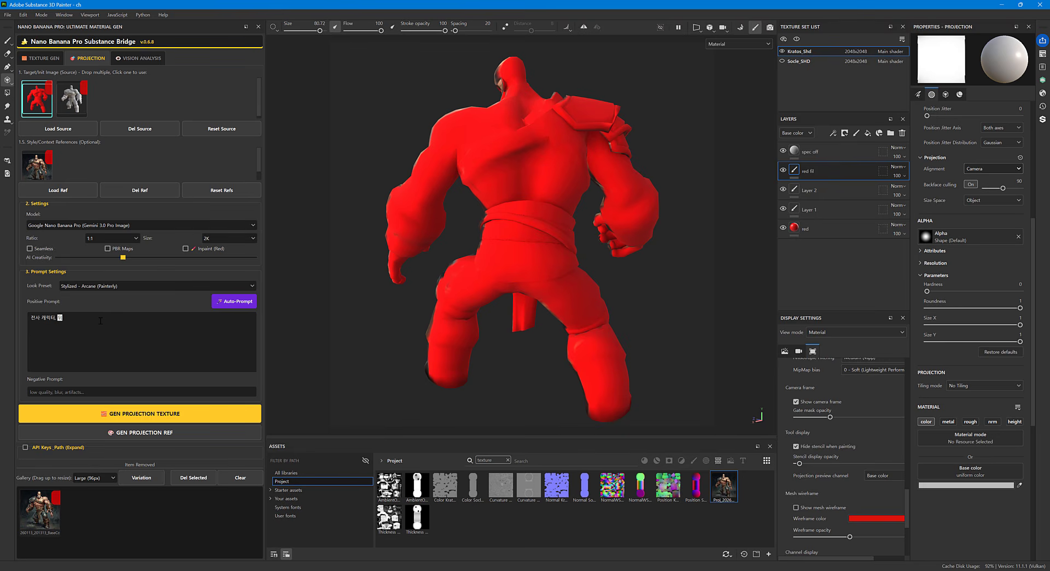
text(뒷모습)
click(91, 322)
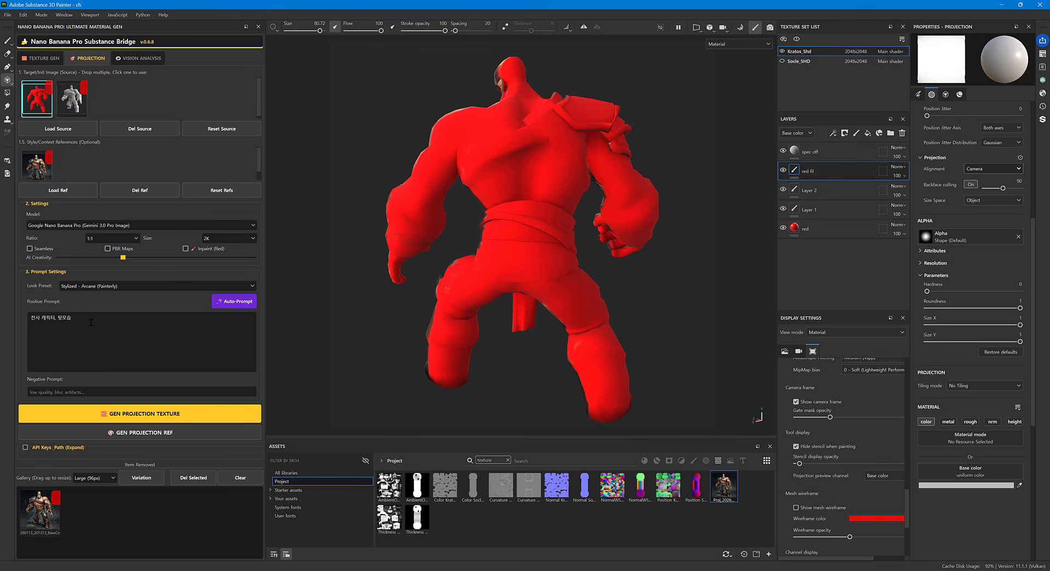
click(186, 250)
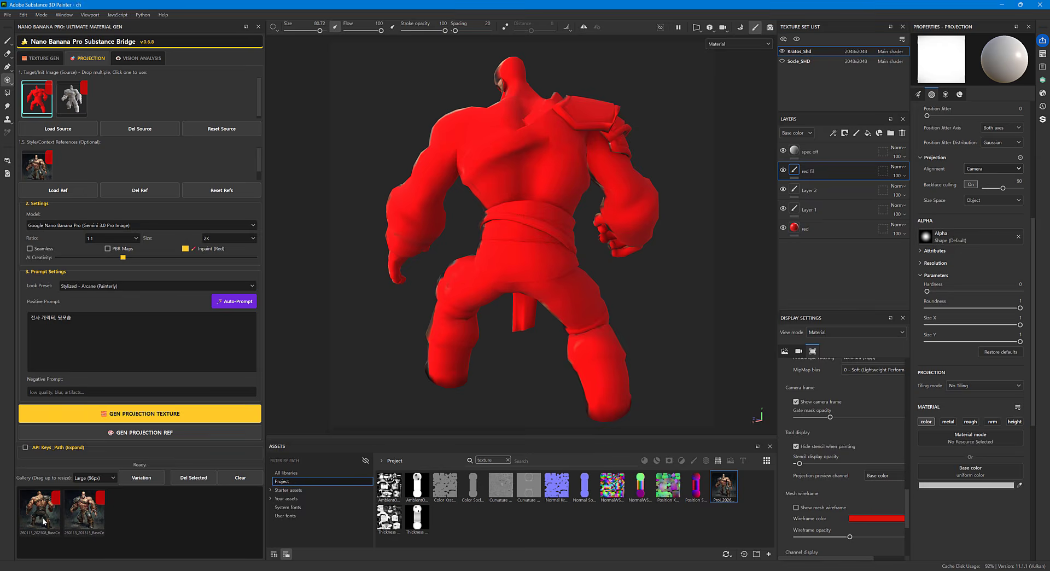
- Open the newly generated back-view image from the gallery at full size, inspect it and close the viewer
double_click(43, 521)
scroll(556, 297, down, 1)
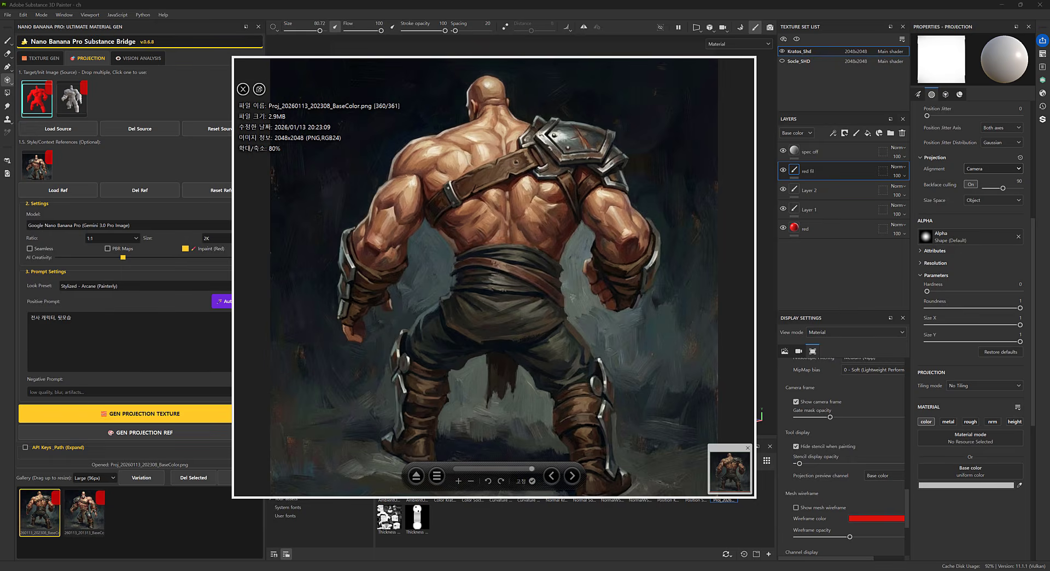
drag(0, 214, 731, 213)
right_drag(731, 213, 912, 206)
click(741, 61)
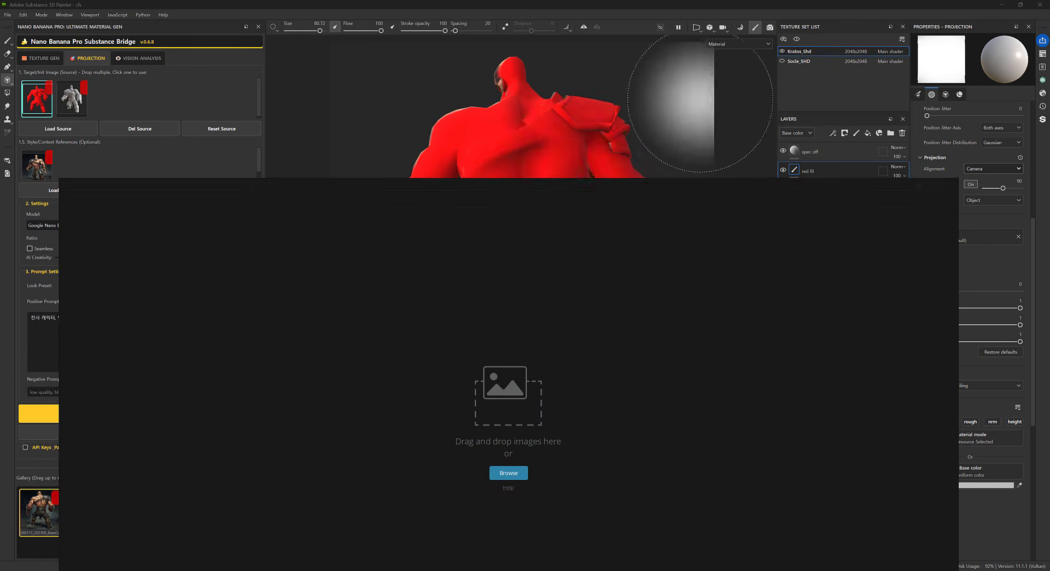
- Place the generated front and back images side by side on the reference board, compare them and return to the model
right_drag(404, 241, 593, 124)
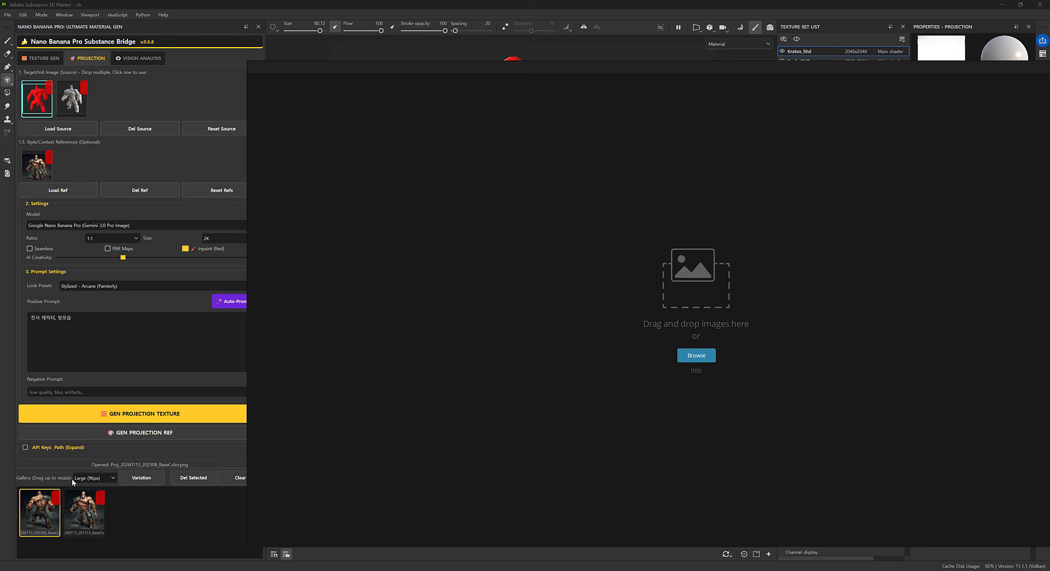
drag(84, 512, 462, 292)
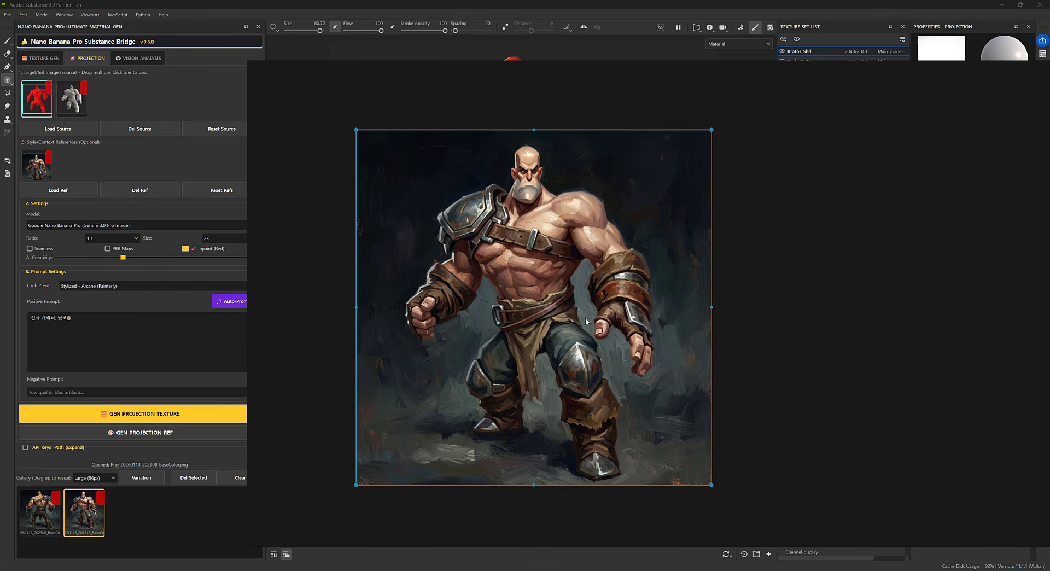
drag(41, 514, 881, 309)
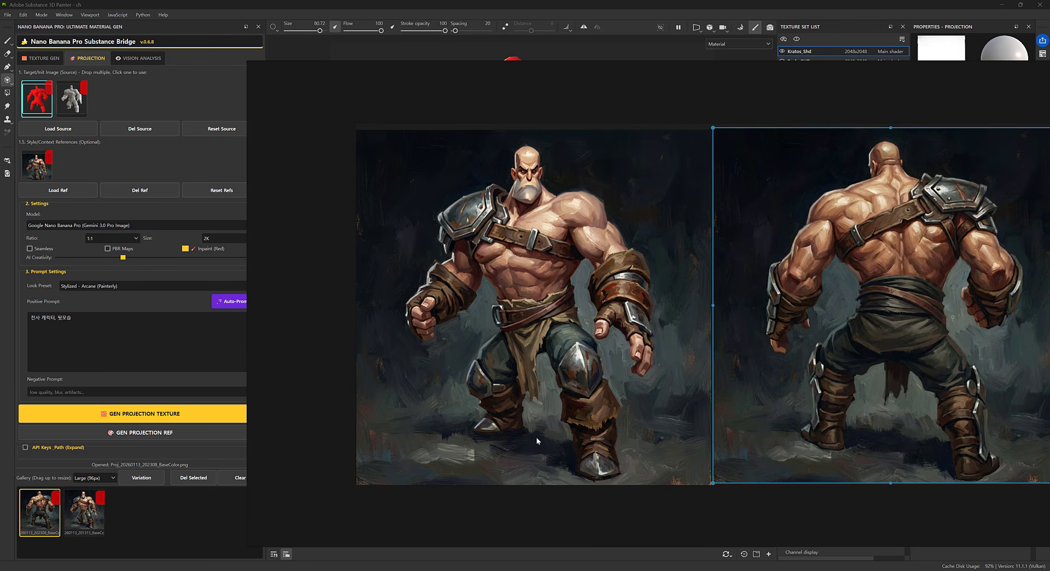
middle_drag(551, 507, 471, 492)
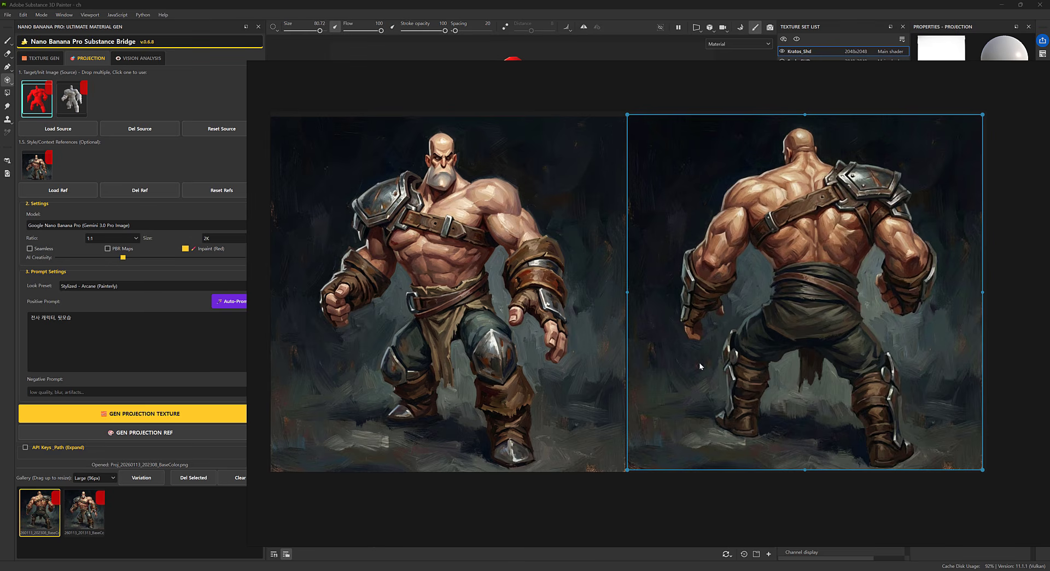
click(784, 375)
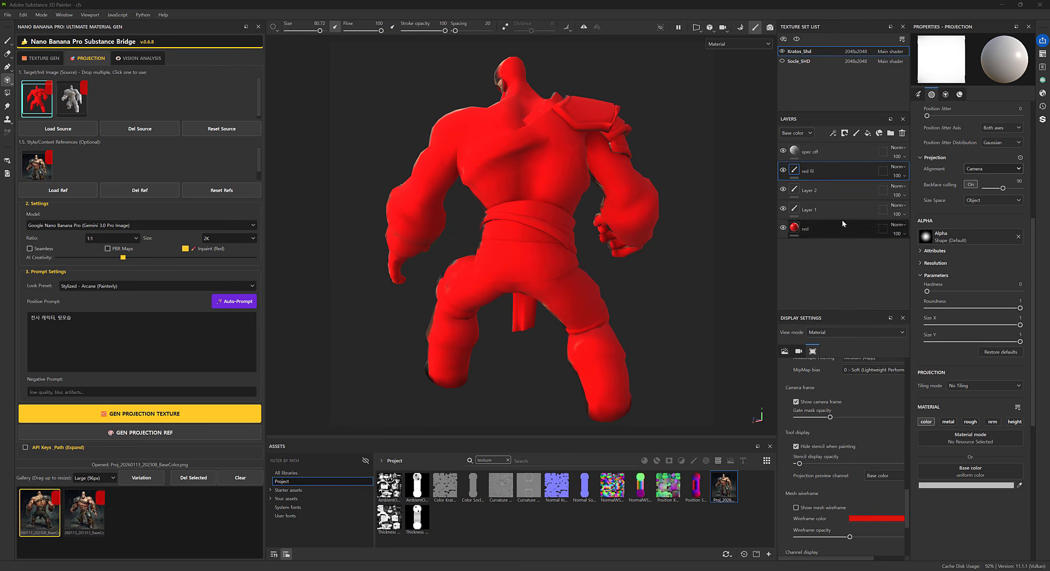
- Select Layer 2, hide the "red fil" layer and import Proj_20260113_202308_BaseColor.png into the project as a texture
click(809, 189)
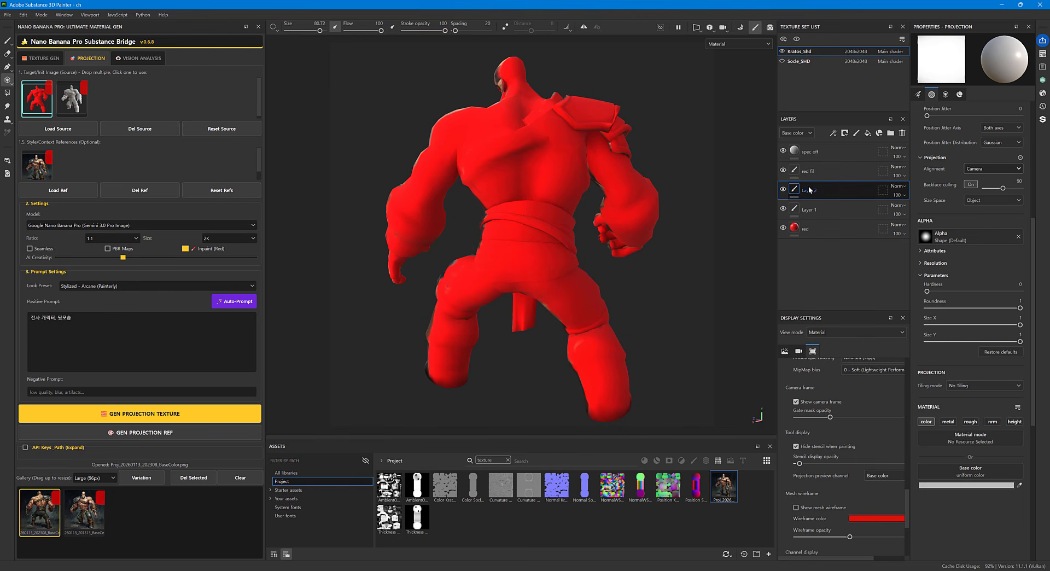
click(784, 170)
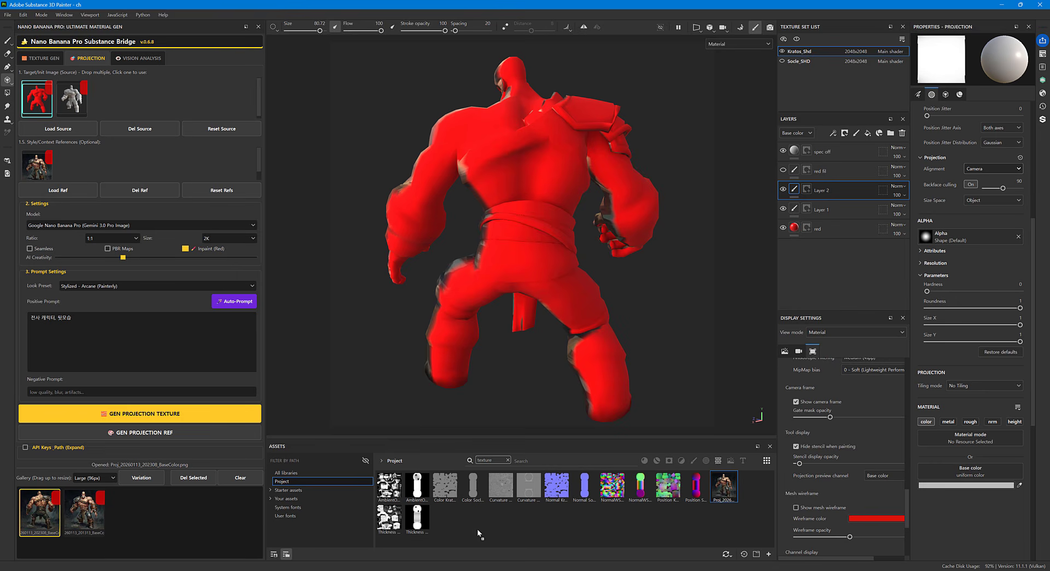
click(625, 204)
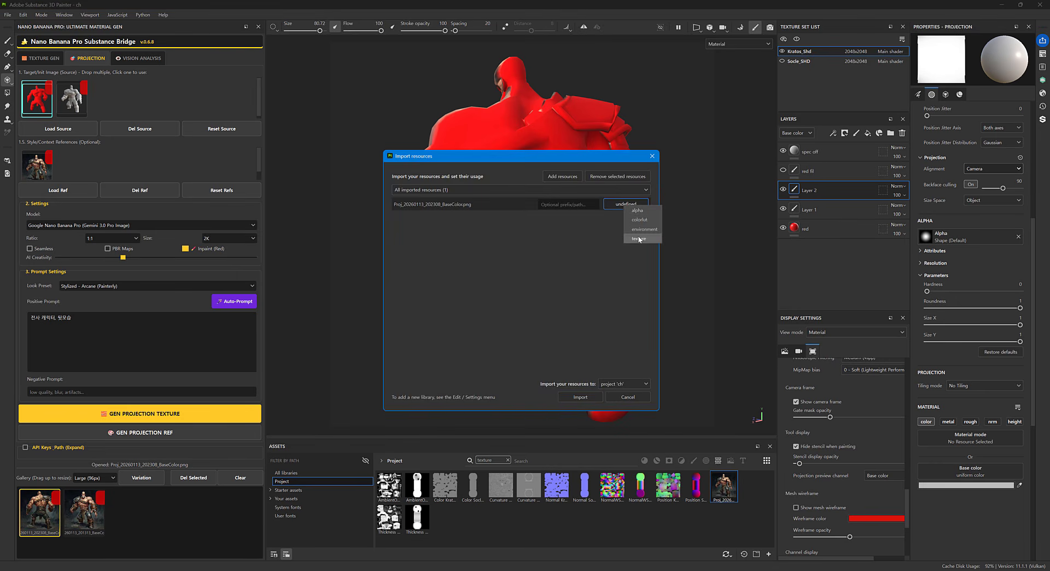
click(638, 239)
click(579, 397)
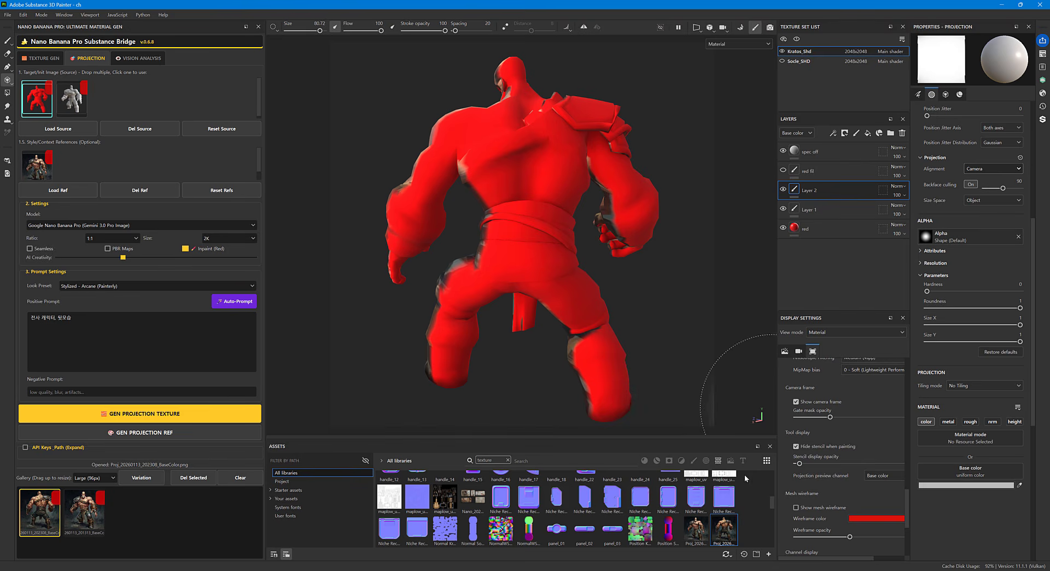
- Assign the imported back-view image as the projection's base color and raise the stencil display opacity to a little over half
drag(728, 533, 970, 472)
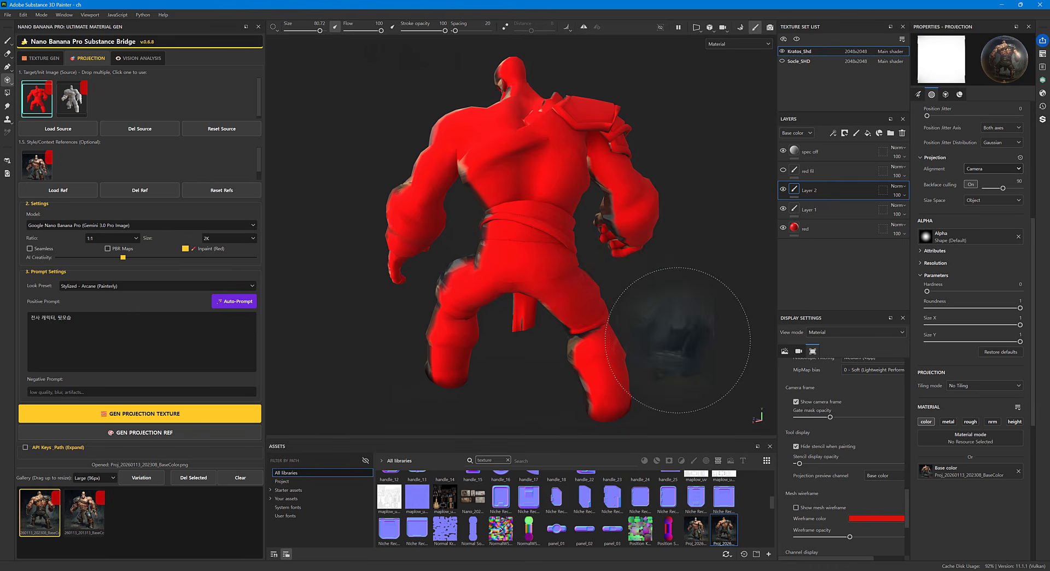
ctrl+right_drag(548, 213, 517, 213)
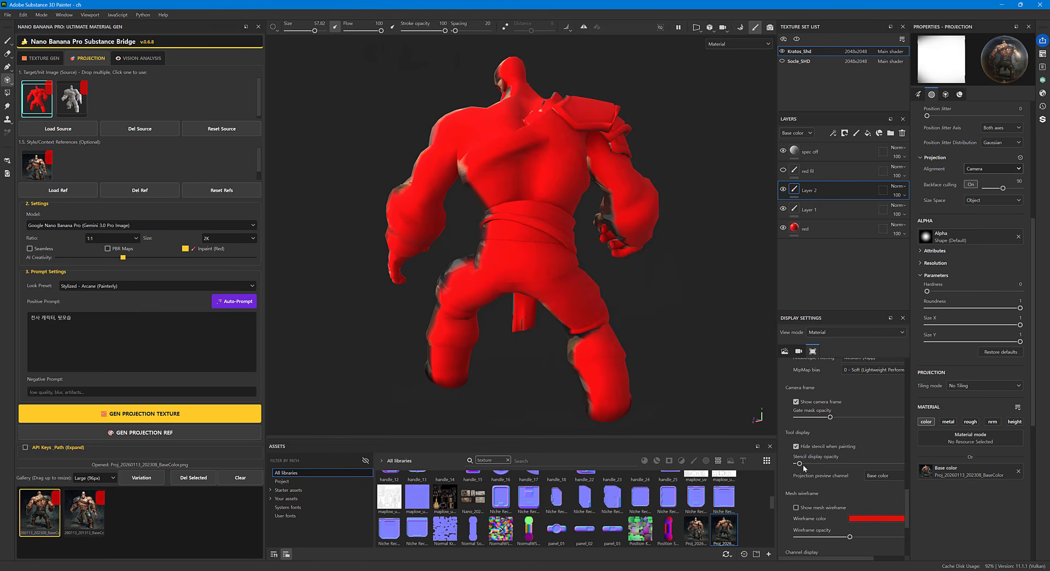
drag(802, 464, 848, 467)
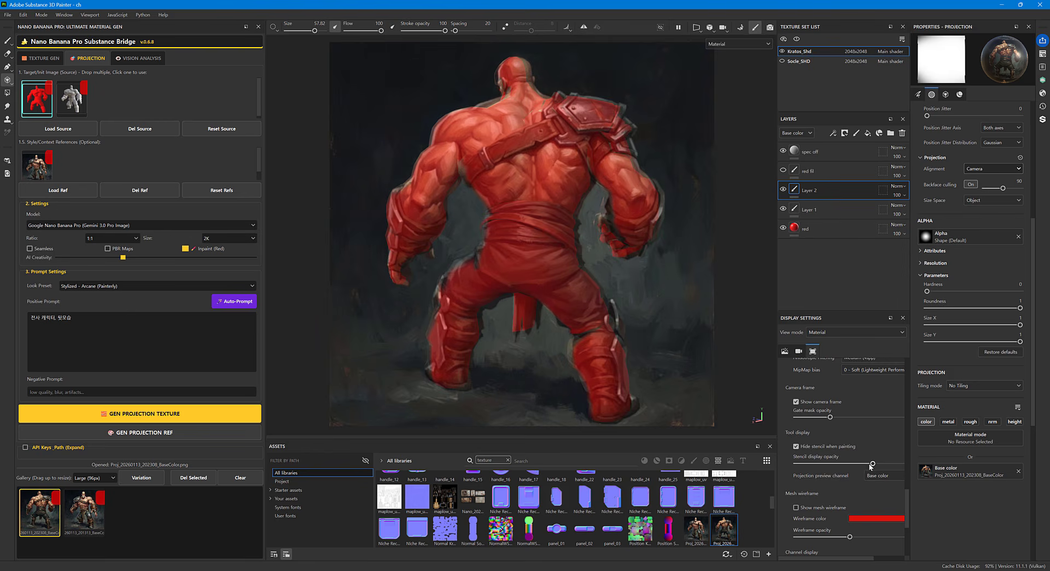
drag(870, 466, 856, 466)
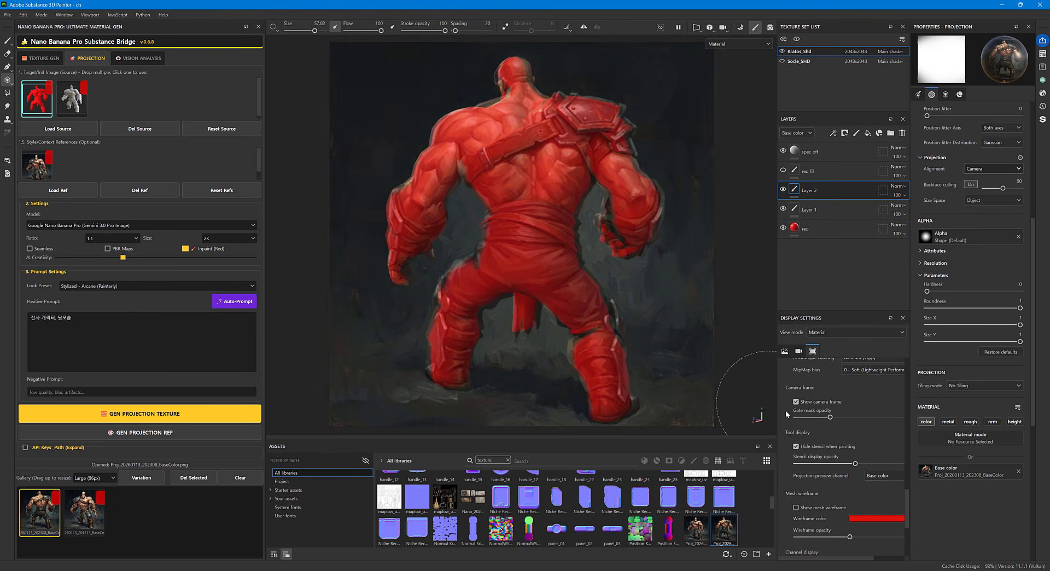
- Hide the "red" layer, align the stencil with the character's back and set the brush size to about 33
click(784, 227)
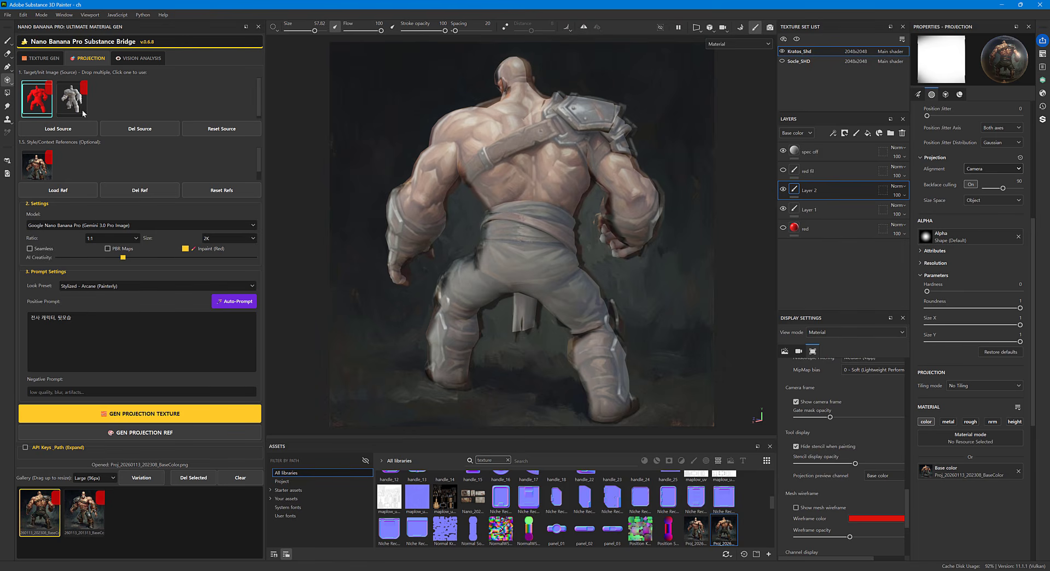
ctrl+right_drag(606, 268, 582, 268)
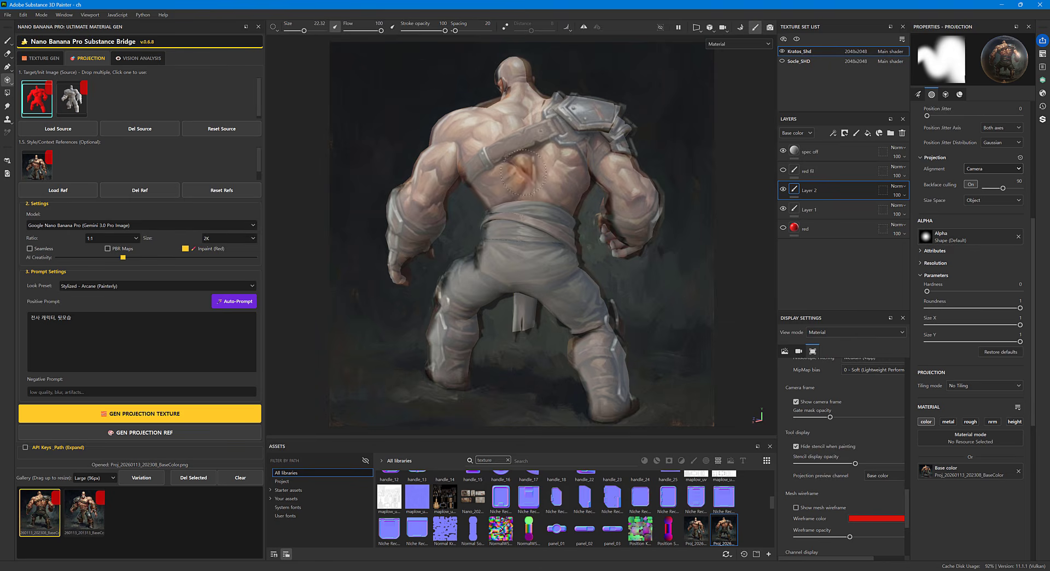
key(s)
middle_drag(529, 178, 524, 178)
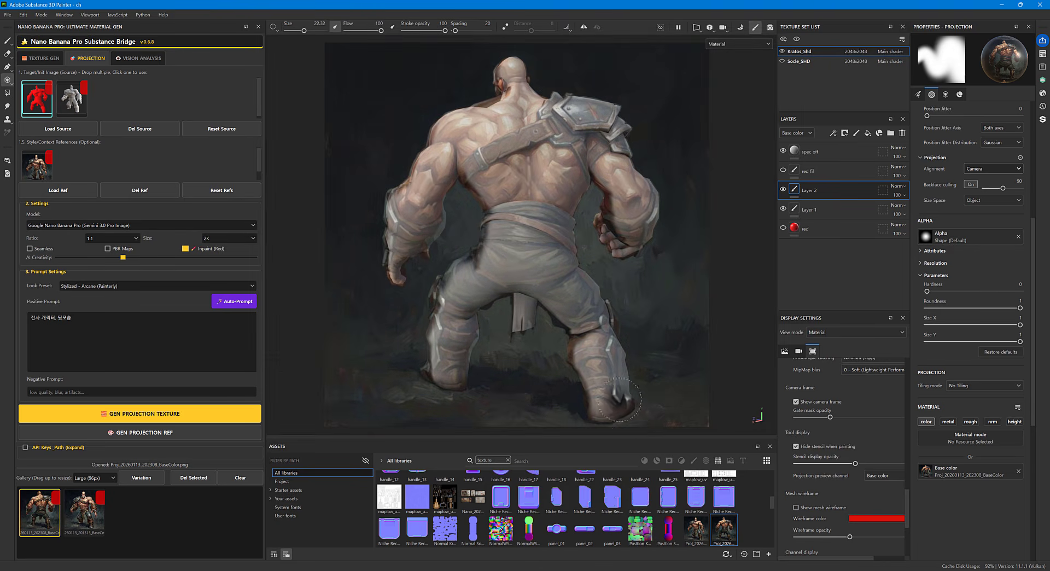
ctrl+right_drag(515, 265, 522, 264)
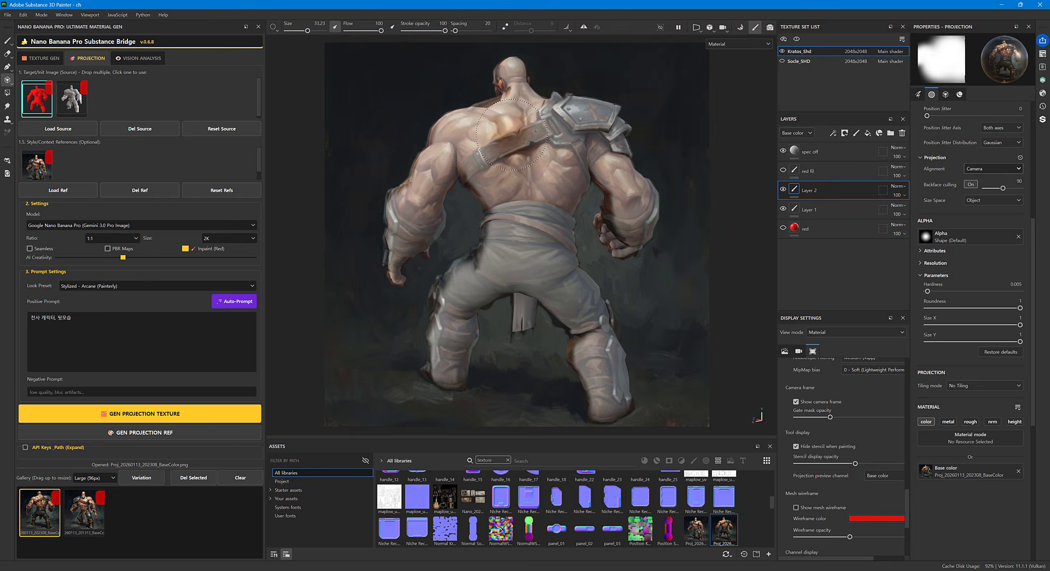
- Paint the back-view projection onto Layer 2 across the character's head, back, arms, waist and legs
mouse_move(513, 138)
mouse_down()
mouse_move(518, 61)
mouse_move(542, 104)
mouse_move(599, 123)
mouse_move(588, 156)
mouse_move(637, 200)
mouse_move(649, 181)
mouse_move(625, 142)
mouse_move(640, 230)
mouse_move(608, 241)
mouse_move(653, 252)
mouse_move(663, 191)
mouse_move(553, 211)
mouse_move(460, 137)
mouse_move(400, 268)
mouse_move(435, 219)
mouse_move(421, 225)
mouse_move(402, 208)
mouse_move(410, 164)
mouse_move(462, 125)
mouse_move(509, 219)
mouse_move(470, 263)
mouse_move(460, 312)
mouse_move(476, 347)
mouse_move(459, 361)
mouse_move(526, 268)
mouse_move(496, 296)
mouse_move(569, 323)
mouse_move(599, 389)
mouse_move(621, 347)
mouse_move(581, 263)
mouse_move(622, 383)
mouse_up()
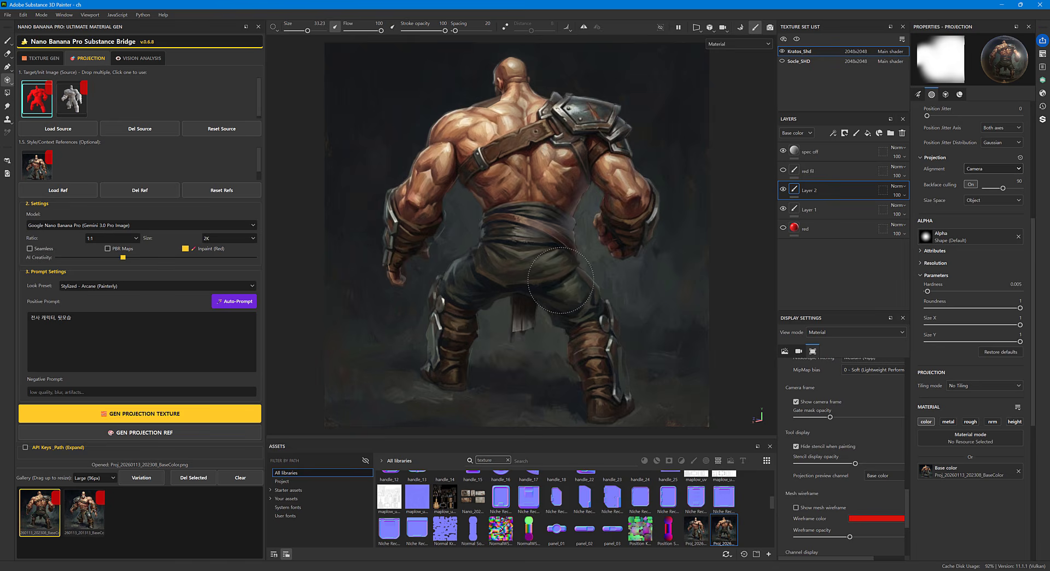
mouse_move(525, 307)
mouse_down()
mouse_move(569, 247)
mouse_move(582, 173)
mouse_move(622, 350)
mouse_move(615, 397)
mouse_move(462, 386)
mouse_move(624, 398)
mouse_move(607, 402)
mouse_move(577, 345)
mouse_move(573, 300)
mouse_up()
drag(446, 302, 558, 197)
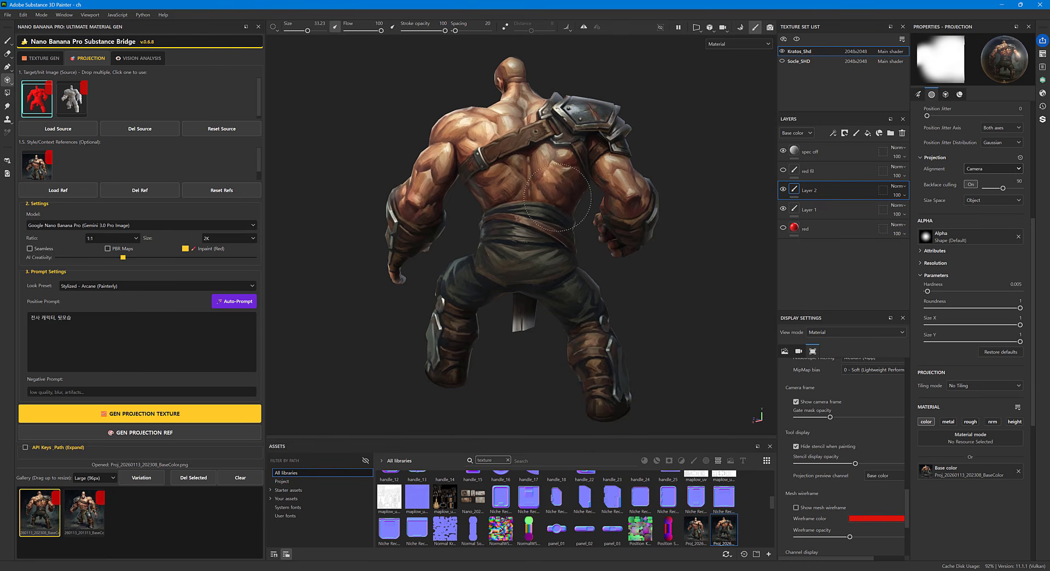
mouse_move(438, 176)
mouse_down()
mouse_move(396, 223)
mouse_move(408, 269)
mouse_move(419, 268)
mouse_move(438, 198)
mouse_up()
mouse_move(533, 94)
mouse_down()
mouse_move(610, 85)
mouse_move(608, 161)
mouse_move(652, 194)
mouse_up()
mouse_move(522, 252)
mouse_down()
mouse_move(470, 323)
mouse_move(459, 369)
mouse_move(448, 349)
mouse_move(520, 247)
mouse_move(554, 255)
mouse_move(534, 138)
mouse_up()
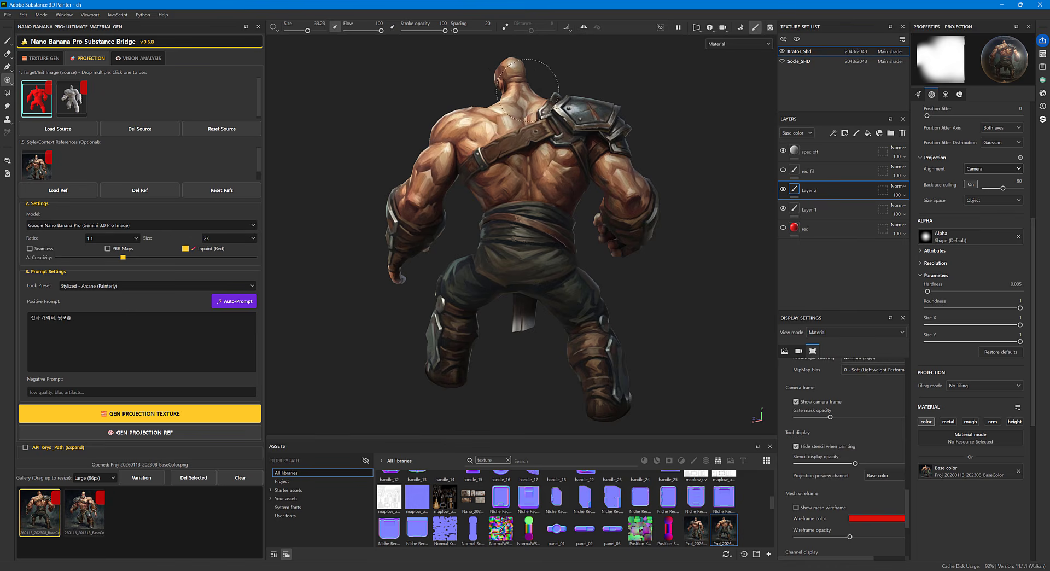
mouse_move(528, 90)
mouse_down()
mouse_move(592, 116)
mouse_move(630, 226)
mouse_move(407, 268)
mouse_up()
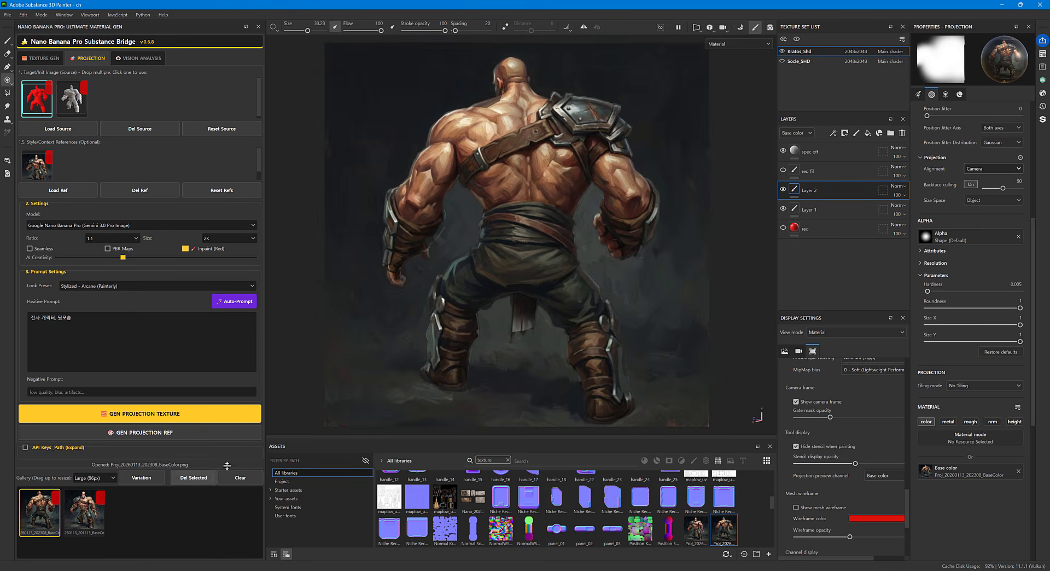
drag(474, 352, 472, 319)
mouse_move(592, 351)
mouse_down()
mouse_move(596, 369)
mouse_move(625, 368)
mouse_up()
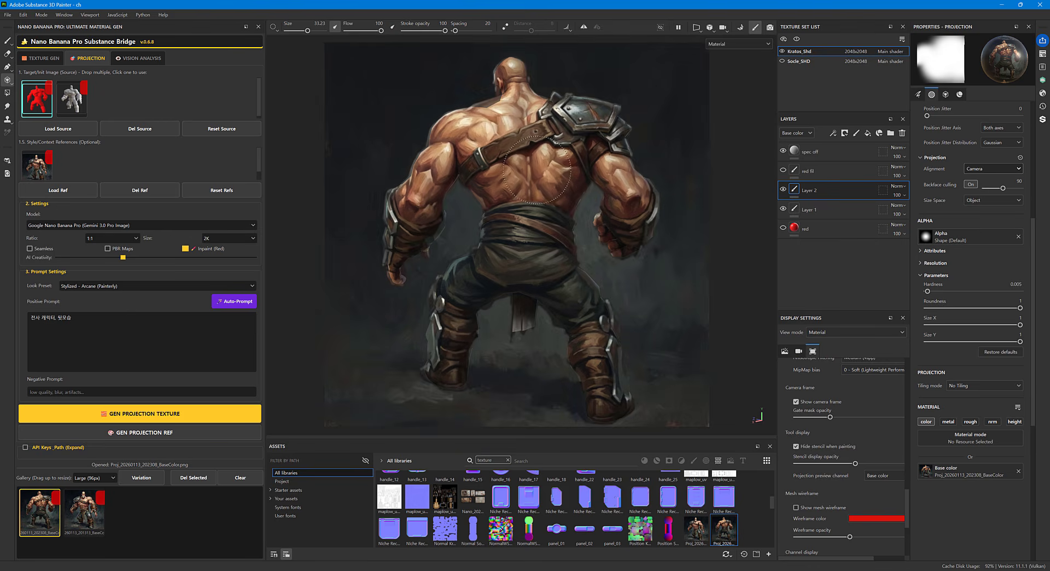
- Nudge the stencil to fit the left arm and repaint the forearm's edge with a brush size of about 23
key(s)
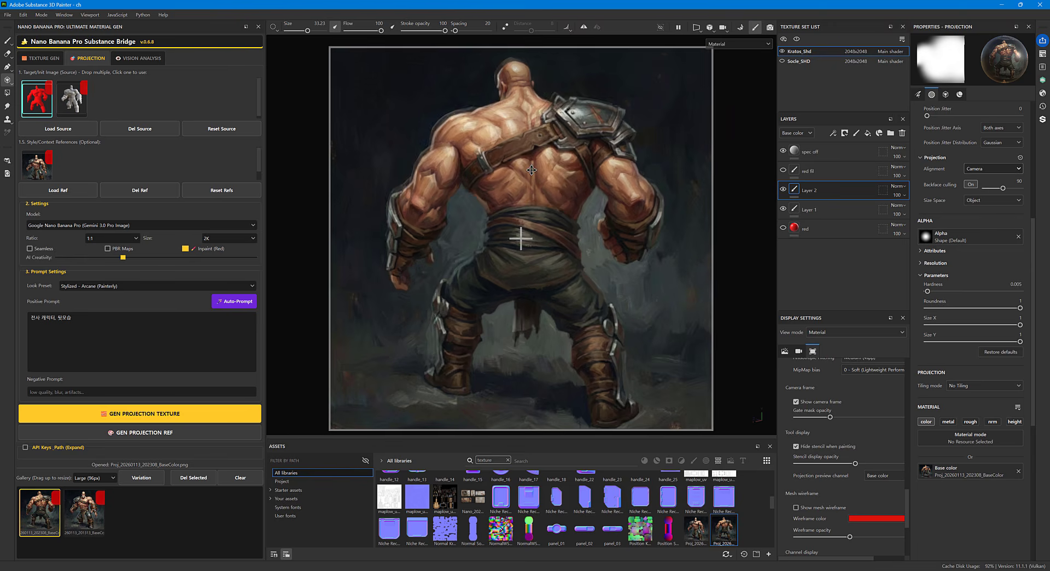
drag(527, 169, 529, 166)
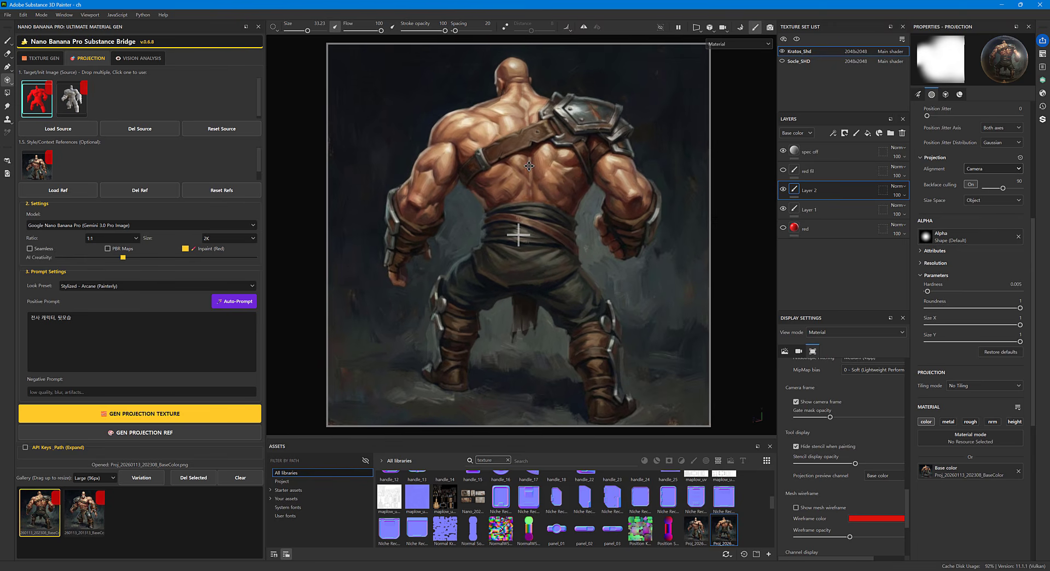
ctrl+right_drag(416, 236, 398, 237)
drag(406, 208, 397, 207)
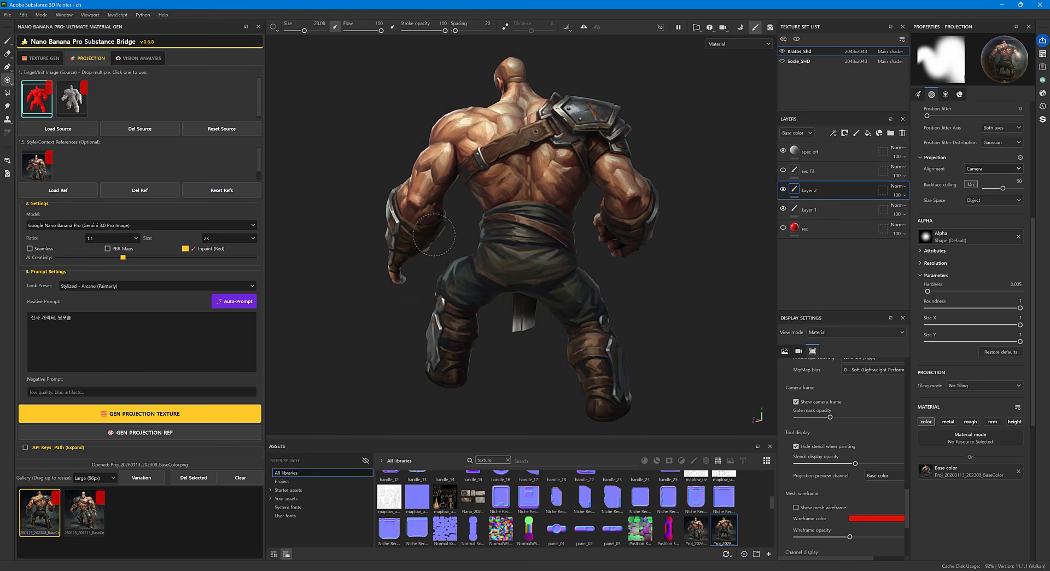
drag(436, 232, 438, 234)
key(s)
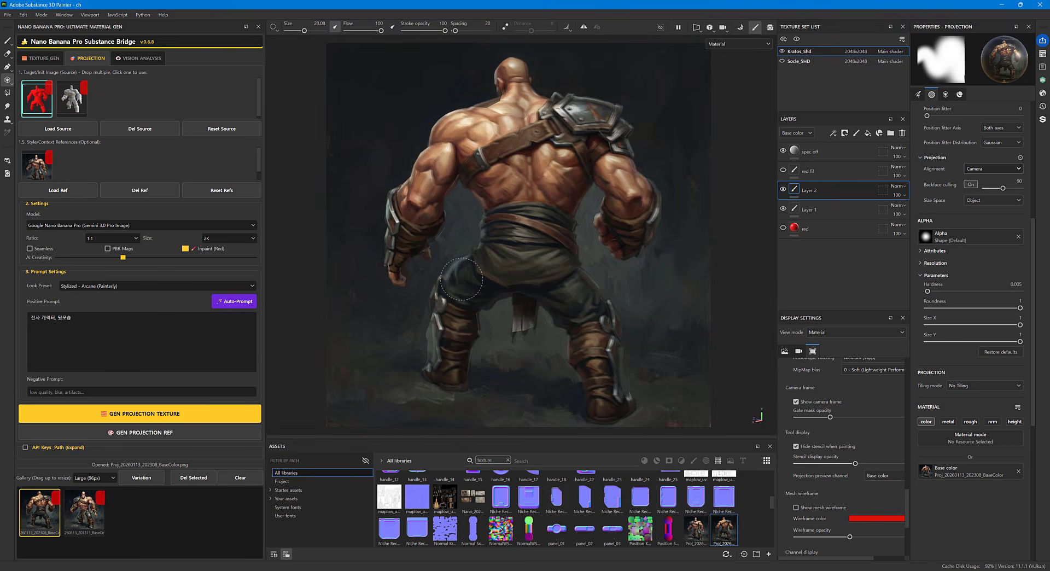
key(s)
middle_drag(519, 237, 518, 237)
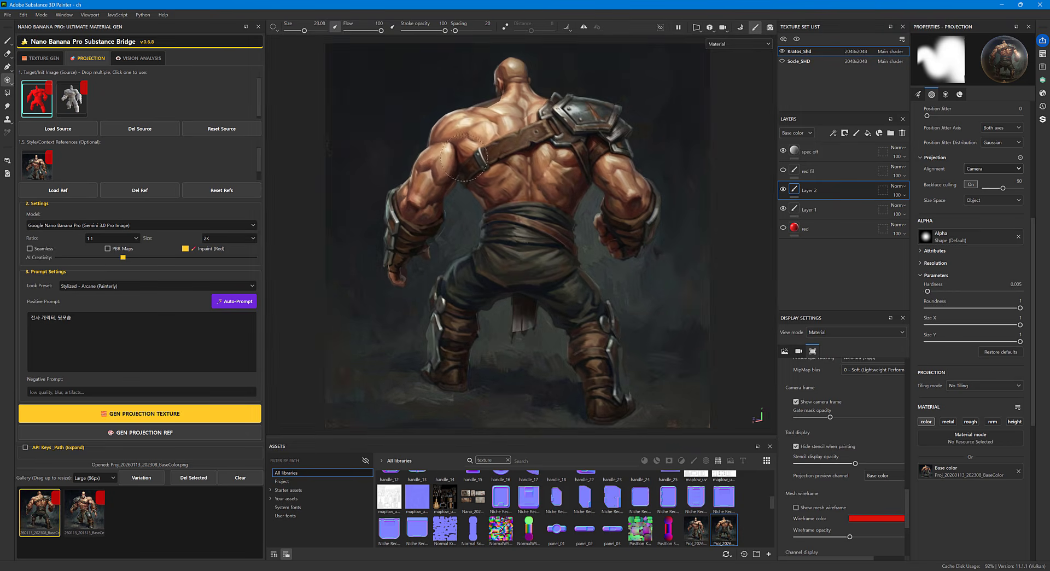
- Switch to the Paint tool and examine the projected texture on the character from the front and sides
click(8, 41)
mouse_move(642, 374)
alt+mouse_down()
mouse_move(650, 323)
mouse_move(680, 262)
mouse_move(666, 271)
alt+mouse_up()
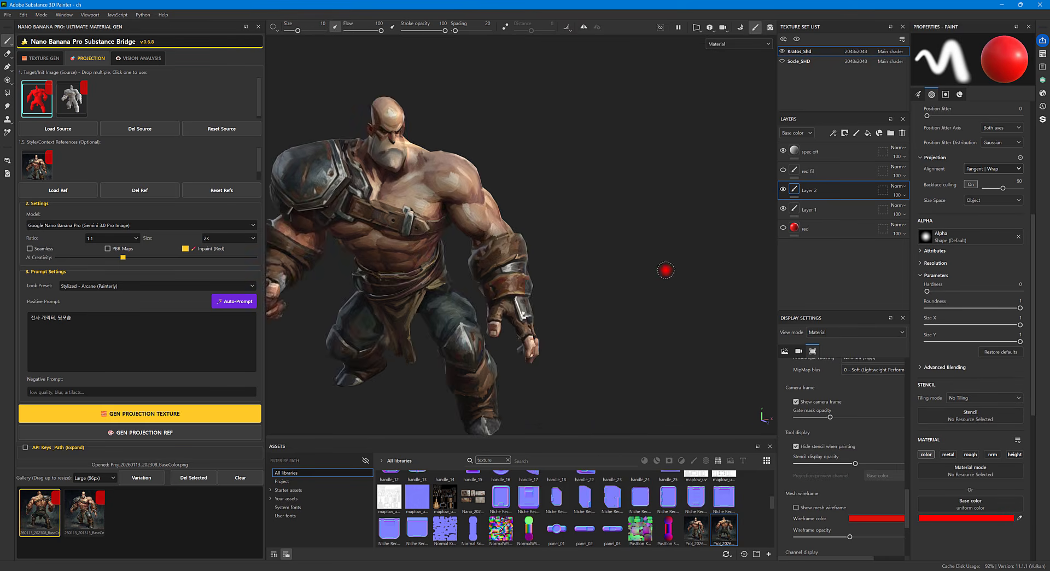
alt+middle_drag(665, 271, 742, 289)
alt+drag(742, 290, 607, 274)
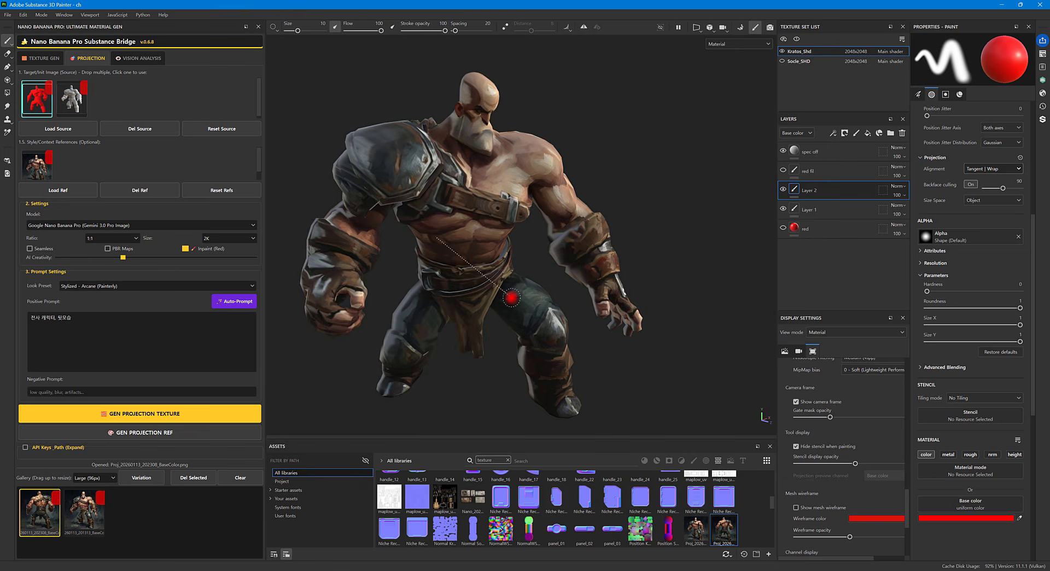
shift+right_drag(511, 299, 563, 297)
mouse_move(563, 297)
alt+mouse_down()
mouse_move(522, 293)
mouse_move(530, 262)
alt+mouse_up()
alt+right_drag(530, 263, 506, 267)
mouse_move(506, 267)
alt+mouse_down()
mouse_move(493, 272)
mouse_move(618, 281)
mouse_move(605, 297)
mouse_move(508, 286)
alt+mouse_up()
alt+right_drag(508, 287, 634, 293)
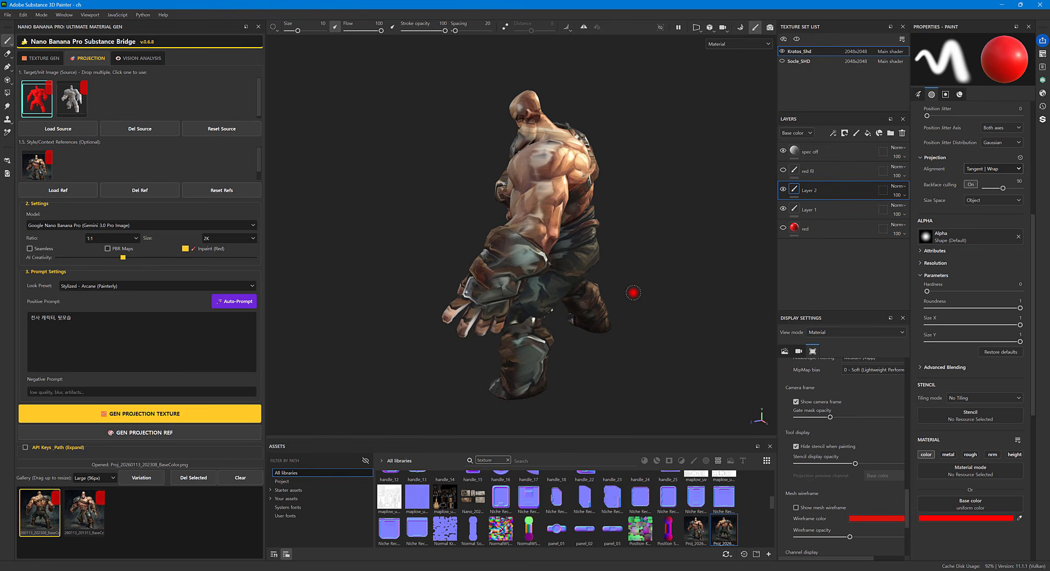
- Delete the hidden red fill paint layer and add a new paint layer directly above Layer 2
alt+drag(545, 303, 496, 297)
alt+right_drag(496, 298, 520, 319)
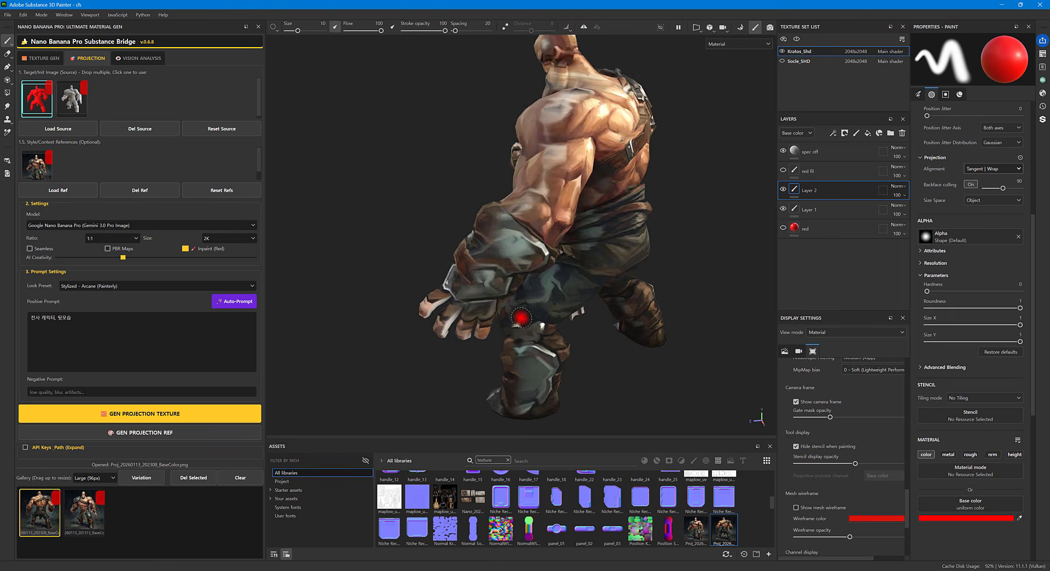
mouse_move(521, 319)
alt+mouse_down()
mouse_move(689, 285)
mouse_move(539, 309)
alt+mouse_up()
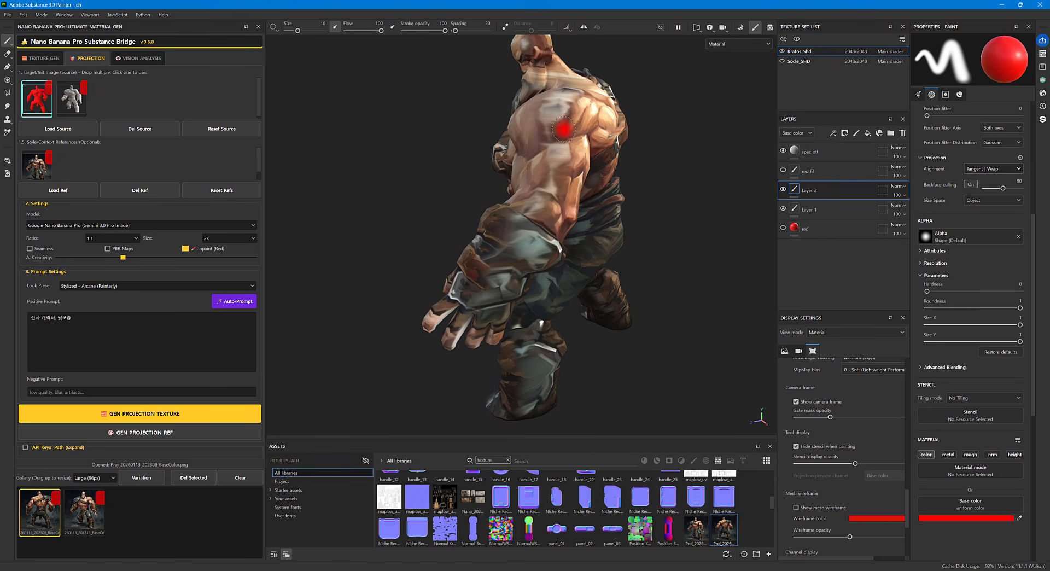
mouse_move(576, 184)
alt+mouse_down()
mouse_move(568, 231)
mouse_move(603, 263)
mouse_move(591, 280)
alt+mouse_up()
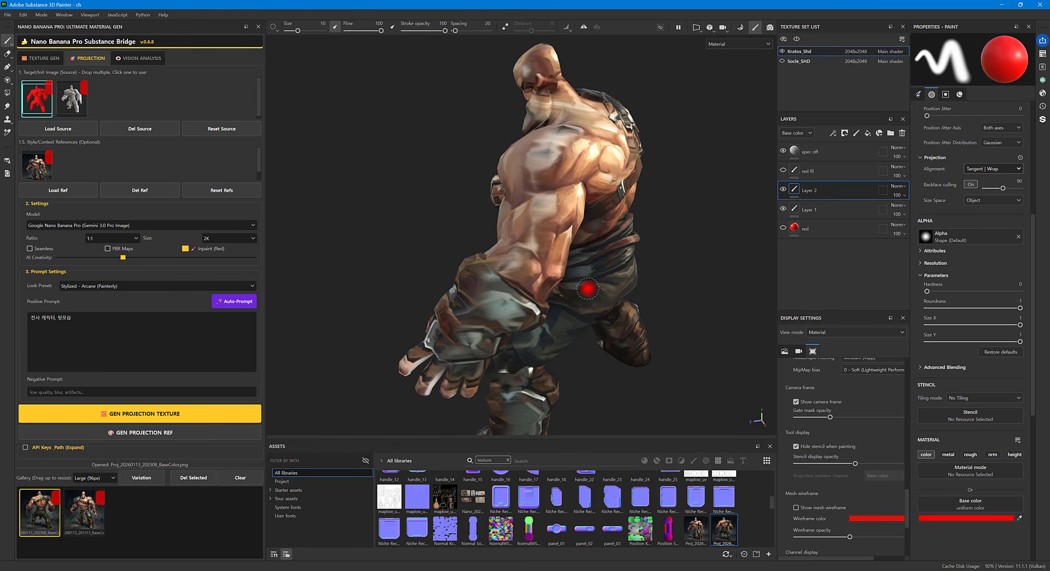
alt+drag(527, 281, 622, 251)
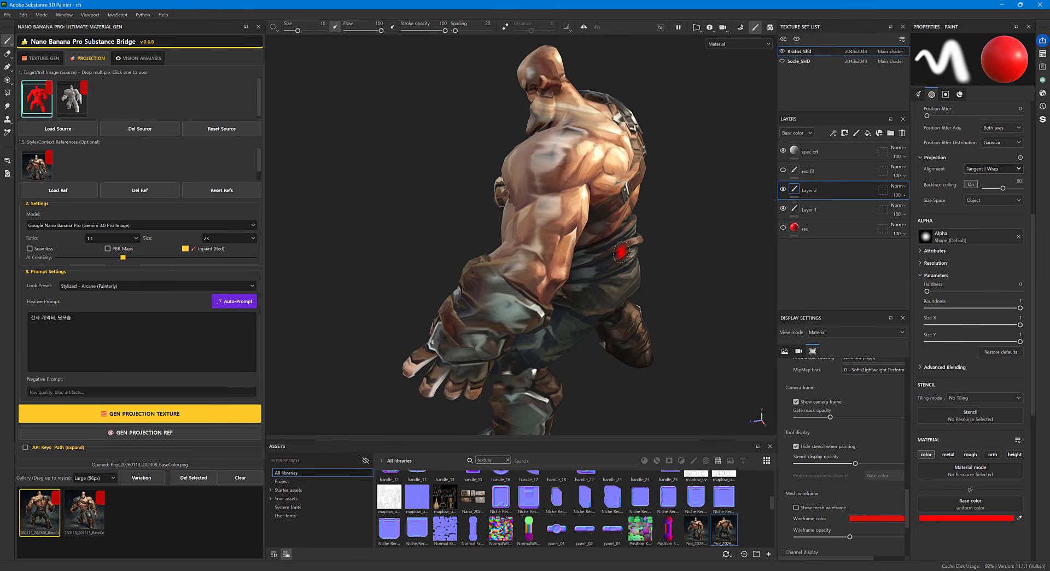
click(818, 172)
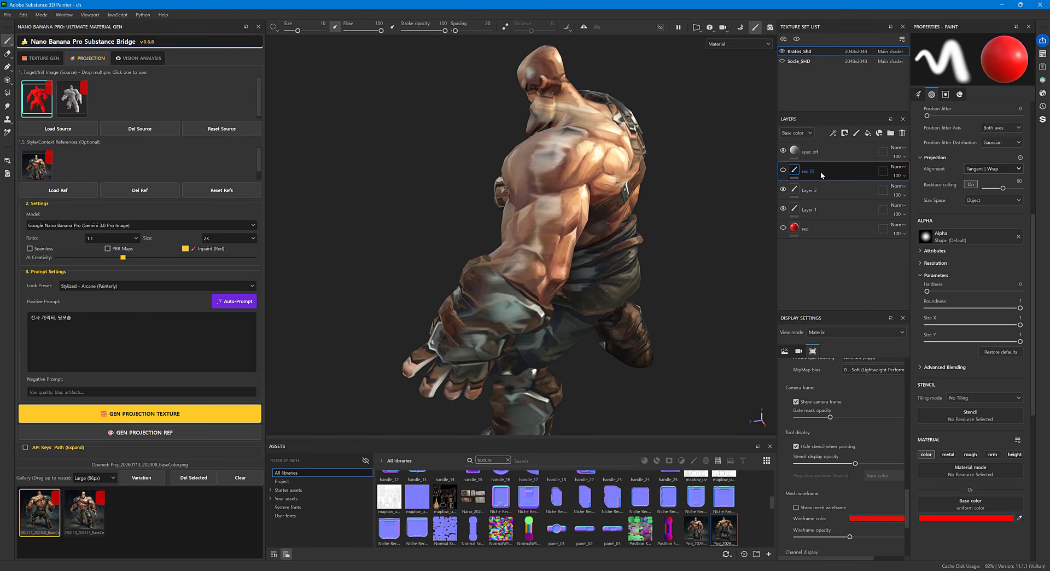
key(Delete)
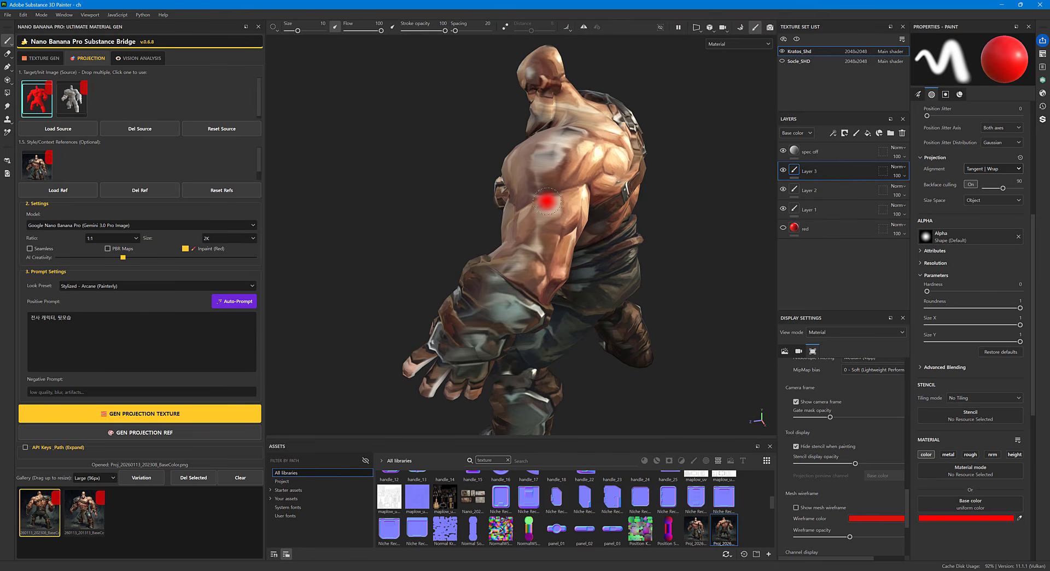
- Set the brush size to about 22 and paint the character's left shoulder, arm and hand solid red on Layer 3
ctrl+right_drag(547, 202, 550, 202)
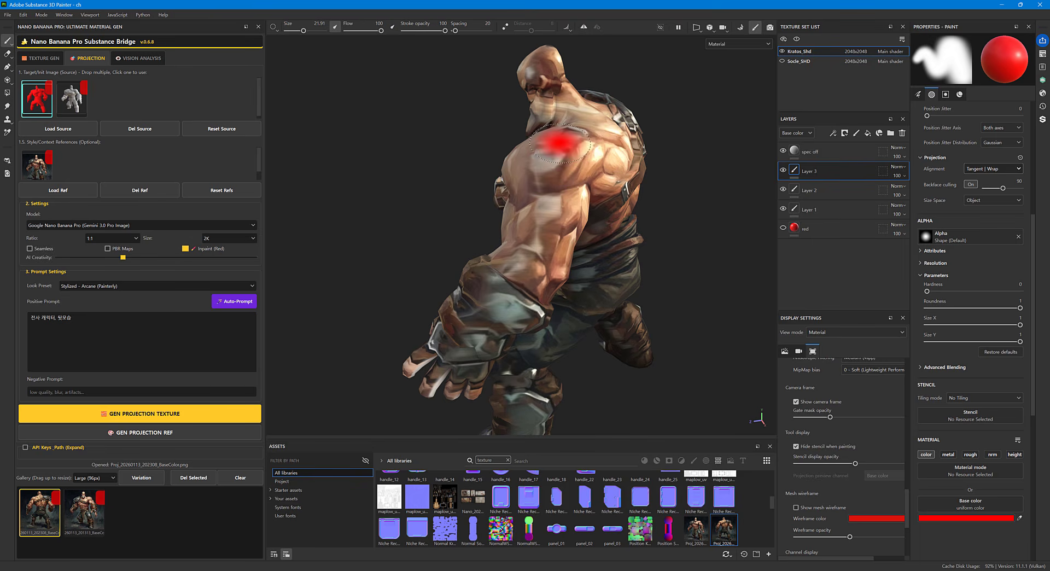
alt+drag(471, 314, 479, 326)
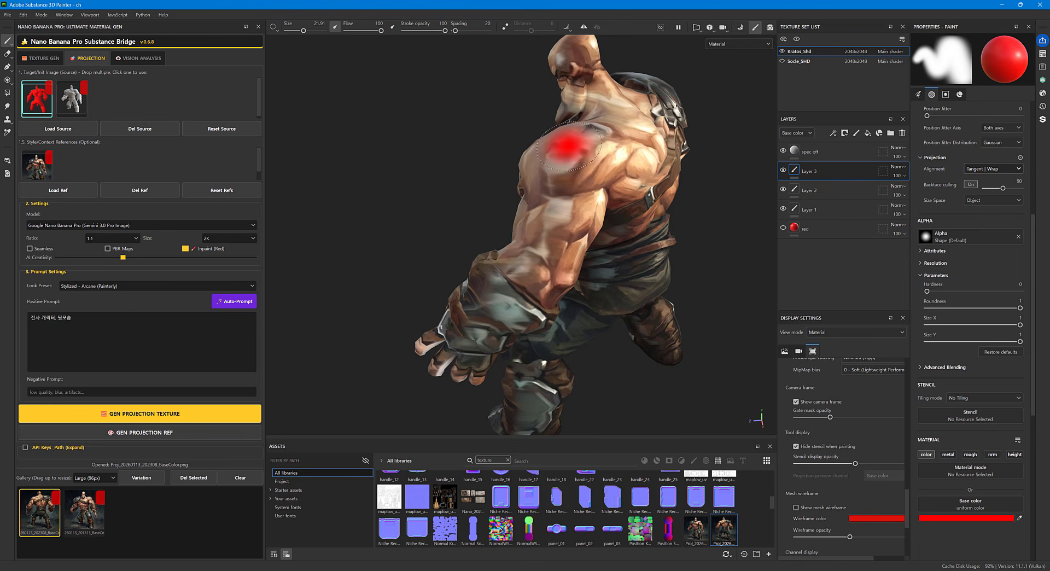
mouse_move(567, 146)
alt+mouse_down()
mouse_move(613, 151)
mouse_move(588, 178)
mouse_move(610, 200)
alt+mouse_up()
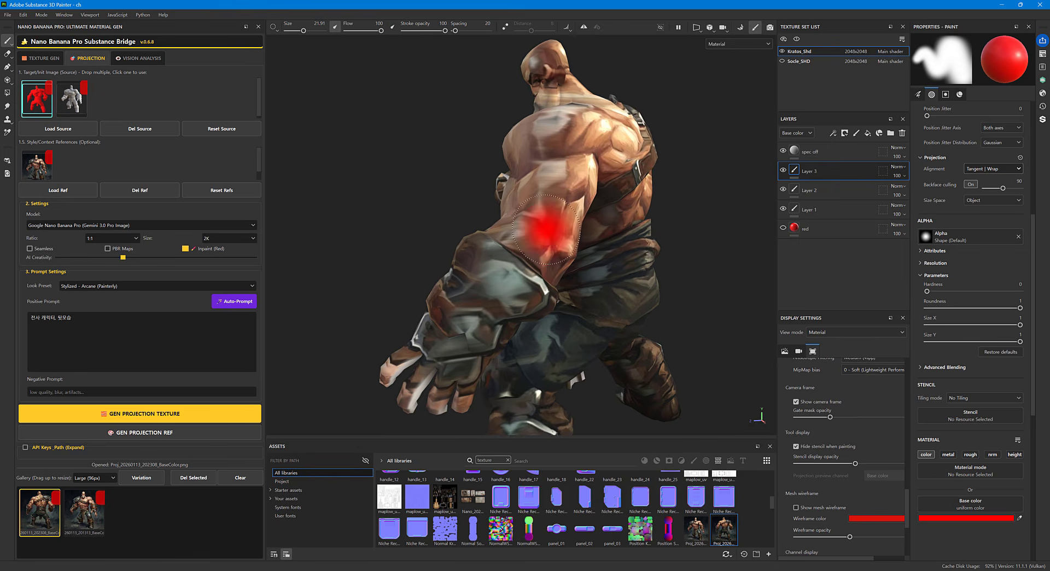
mouse_move(546, 227)
alt+mouse_down()
mouse_move(557, 239)
mouse_move(563, 223)
alt+mouse_up()
mouse_move(573, 144)
alt+mouse_down()
mouse_move(572, 197)
mouse_move(575, 122)
mouse_move(527, 130)
mouse_move(548, 107)
mouse_move(582, 109)
mouse_move(575, 170)
mouse_move(576, 158)
mouse_move(550, 197)
mouse_move(525, 164)
mouse_move(533, 224)
mouse_move(547, 217)
mouse_move(427, 330)
mouse_move(419, 356)
mouse_move(437, 376)
mouse_move(474, 365)
mouse_move(458, 257)
mouse_move(481, 230)
mouse_move(446, 296)
mouse_move(511, 315)
mouse_move(539, 295)
mouse_move(569, 235)
mouse_move(555, 237)
mouse_move(569, 183)
mouse_move(558, 271)
mouse_move(474, 358)
alt+mouse_up()
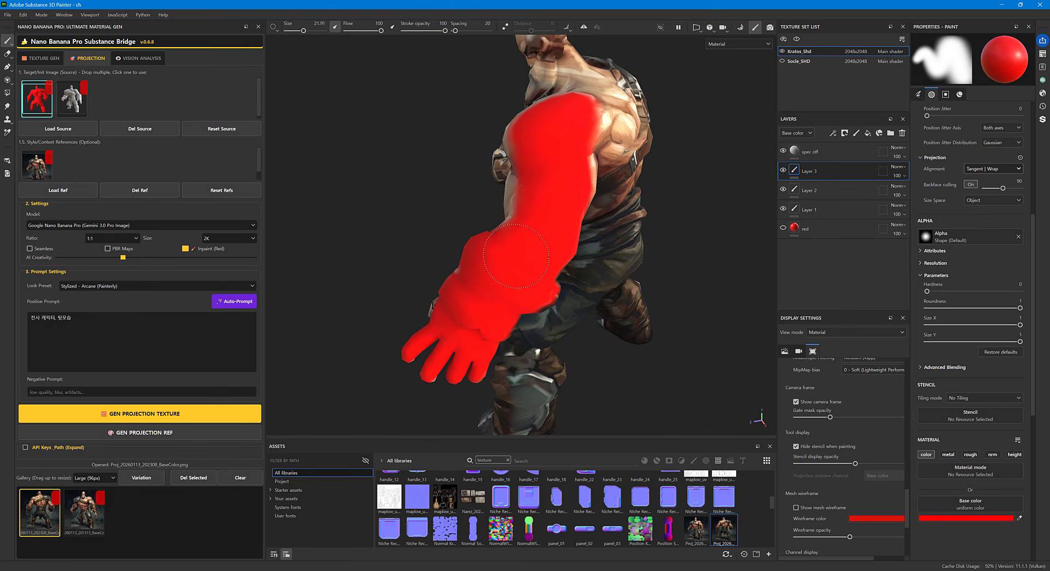
mouse_move(517, 256)
mouse_down()
mouse_move(535, 192)
mouse_move(567, 164)
mouse_move(571, 178)
mouse_move(574, 142)
mouse_up()
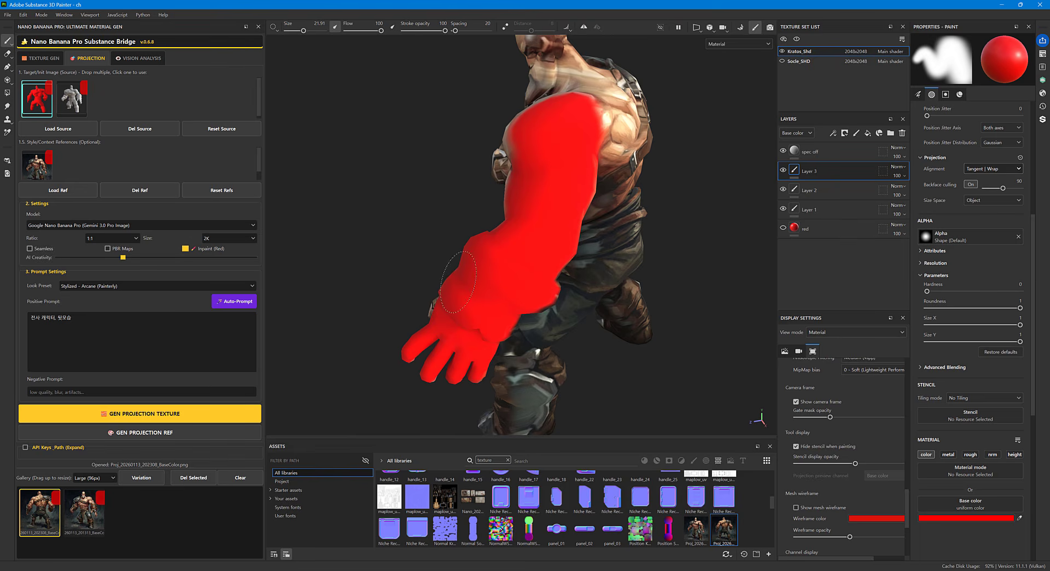
drag(586, 167, 579, 120)
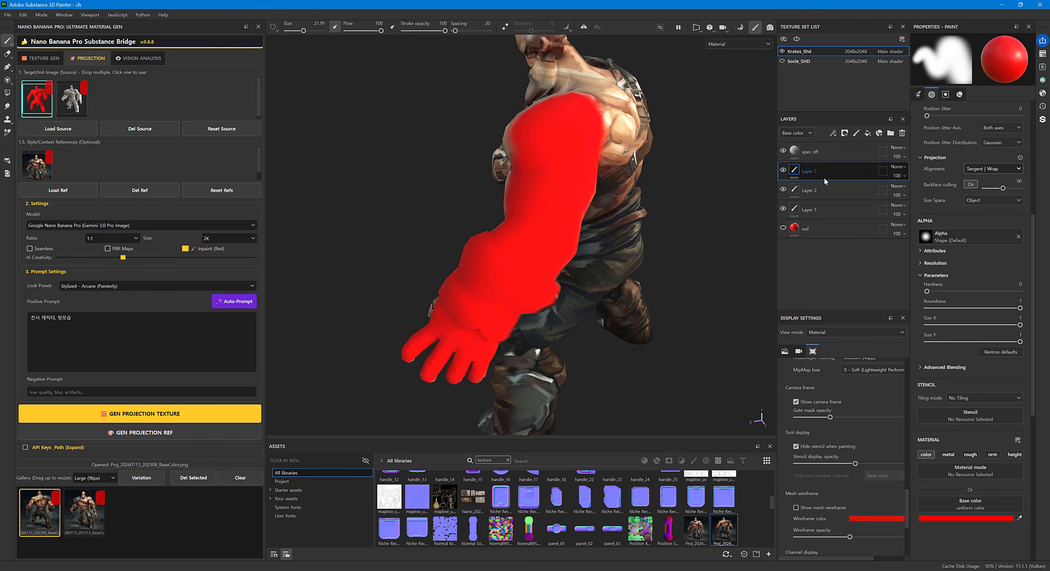
- Switch to the Projection tool, remove its base color texture and lower the stencil display opacity to nearly zero
click(8, 80)
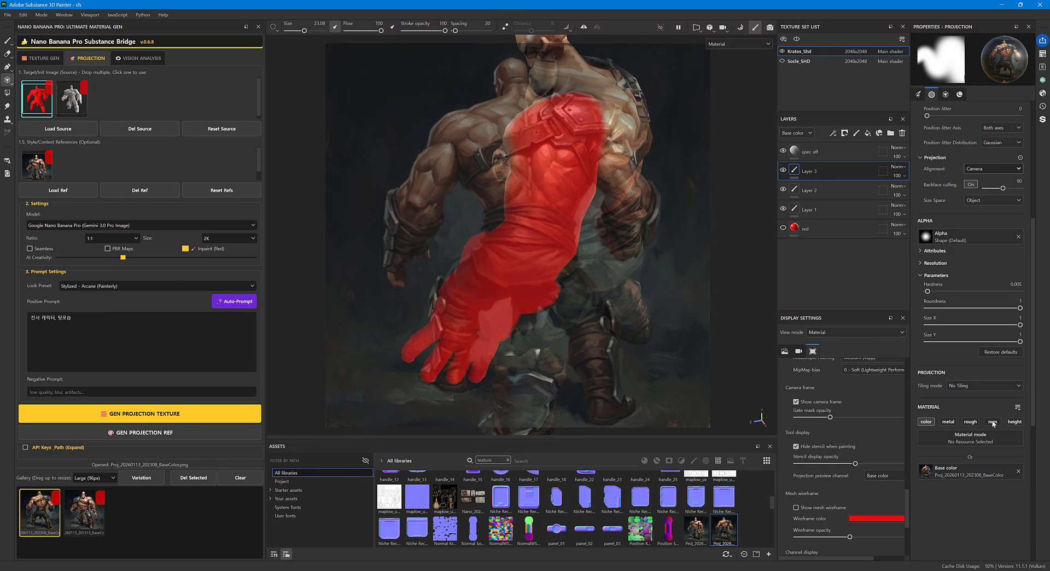
click(1018, 471)
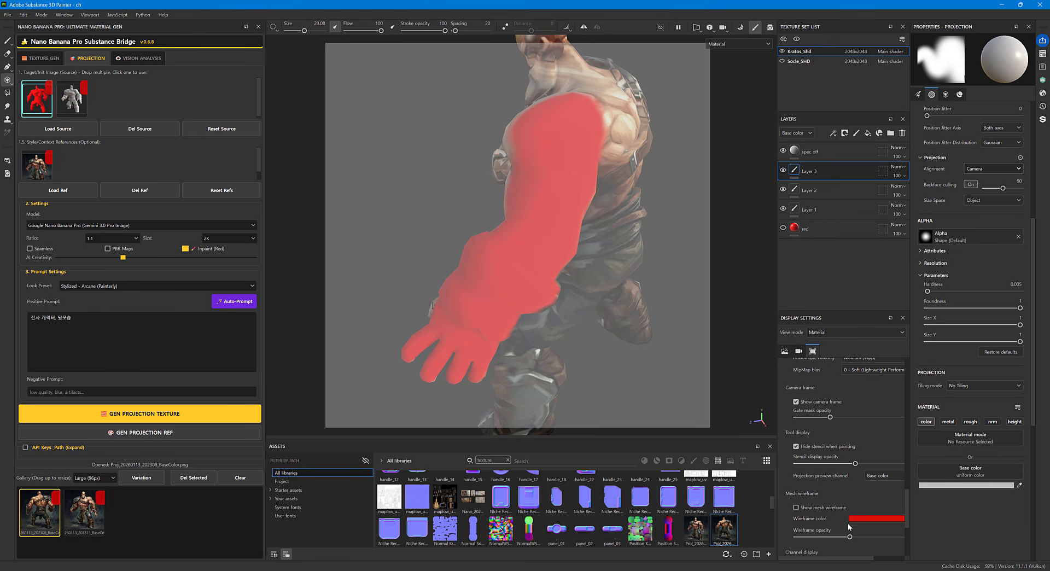
drag(853, 465, 815, 465)
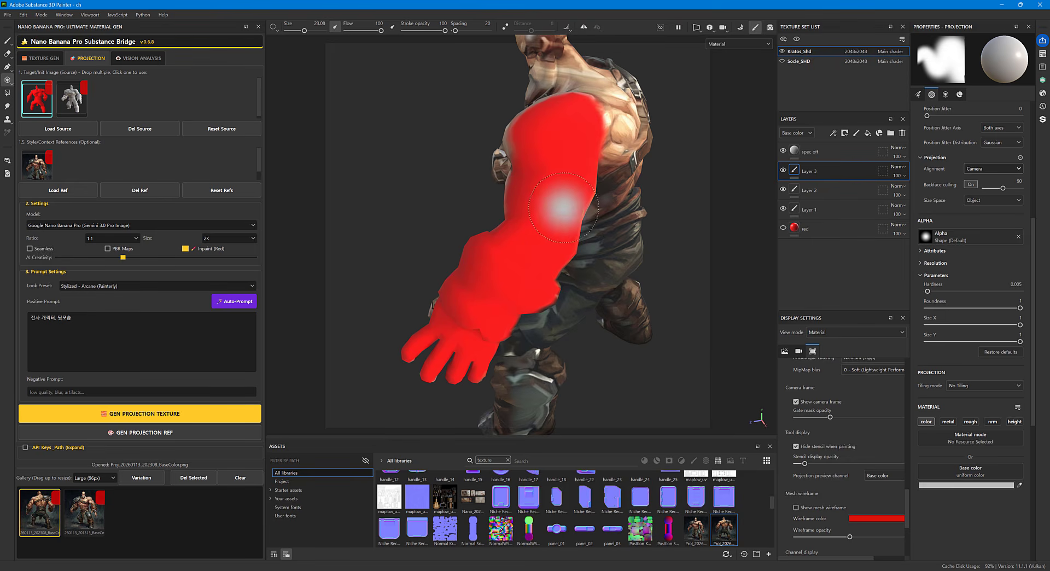
- Frame the red arm inside the square projection area and take a Snagit screenshot of exactly that area
alt+right_drag(508, 280, 591, 270)
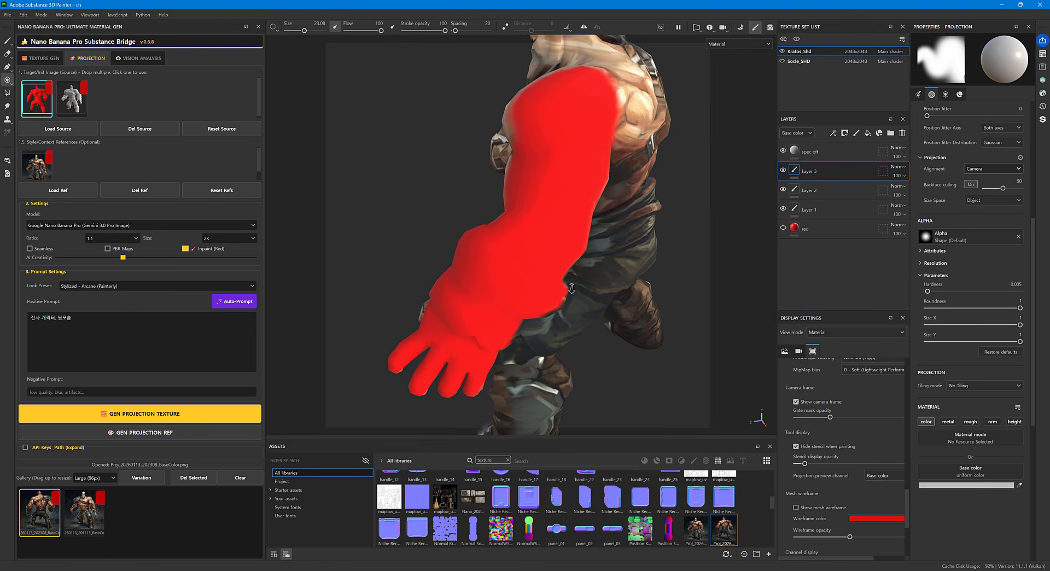
alt+middle_drag(592, 272, 588, 300)
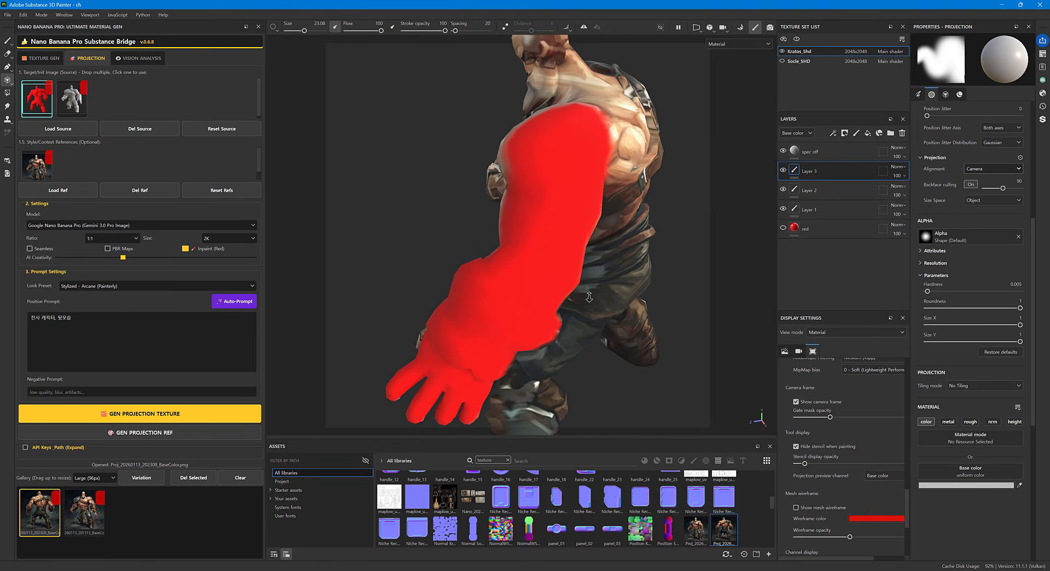
alt+right_drag(588, 301, 582, 287)
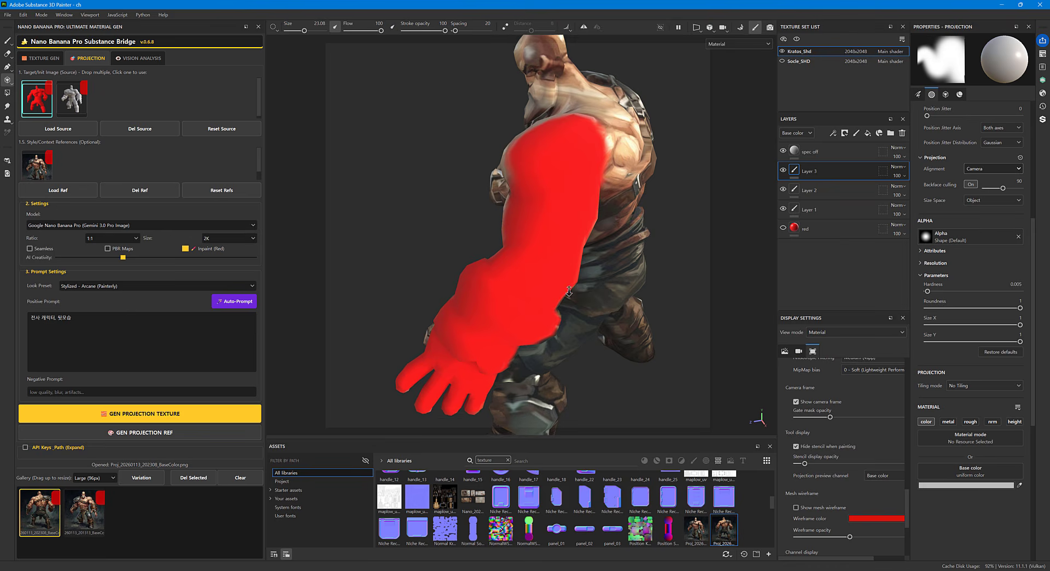
alt+middle_drag(583, 287, 578, 299)
alt+right_drag(578, 299, 569, 295)
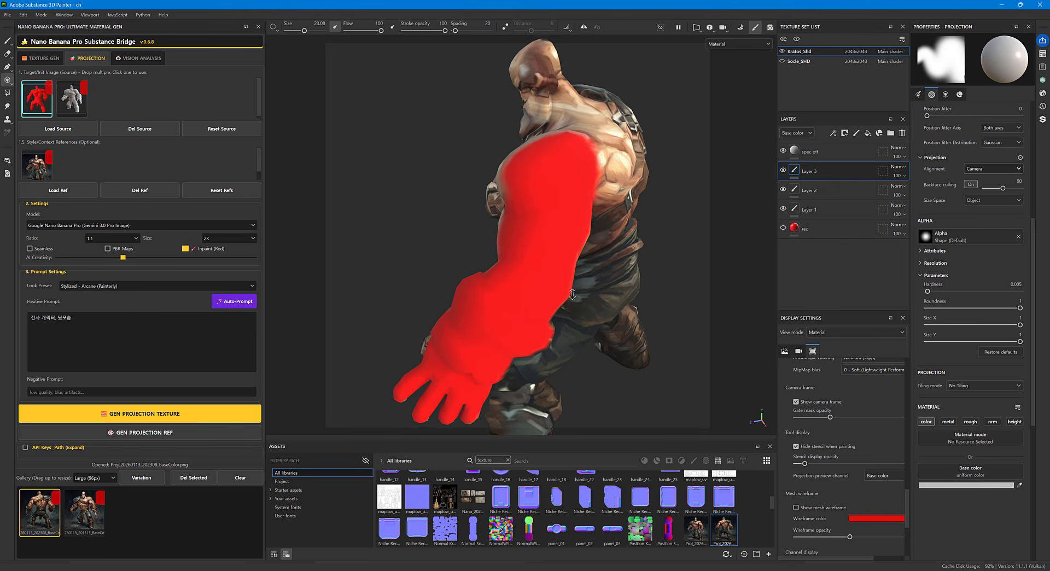
alt+middle_drag(569, 292, 571, 284)
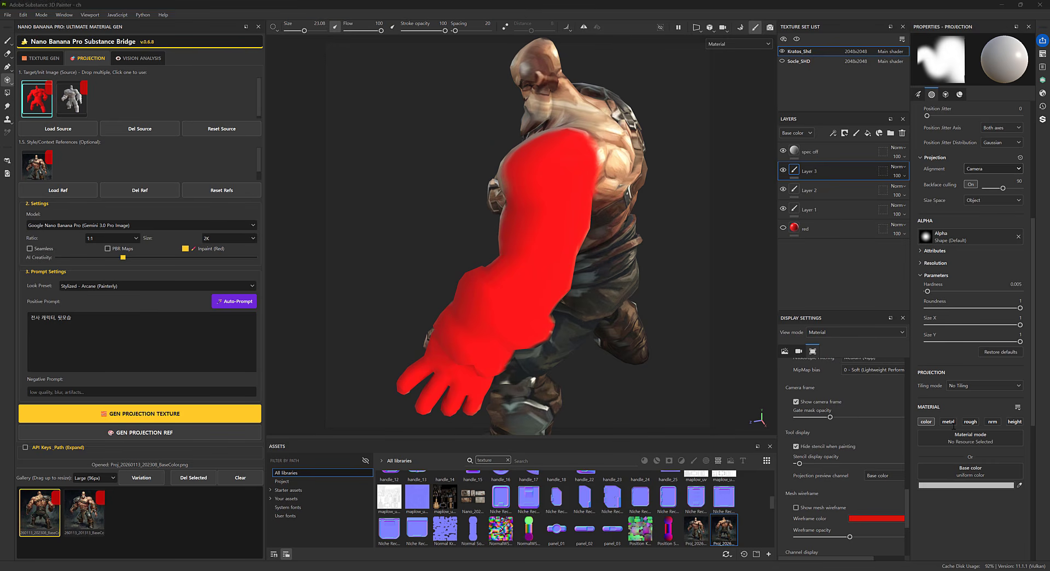
key(Print)
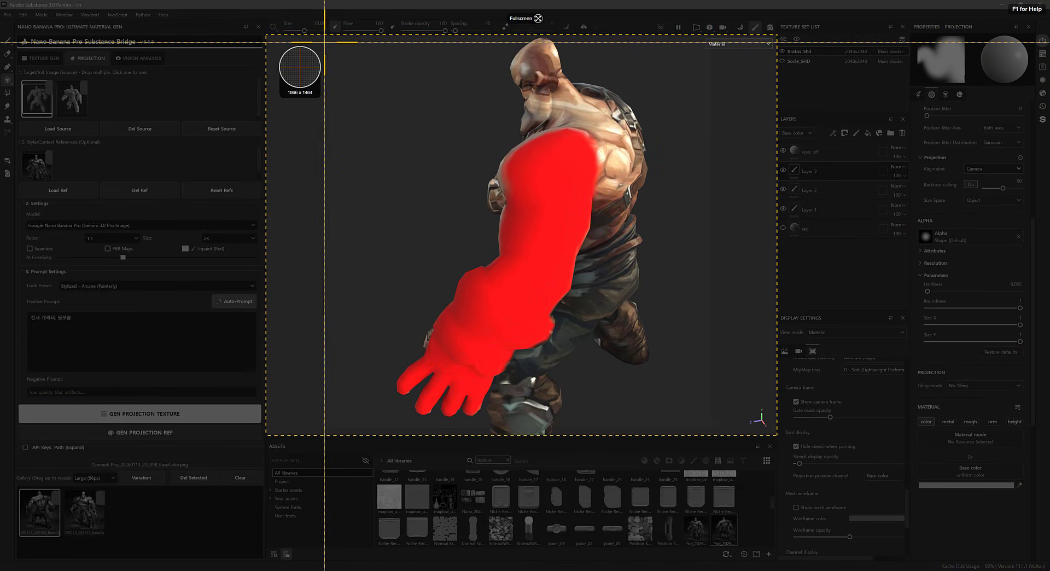
drag(324, 42, 711, 427)
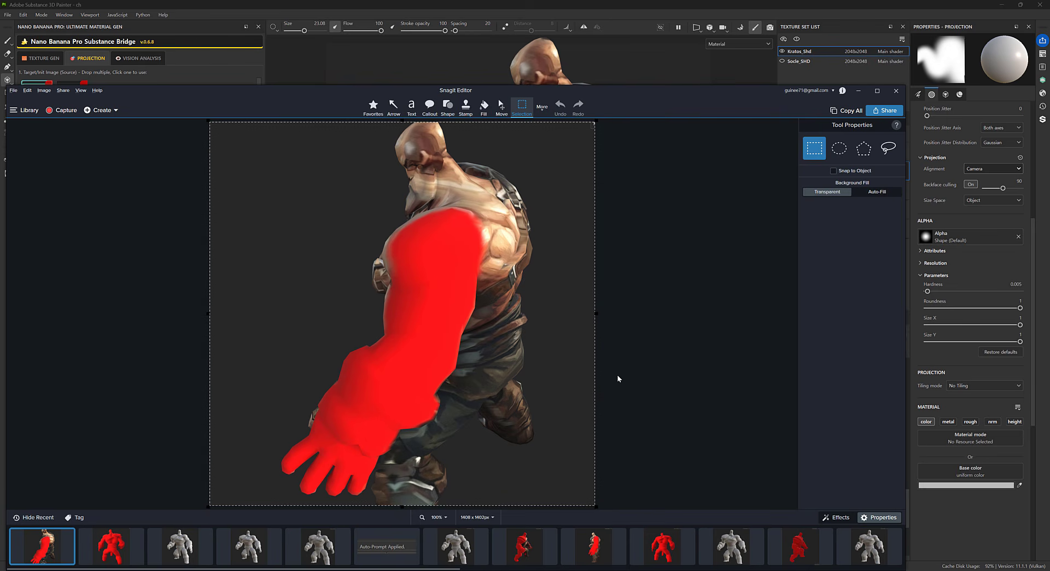
- Paste the captured arm view into the plugin's target/init source images and select it as the source
click(183, 74)
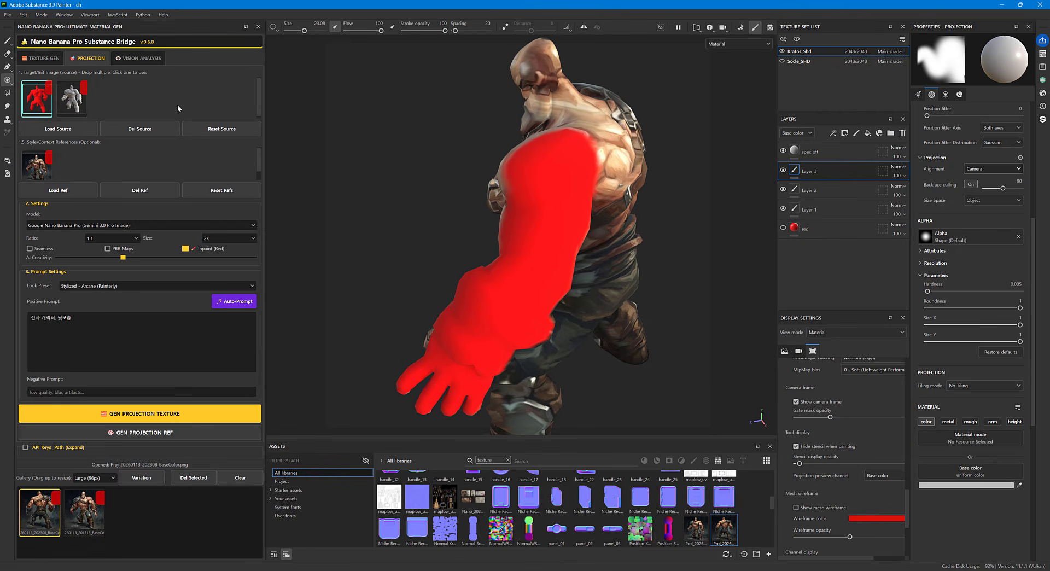
key(ctrl+v)
click(34, 110)
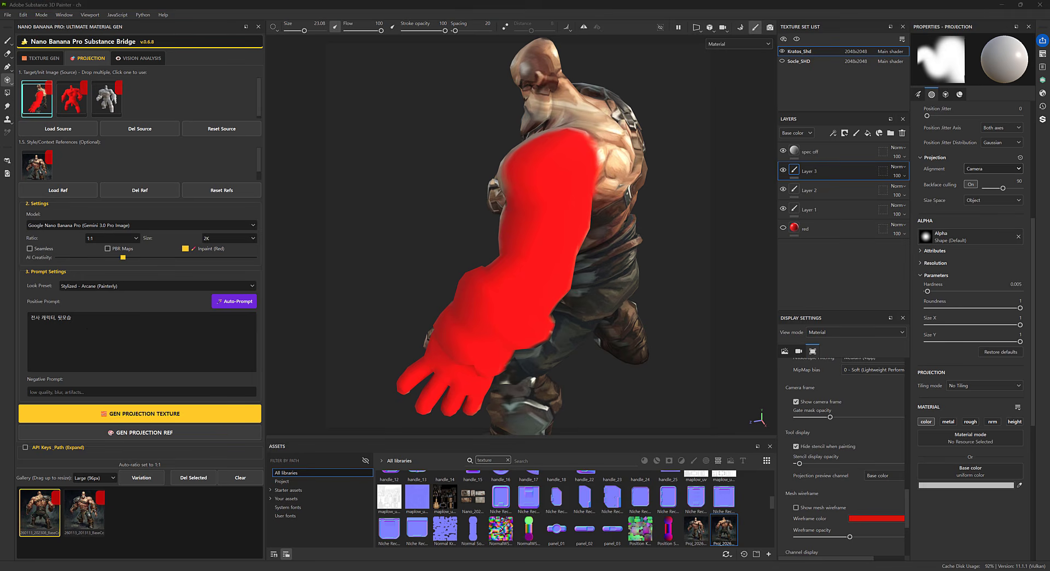
drag(0, 269, 609, 224)
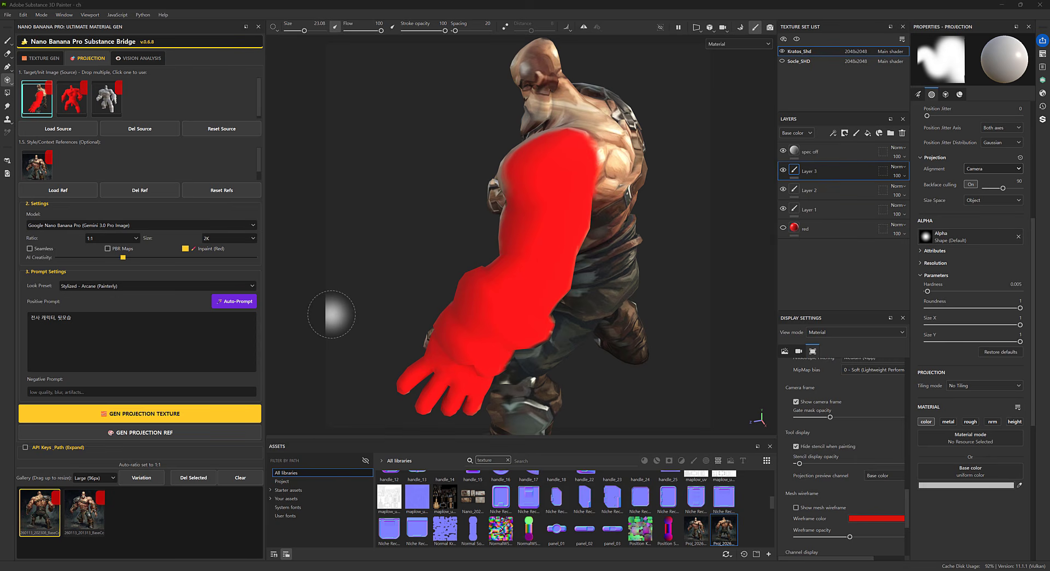
- Rewrite the positive prompt as "전사 캐릭터, 레퍼런스 이미지를 참고" and add the generated back-view image to the style references
click(85, 327)
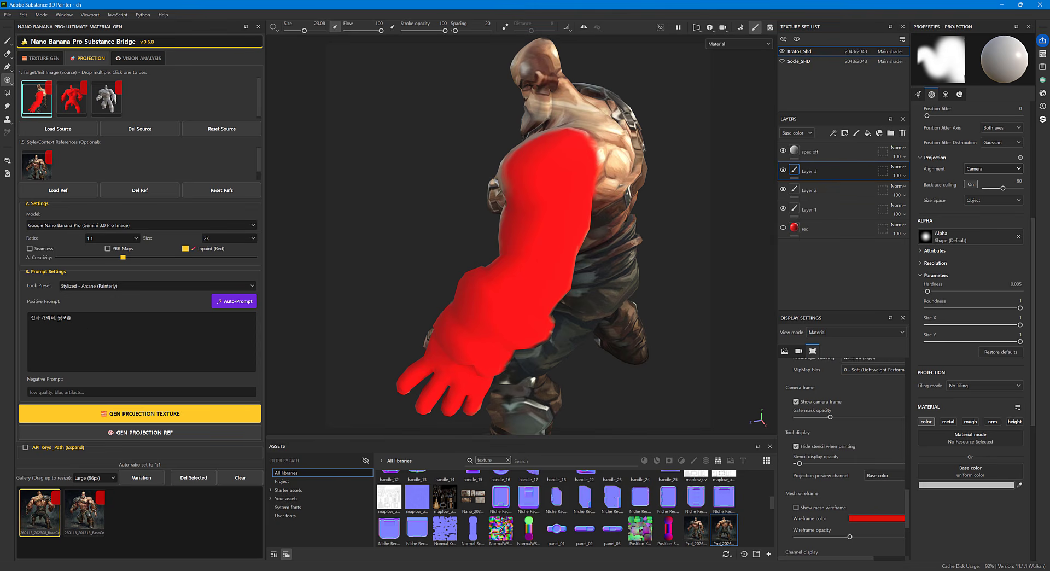
double_click(111, 319)
click(95, 331)
key(BackSpace)
text(레퍼런스 이미지를 참고)
drag(42, 498, 100, 171)
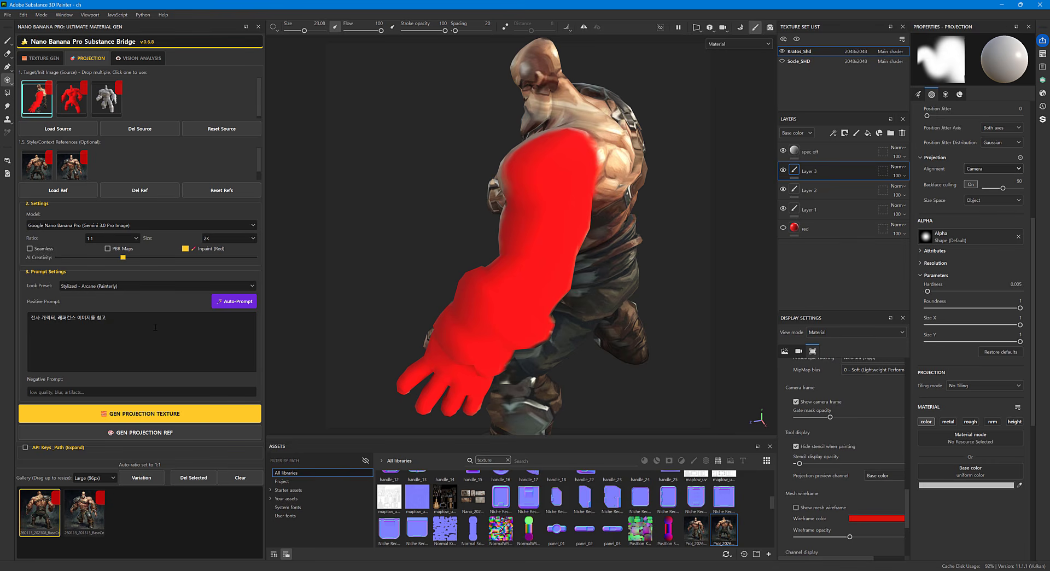
- Complete the positive prompt with "해서 캐릭터의 사이드 뷰를 생성해줘." and generate the projection texture
text(해서 캐릭터의)
text( 사이즈)
text(드 뷰)
text(를 생성해줘)
text(.)
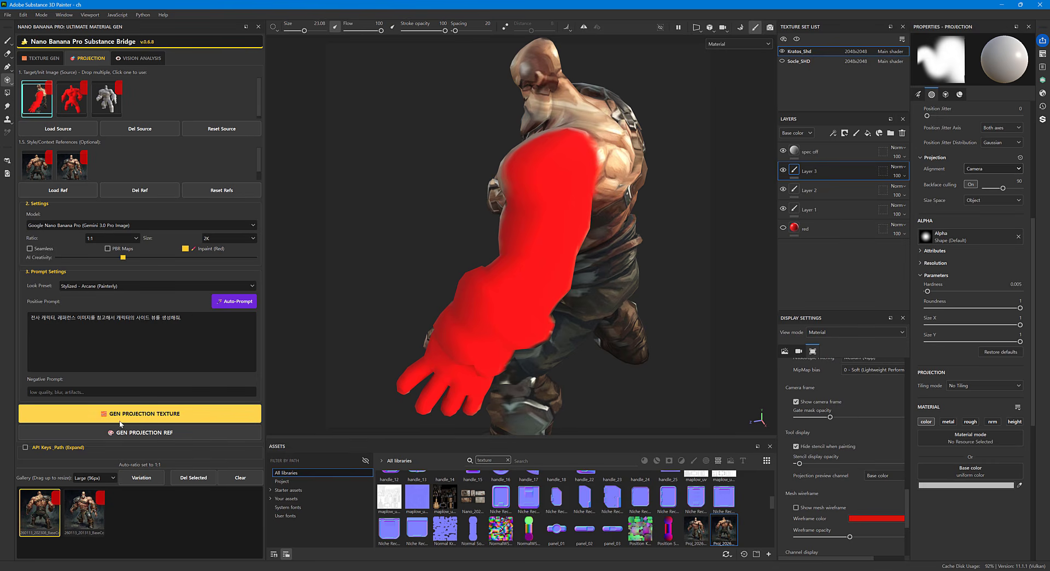
click(127, 417)
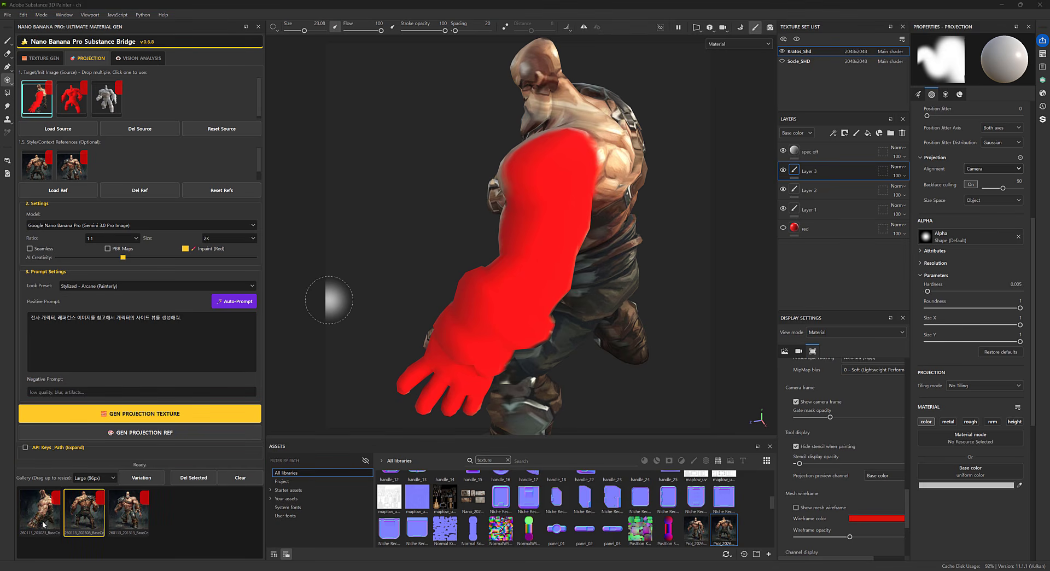
- Open the newest generated side-view image in the viewer, inspect it at different zoom levels and close it
double_click(42, 520)
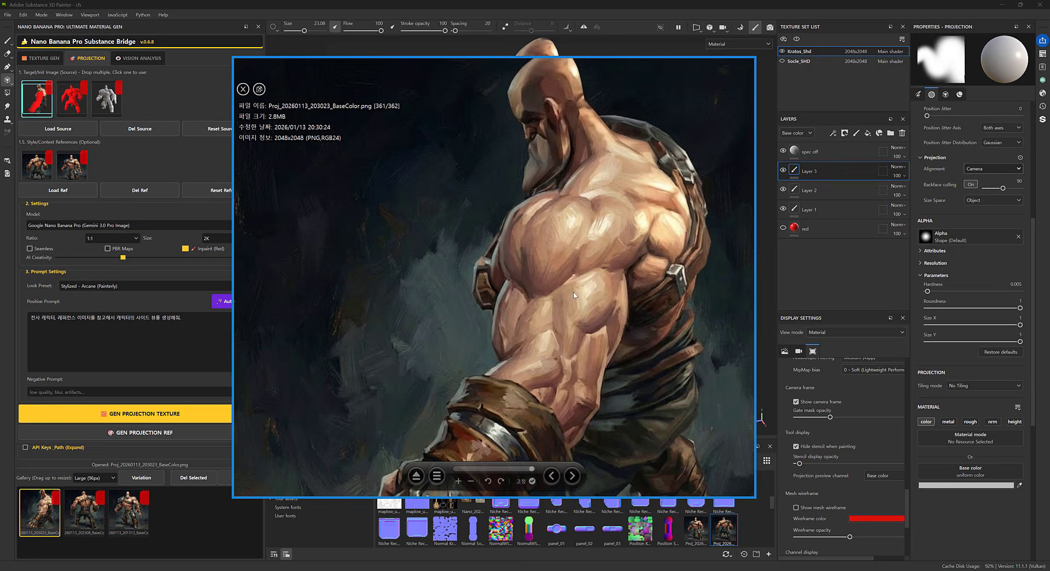
scroll(573, 293, up, 1)
scroll(570, 297, down, 2)
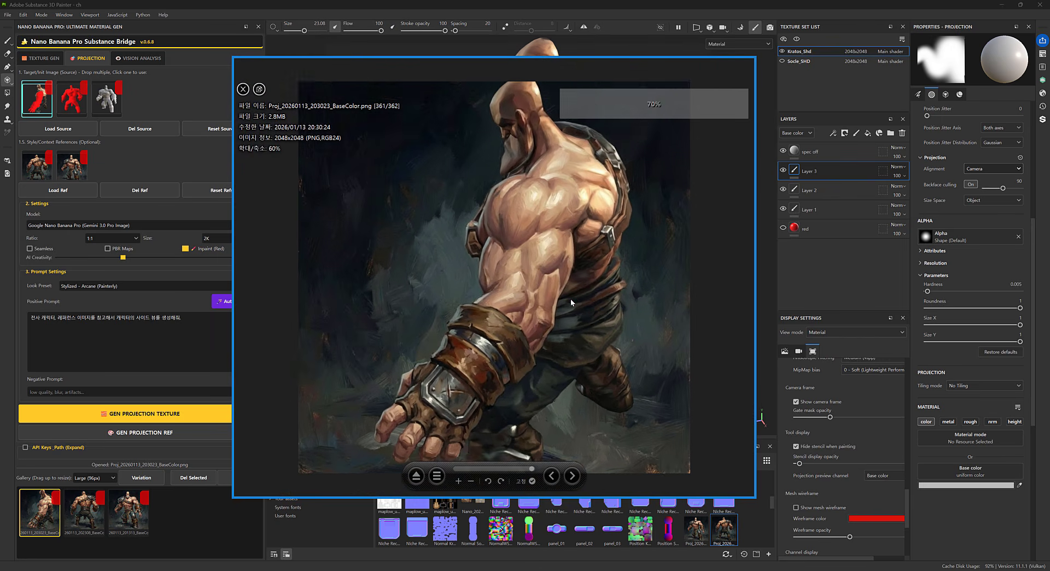
scroll(570, 297, down, 1)
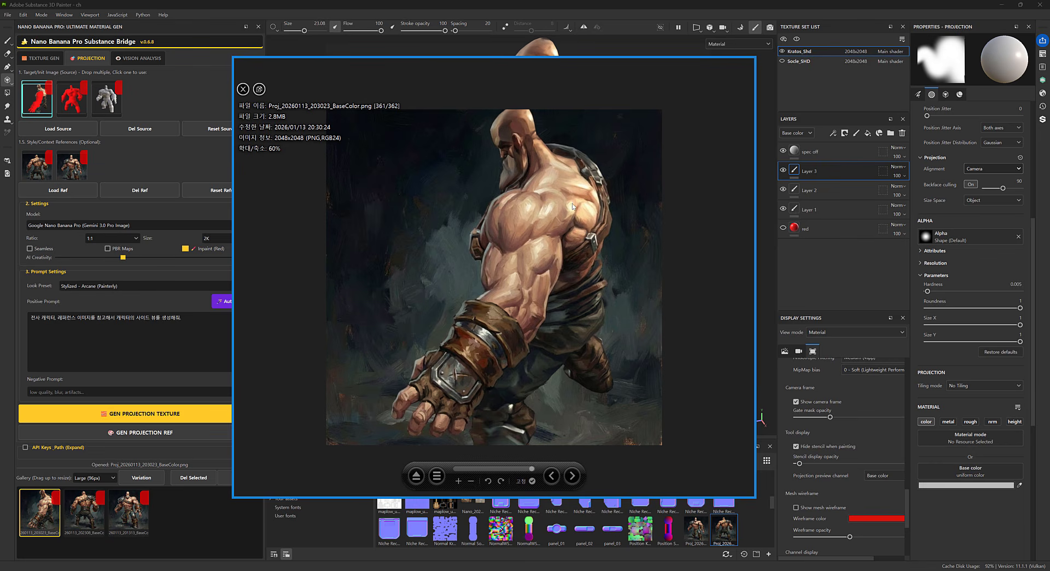
mouse_move(716, 83)
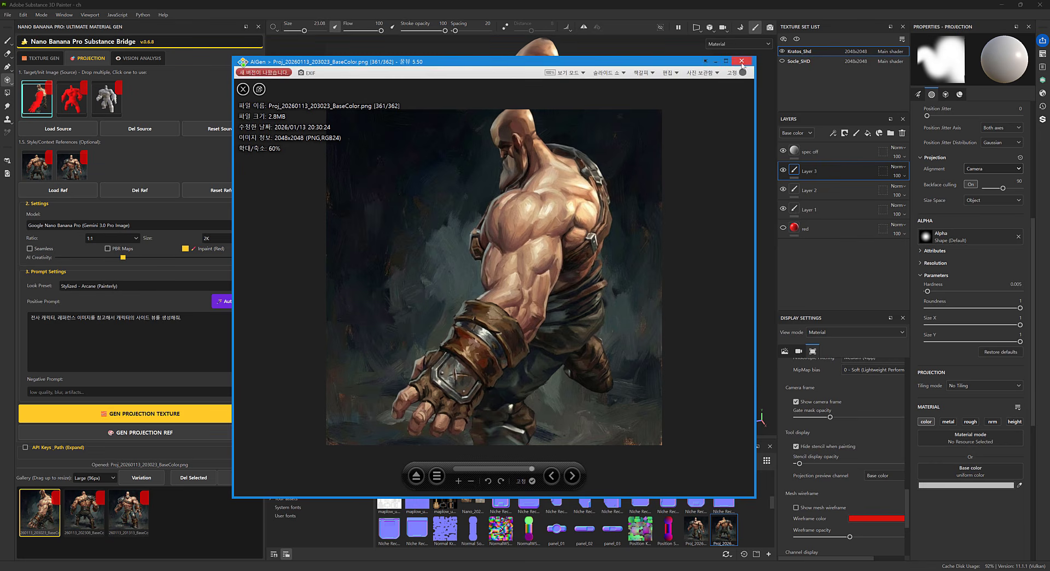
click(742, 60)
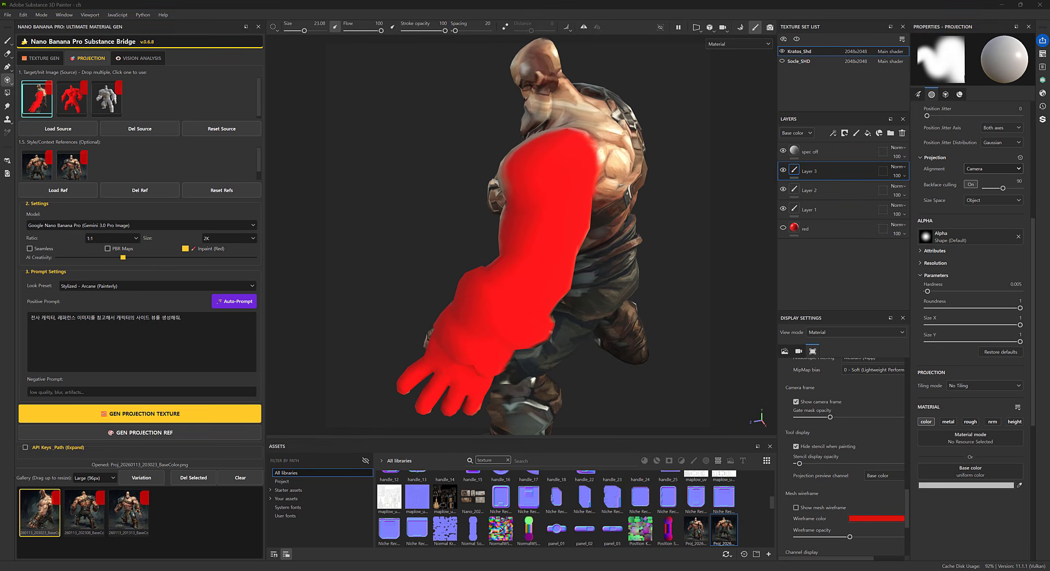
- Place the side-view image beside the front and back views on the floating reference board
right_drag(0, 258, 517, 252)
drag(518, 251, 499, 210)
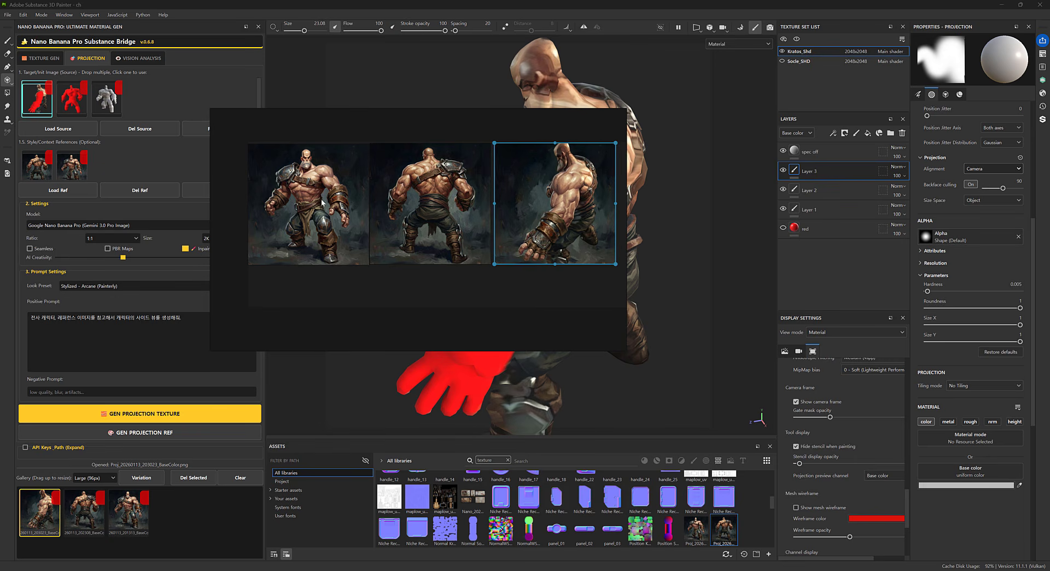
- Enlarge the floating reference board, align the side-view image flush with the back view, and move the board off the workspace
scroll(396, 211, up, 3)
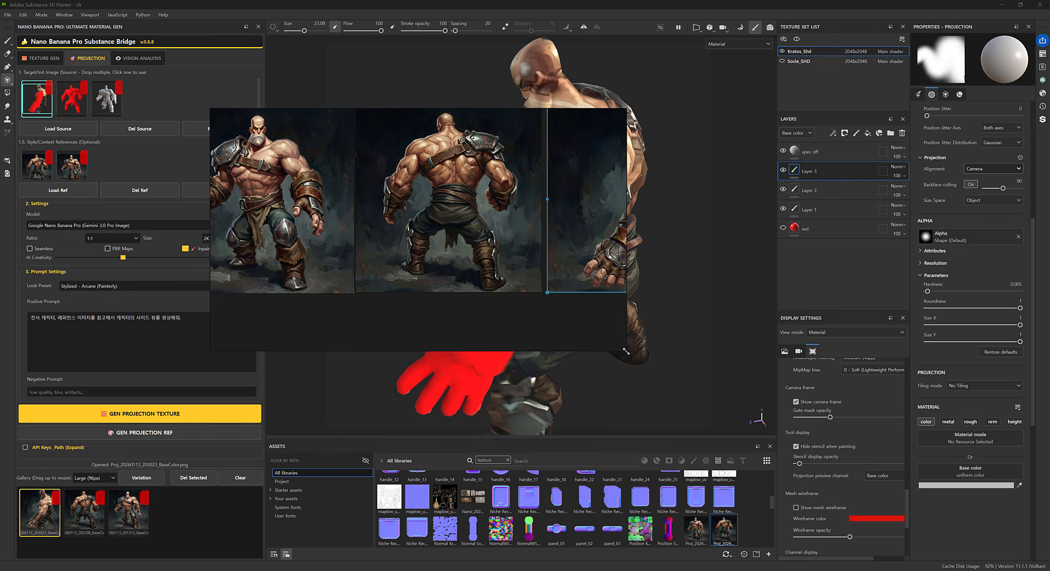
drag(626, 351, 919, 438)
middle_drag(629, 332, 711, 385)
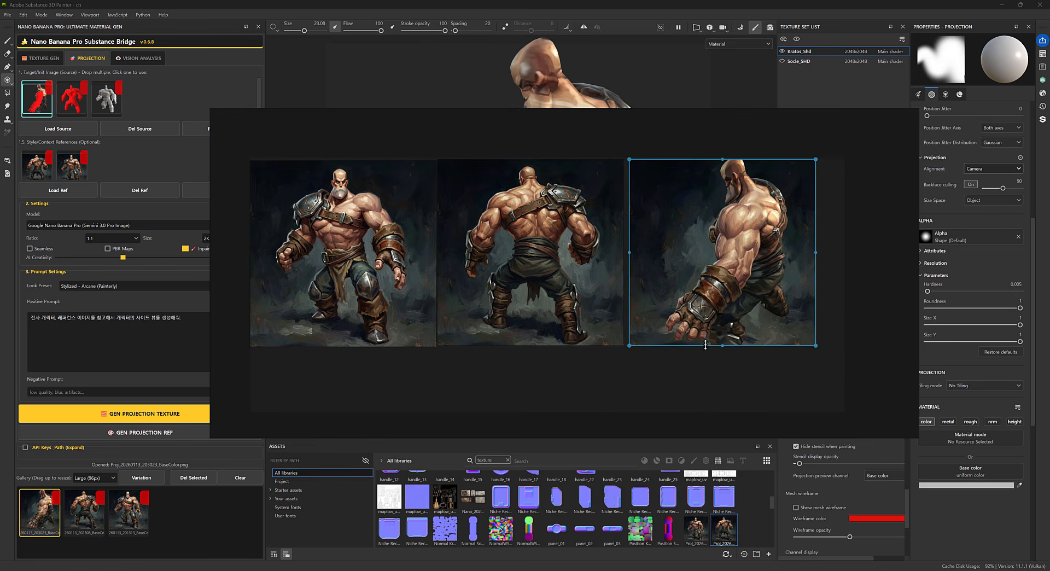
drag(648, 289, 644, 288)
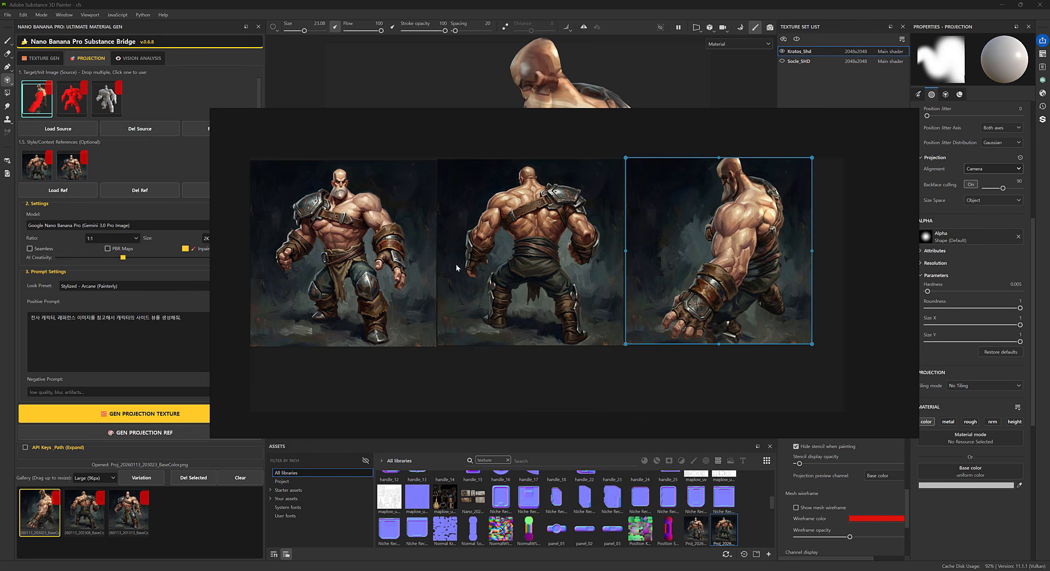
right_drag(744, 274, 0, 285)
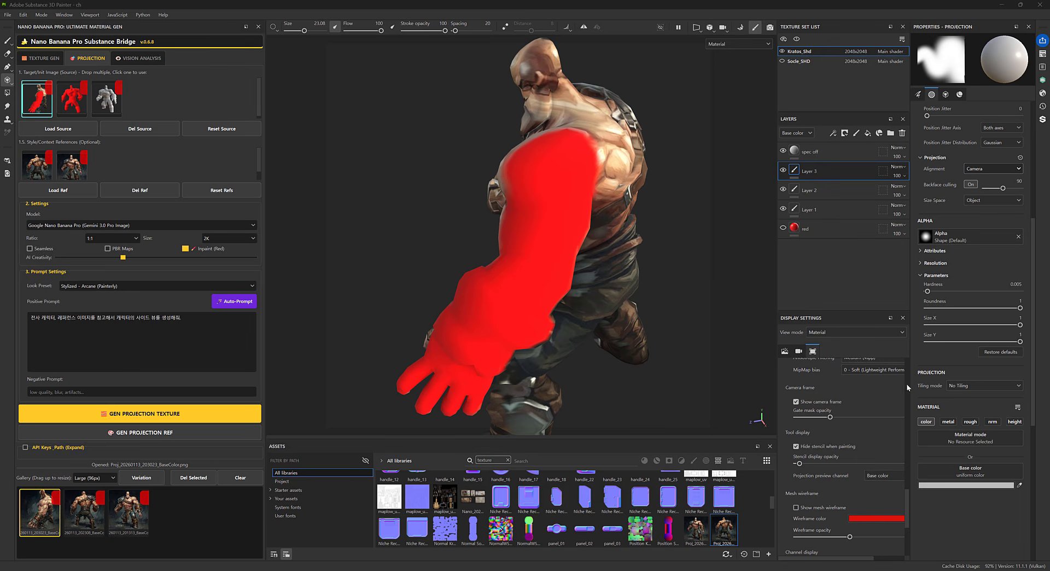
- Import Proj_20260113_203023_BaseColor.png into the project and assign it as the projection brush's base color
drag(45, 512, 1041, 497)
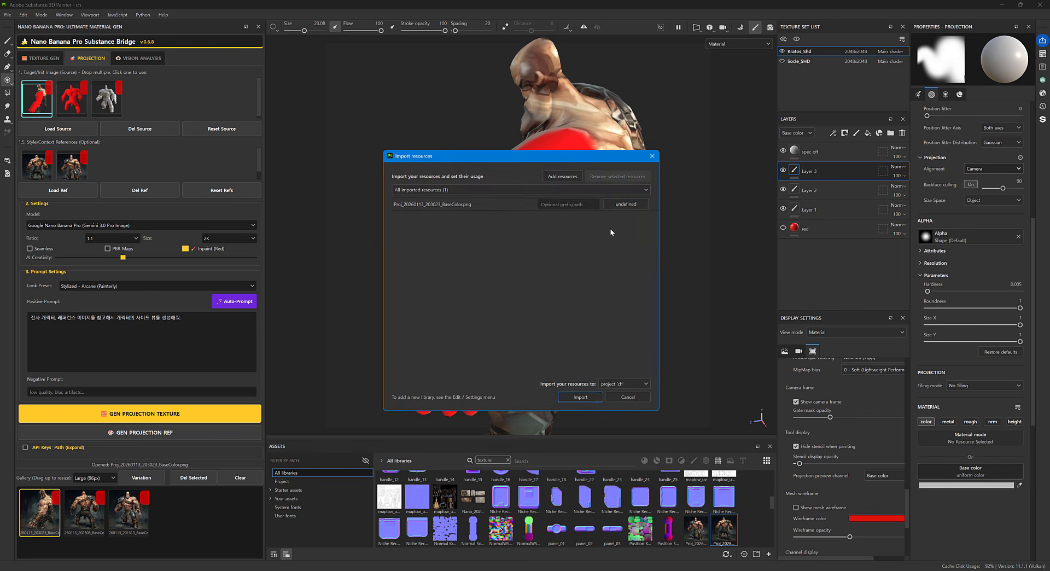
click(587, 397)
drag(445, 539, 968, 471)
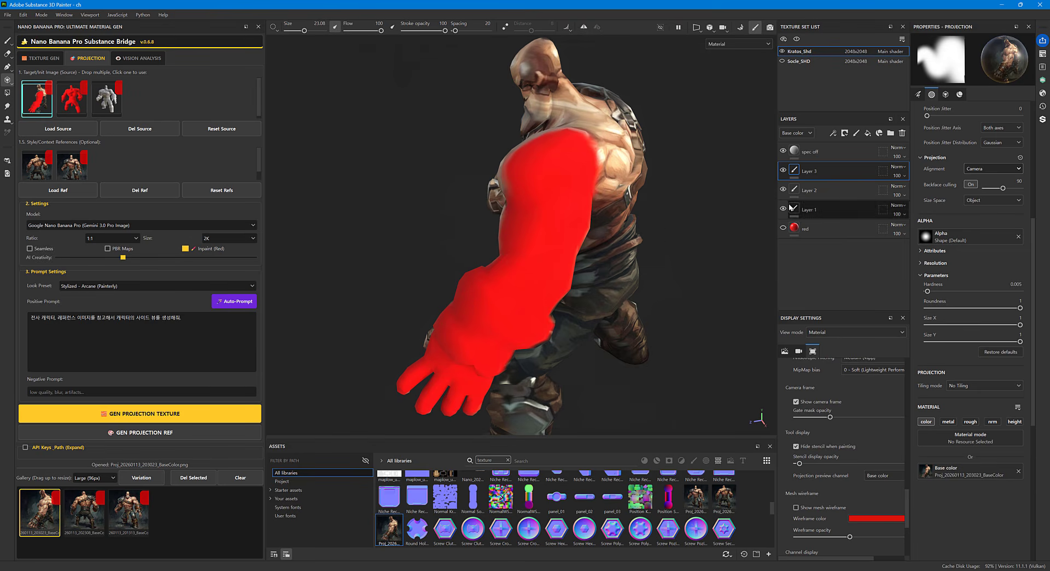
- Raise the stencil display opacity and shift the projected side-view image slightly to line up with the character
drag(799, 465, 838, 465)
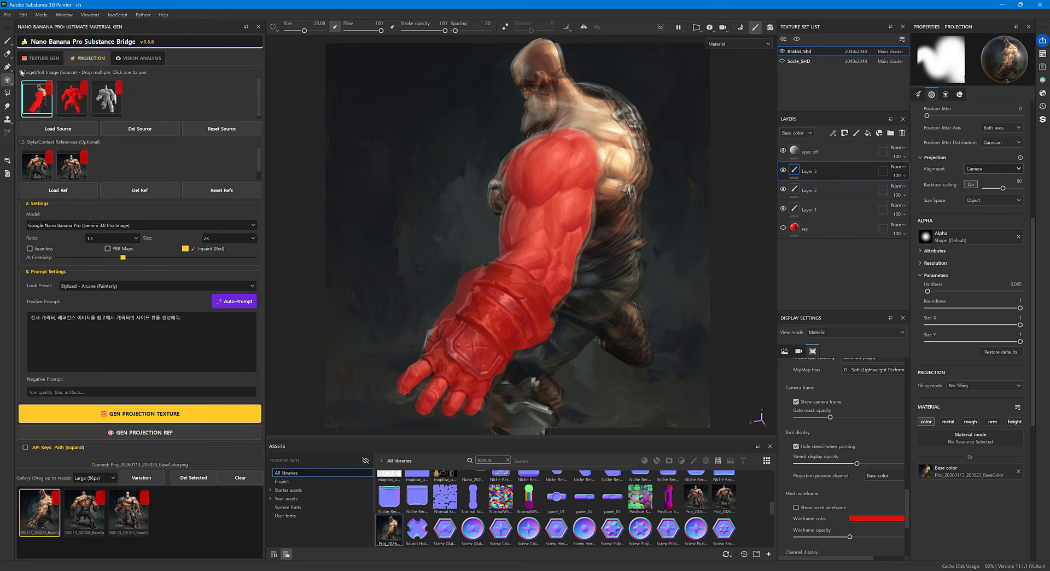
key(s)
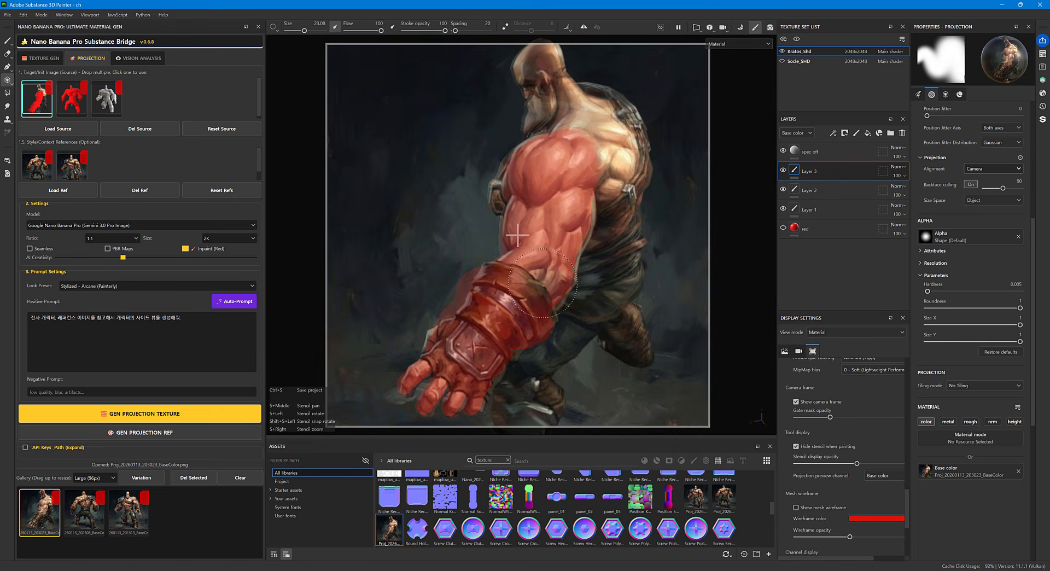
middle_drag(543, 278, 548, 276)
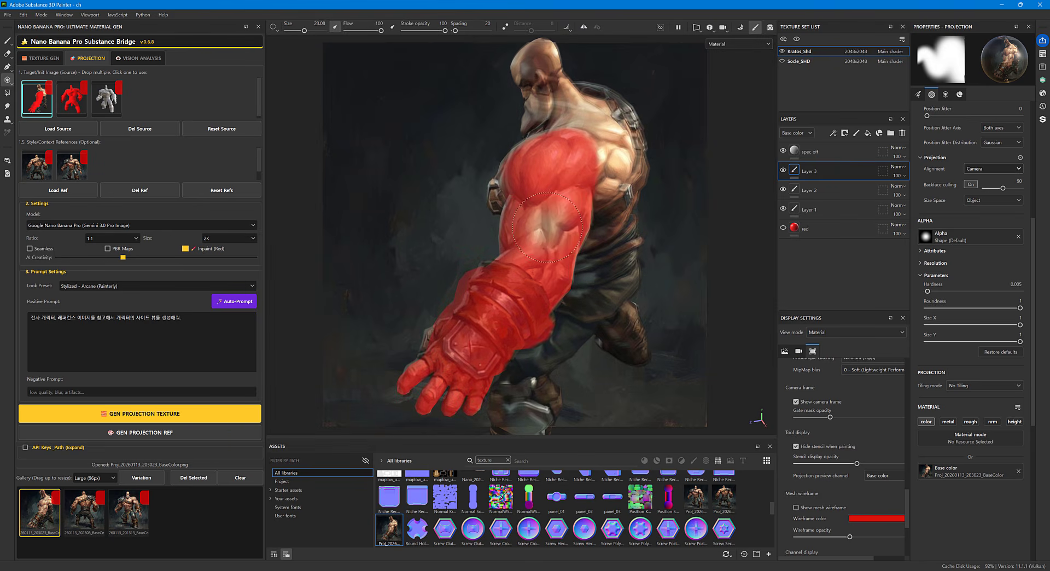
- Project the side-view texture onto the red upper arm and shoulder, reducing the brush size to 12.14
drag(539, 230, 565, 157)
ctrl+right_drag(565, 155, 539, 155)
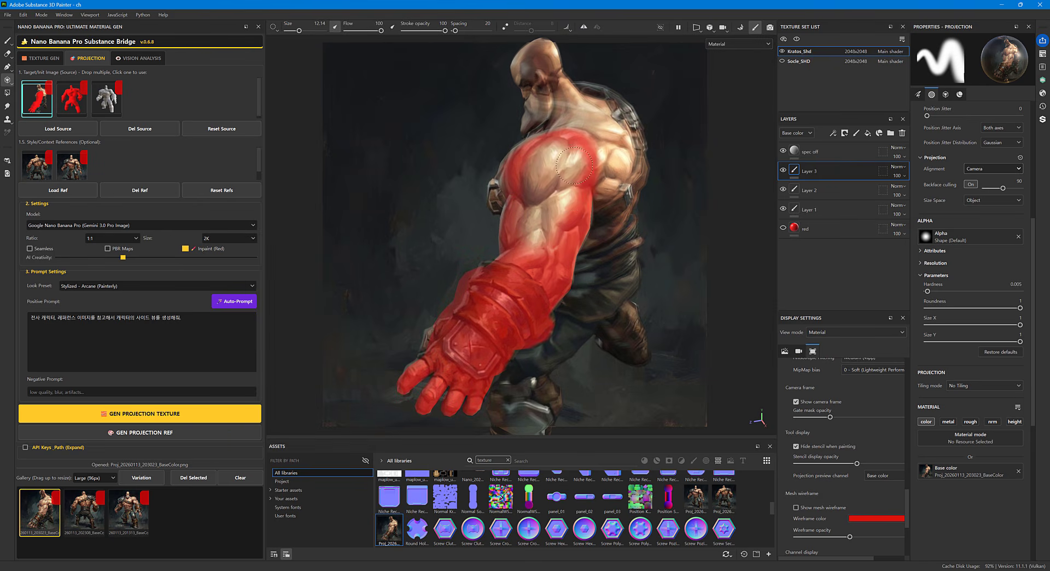
mouse_move(565, 151)
mouse_down()
mouse_move(583, 156)
mouse_move(589, 188)
mouse_move(560, 259)
mouse_move(528, 273)
mouse_move(510, 249)
mouse_move(524, 168)
mouse_up()
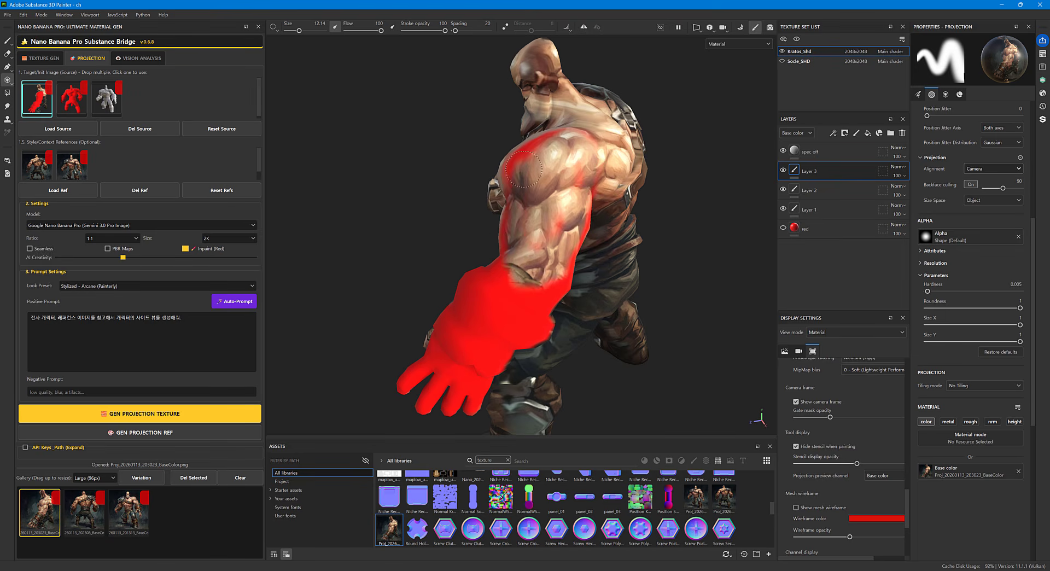
mouse_move(504, 247)
mouse_down()
mouse_move(503, 178)
mouse_move(542, 143)
mouse_up()
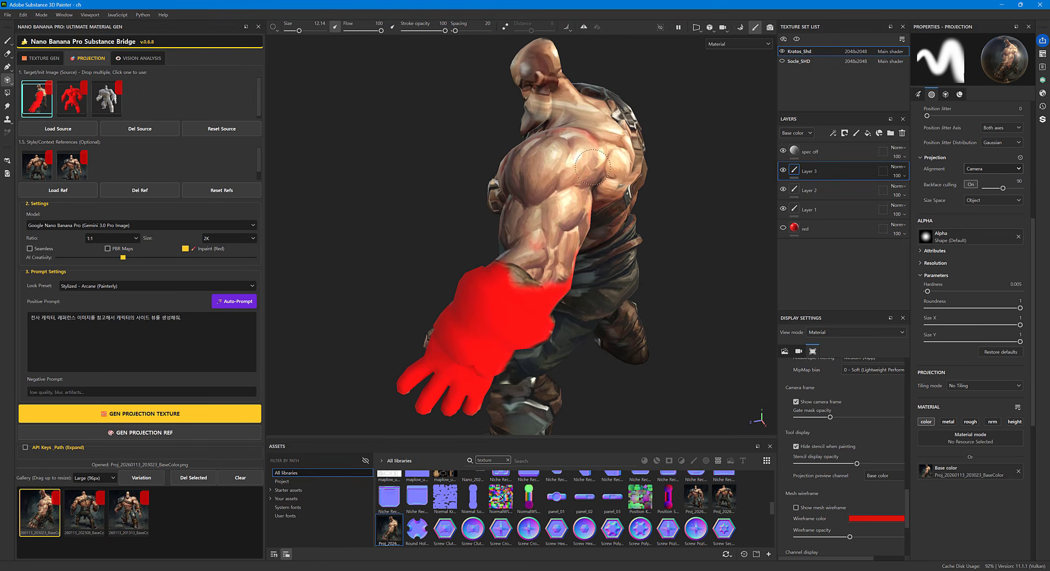
- Project the side-view texture over the remaining red areas of the elbow, forearm bracer, hand and fingers
drag(517, 298, 562, 274)
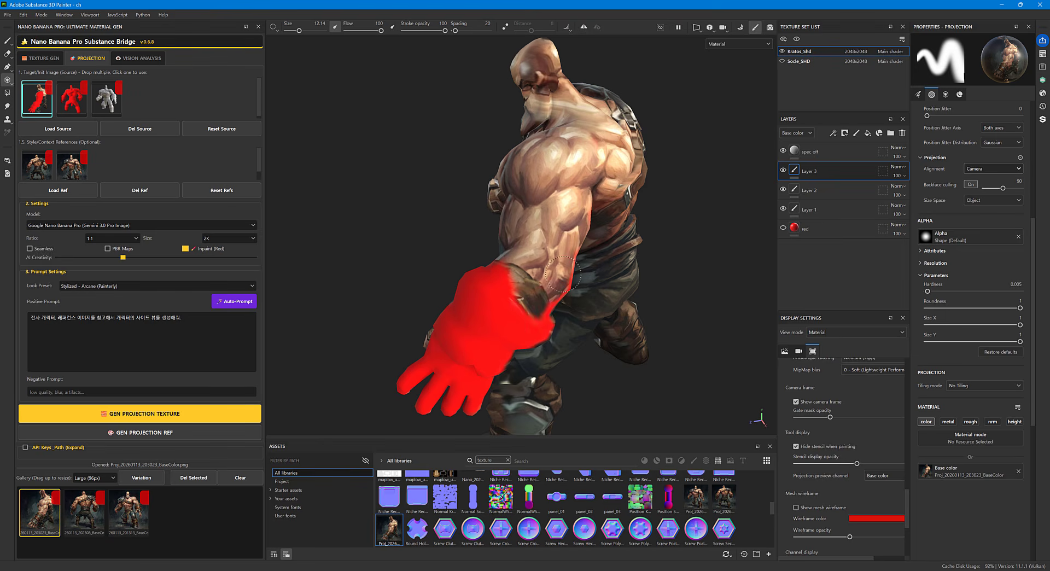
mouse_move(542, 324)
mouse_down()
mouse_move(516, 327)
mouse_move(493, 287)
mouse_move(518, 317)
mouse_up()
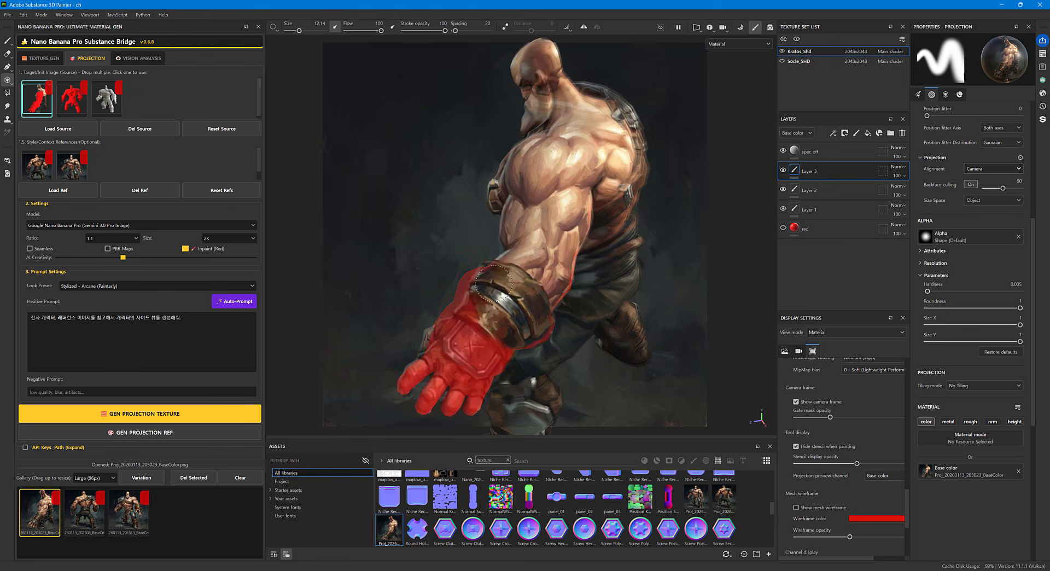
drag(485, 285, 476, 294)
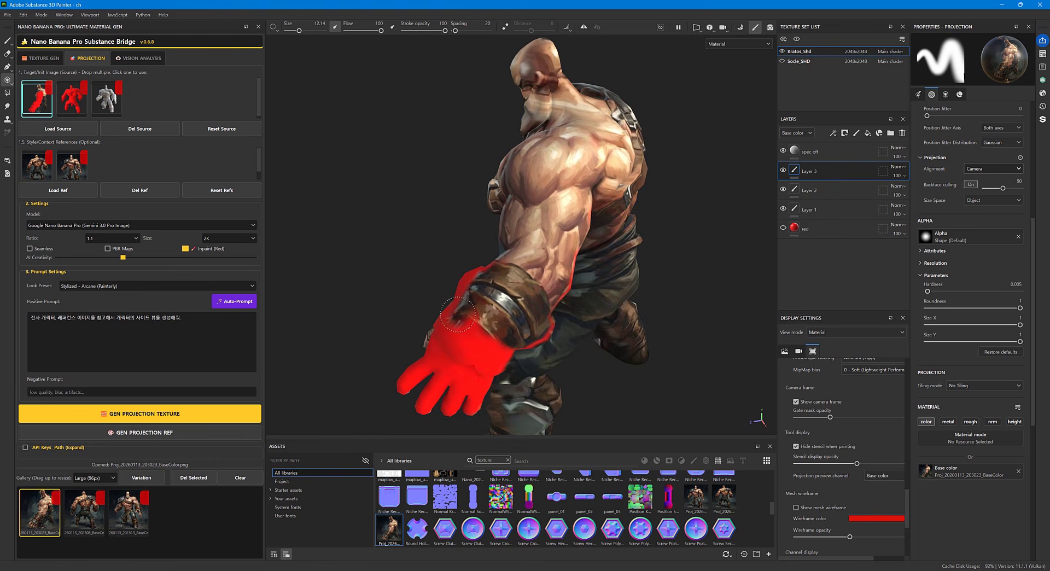
drag(439, 337, 471, 350)
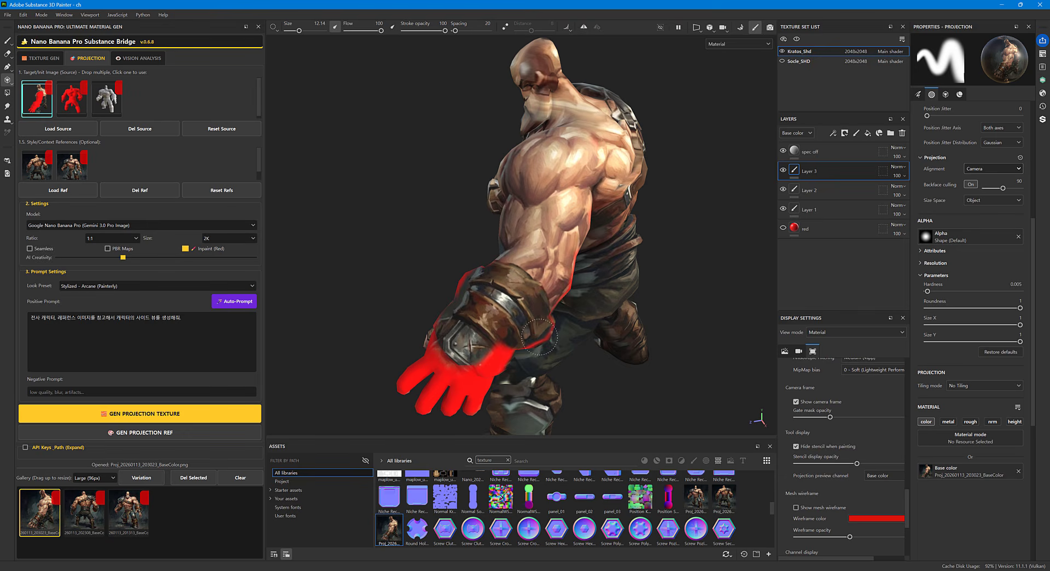
mouse_move(473, 355)
mouse_down()
mouse_move(490, 378)
mouse_move(465, 394)
mouse_move(424, 403)
mouse_move(401, 391)
mouse_up()
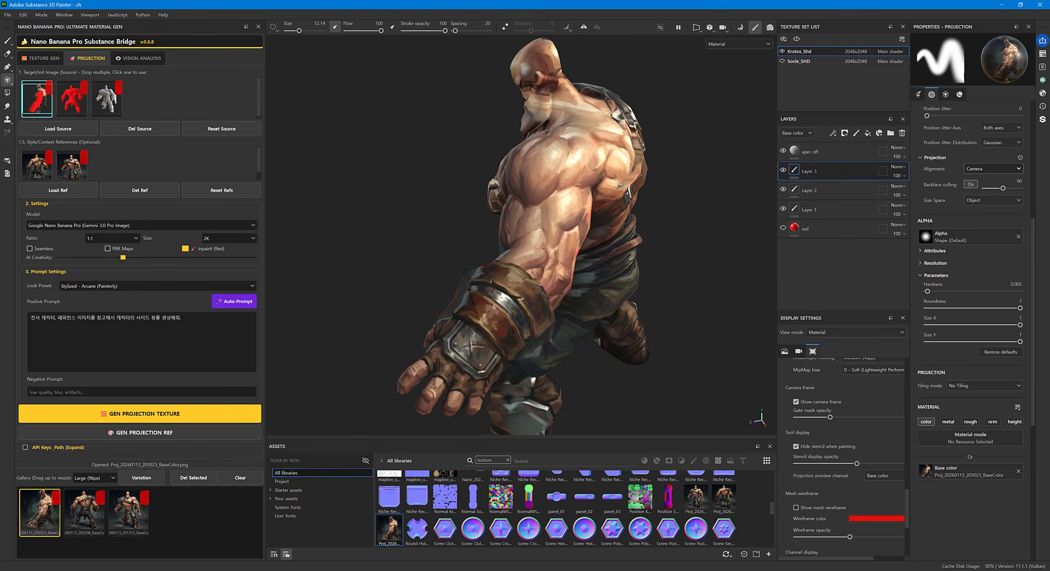
- Hide and show Layer 3 to compare the arm with and without the projection, and switch to the Paint tool
click(783, 171)
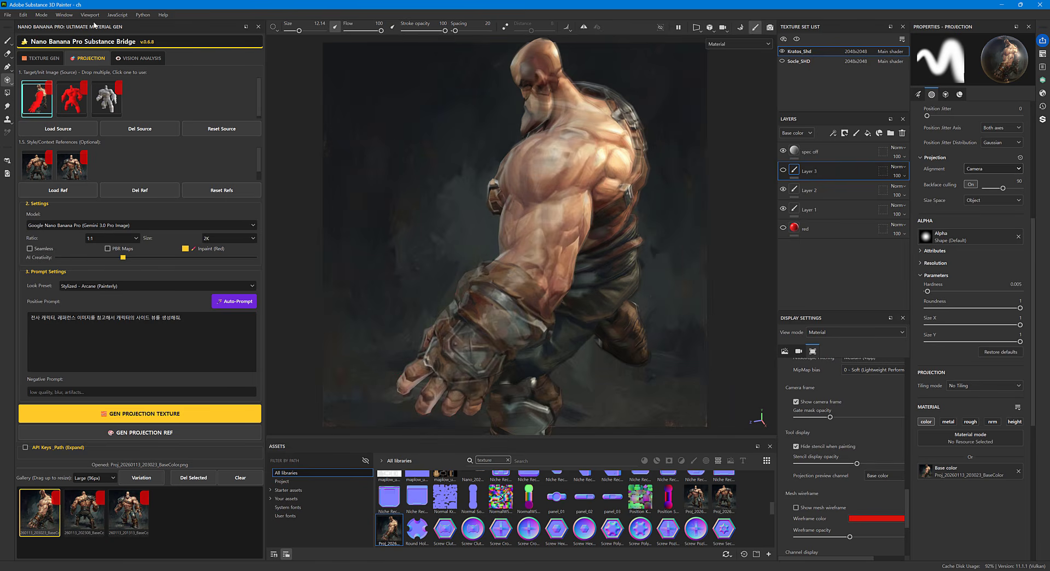
click(9, 41)
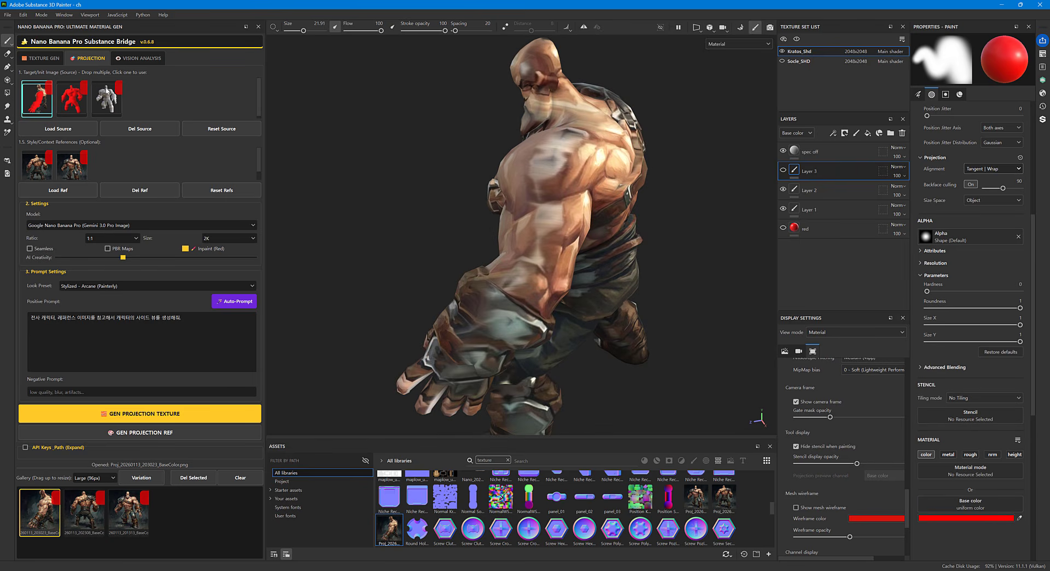
click(784, 171)
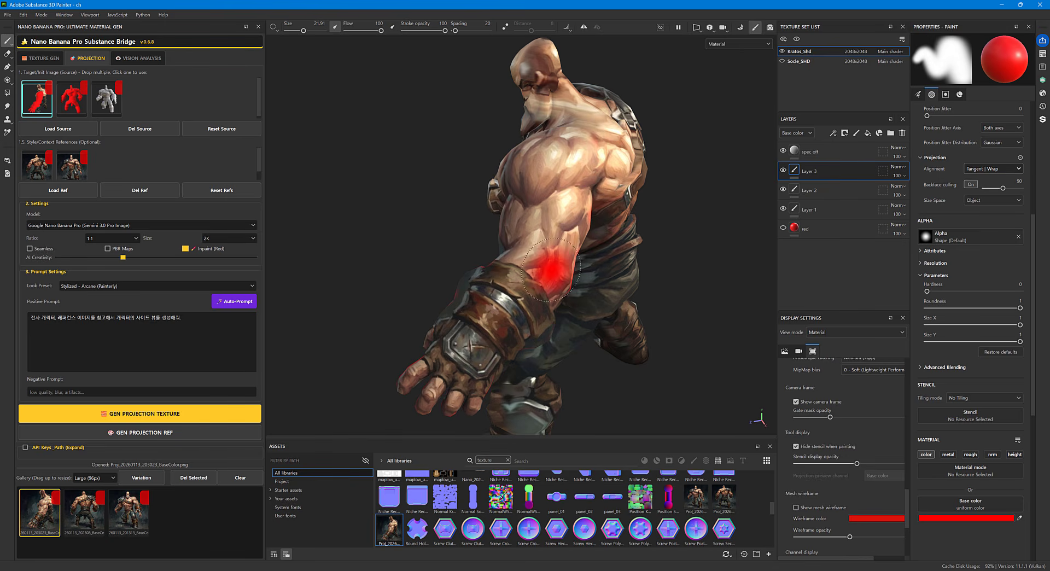
- Rotate the environment light slightly and add a new paint layer above Layer 3 for the shoulder-pad side
alt+drag(549, 269, 612, 272)
mouse_move(612, 272)
alt+middle_down()
mouse_move(557, 254)
mouse_move(507, 282)
mouse_move(518, 316)
alt+middle_up()
alt+drag(518, 316, 530, 289)
alt+middle_drag(530, 289, 505, 334)
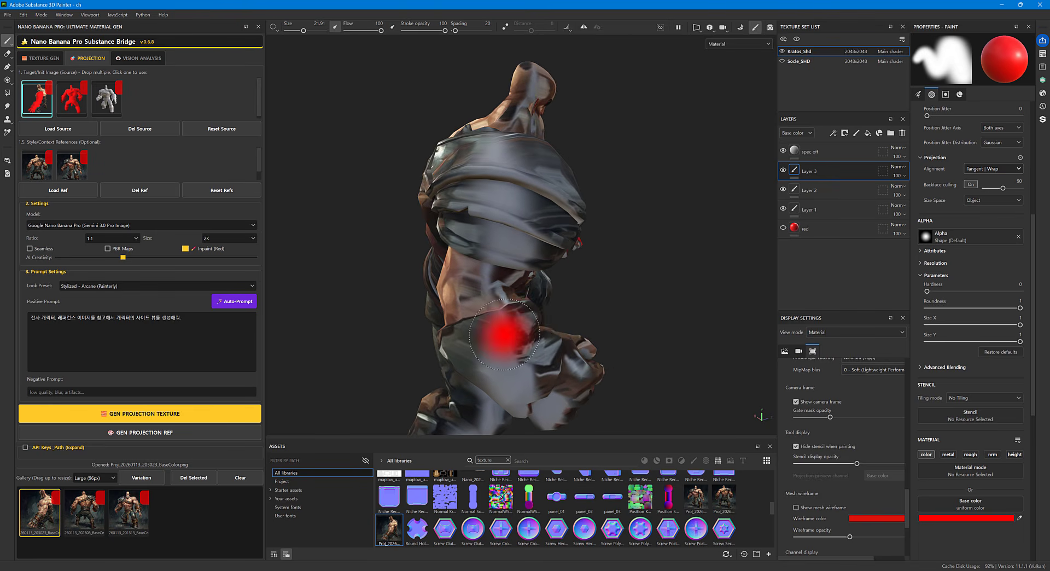
mouse_move(525, 321)
shift+right_down()
mouse_move(563, 321)
mouse_move(535, 320)
shift+right_up()
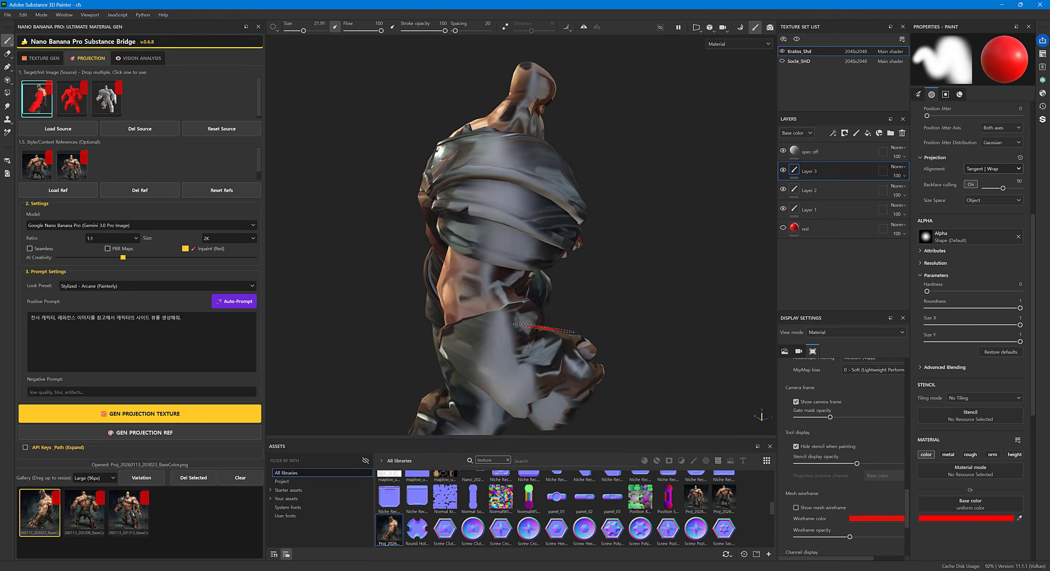
alt+middle_drag(544, 328, 576, 284)
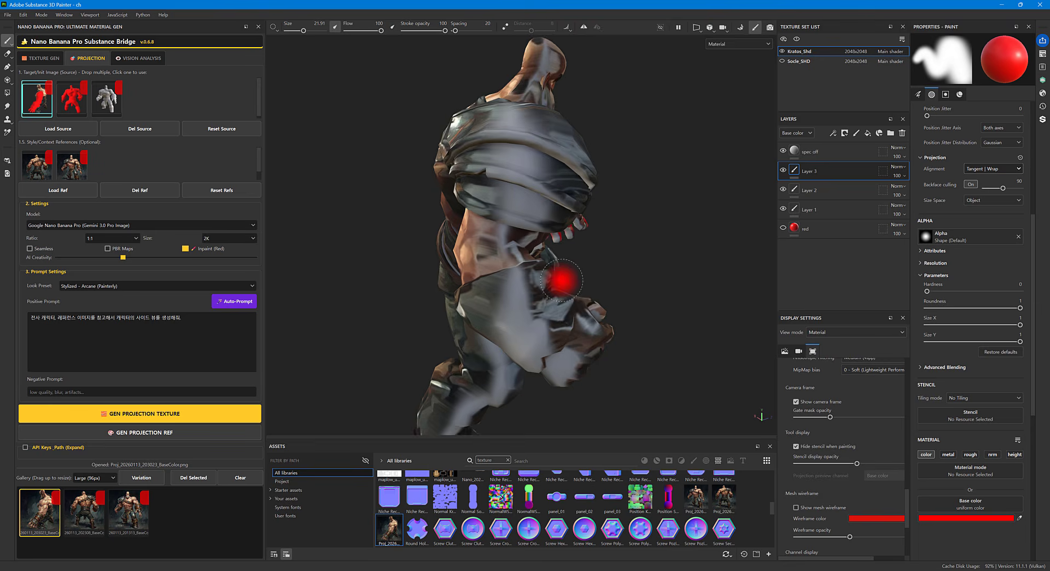
mouse_move(562, 280)
alt+mouse_down()
mouse_move(417, 290)
mouse_move(389, 208)
mouse_move(535, 288)
mouse_move(576, 285)
mouse_move(362, 283)
mouse_move(547, 263)
mouse_move(585, 273)
alt+mouse_up()
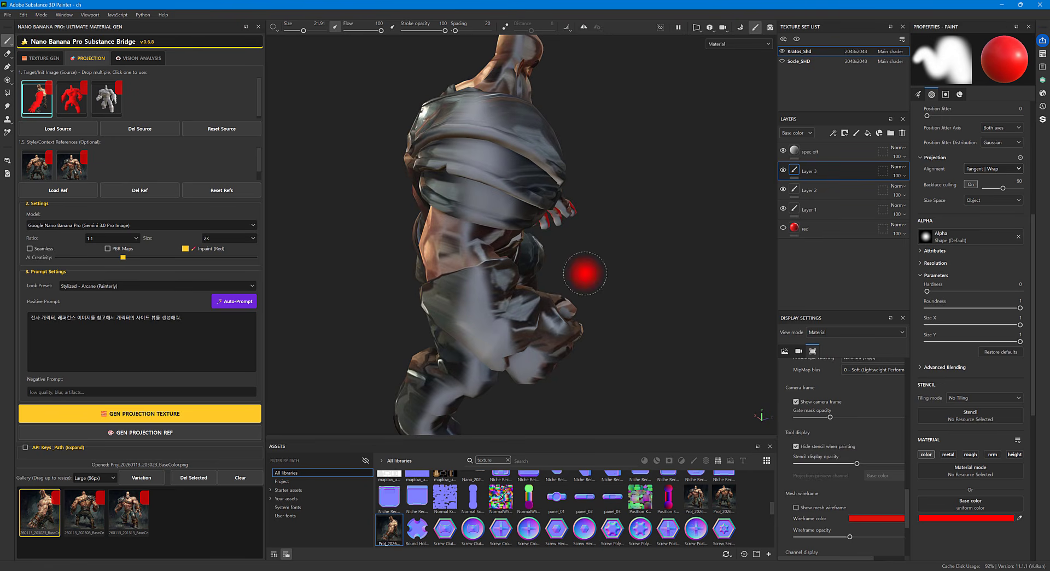
click(856, 133)
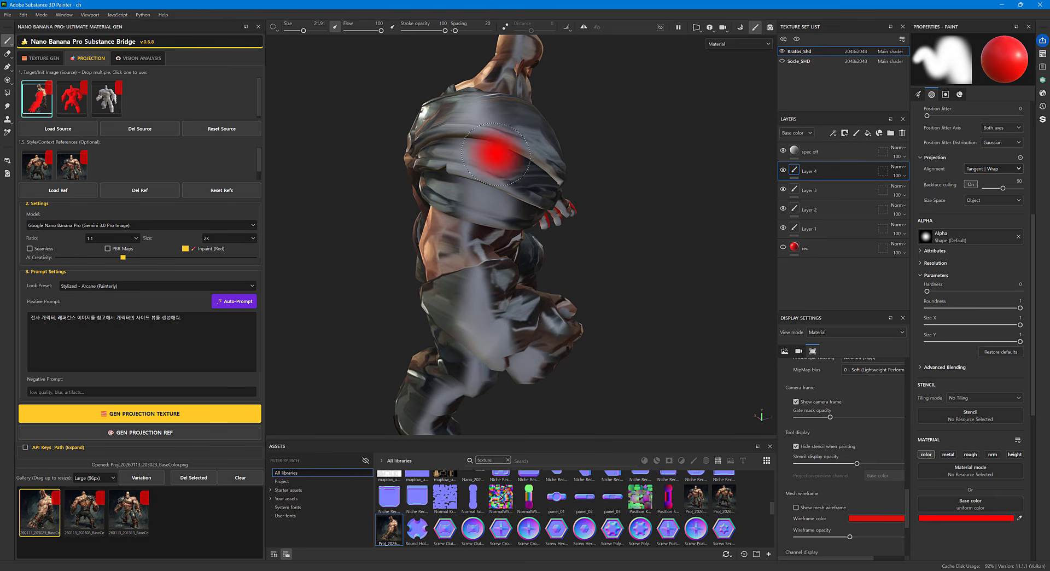
- Paint solid red over the shoulder pad and the upper arm below it on Layer 4
alt+drag(492, 153, 493, 189)
scroll(495, 171, up, 1)
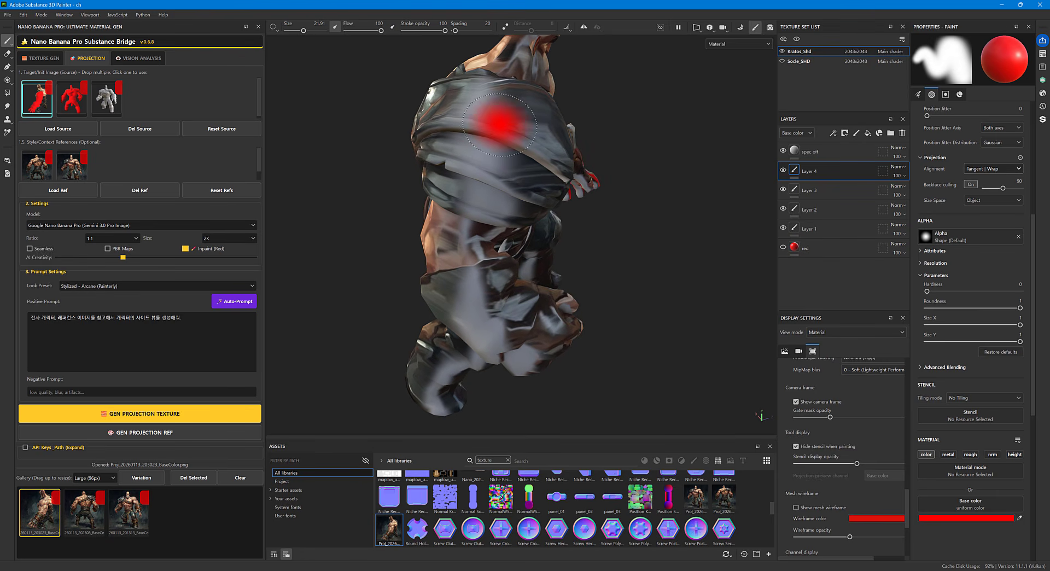
mouse_move(478, 105)
mouse_down()
mouse_move(463, 94)
mouse_move(539, 107)
mouse_move(533, 140)
mouse_move(491, 144)
mouse_move(443, 125)
mouse_move(506, 184)
mouse_move(457, 191)
mouse_move(493, 213)
mouse_move(536, 197)
mouse_up()
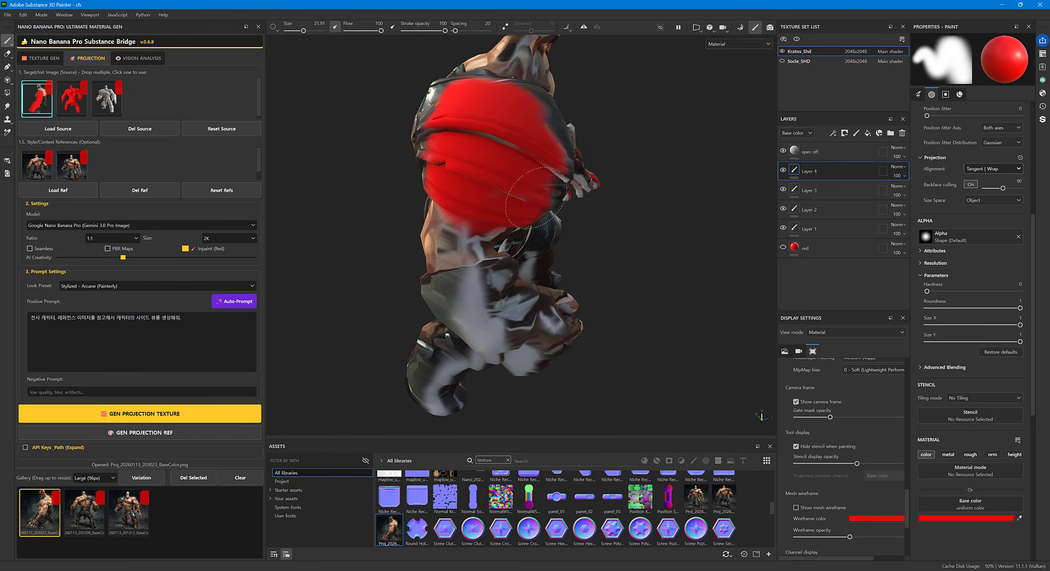
mouse_move(491, 159)
mouse_down()
mouse_move(511, 195)
mouse_move(506, 178)
mouse_up()
mouse_move(462, 229)
mouse_down()
mouse_move(443, 242)
mouse_move(484, 263)
mouse_move(446, 314)
mouse_move(517, 312)
mouse_move(488, 300)
mouse_up()
alt+middle_drag(488, 301, 480, 254)
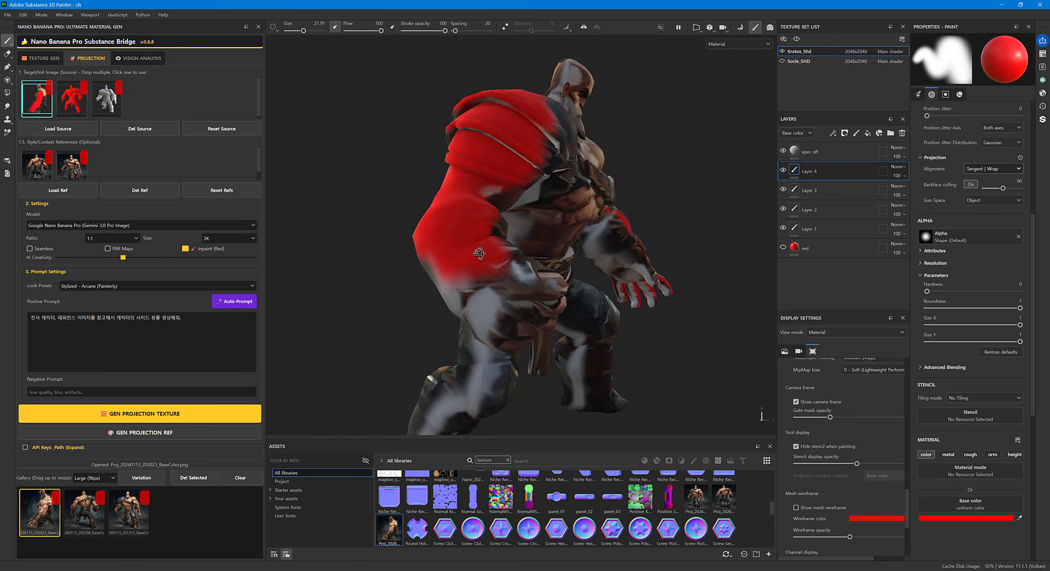
- Reduce the brush size to 12.69 and paint the forearm and hand of the shoulder-pad arm red
alt+drag(479, 253, 529, 290)
ctrl+right_drag(503, 299, 481, 299)
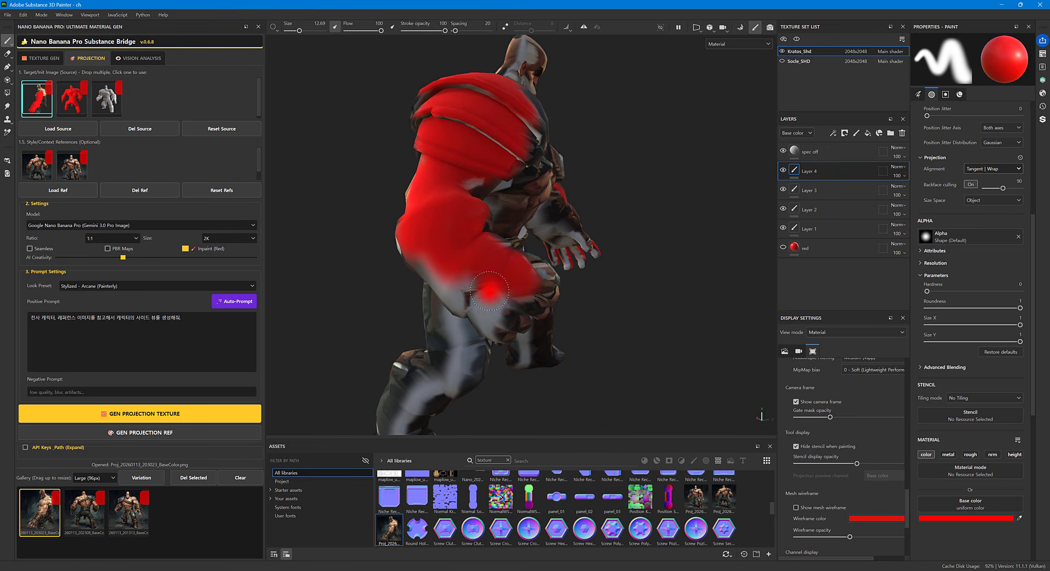
mouse_move(501, 297)
mouse_down()
mouse_move(488, 292)
mouse_move(526, 299)
mouse_move(465, 295)
mouse_move(422, 272)
mouse_move(501, 329)
mouse_move(540, 296)
mouse_up()
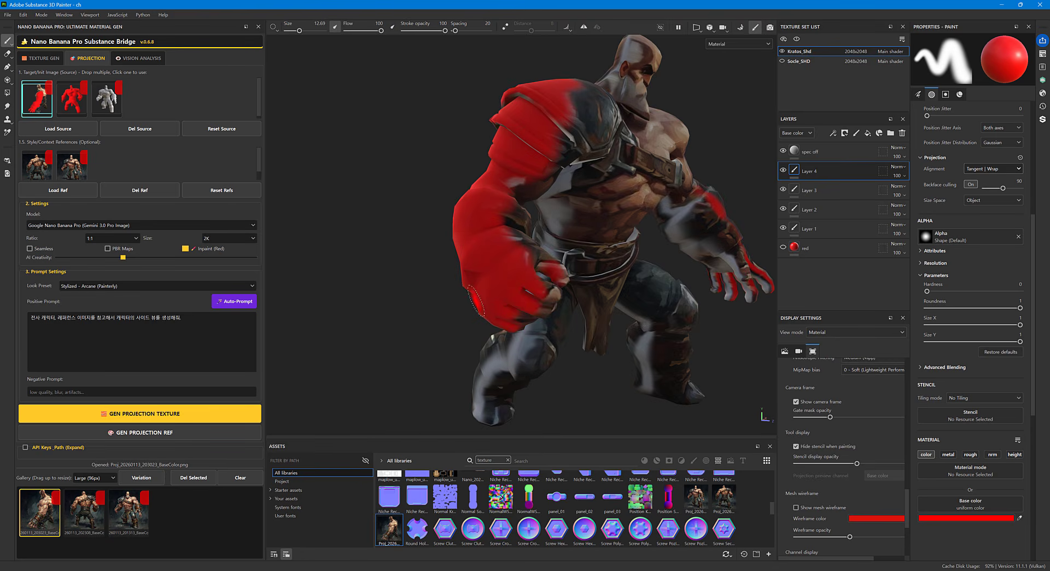
drag(519, 256, 510, 210)
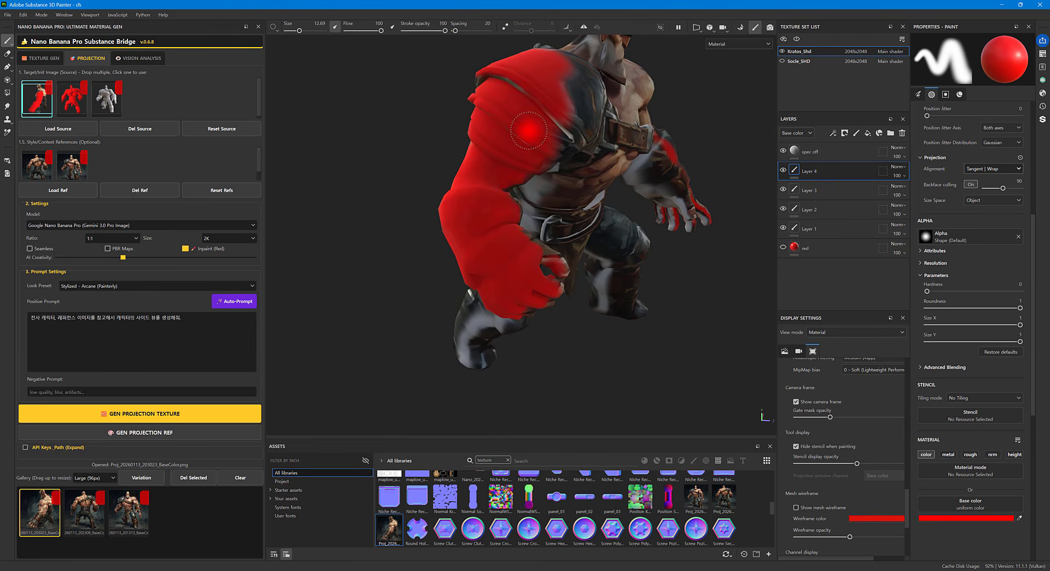
- Fill the remaining unpainted edges of the shoulder pad with red and frame the masked arm from the side
alt+drag(528, 130, 507, 129)
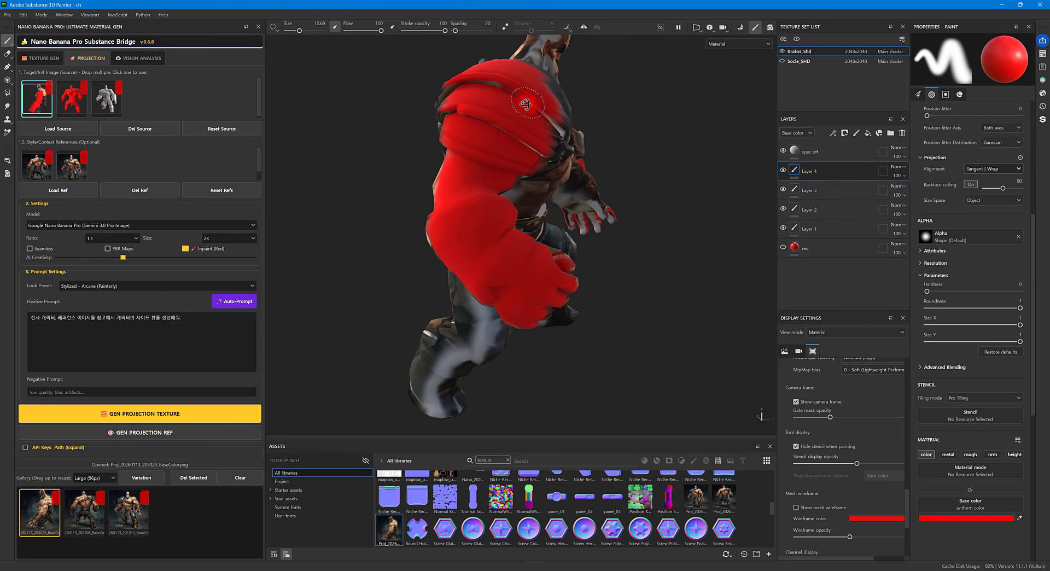
mouse_move(526, 102)
alt+mouse_down()
mouse_move(542, 87)
mouse_move(553, 104)
mouse_move(523, 153)
alt+mouse_up()
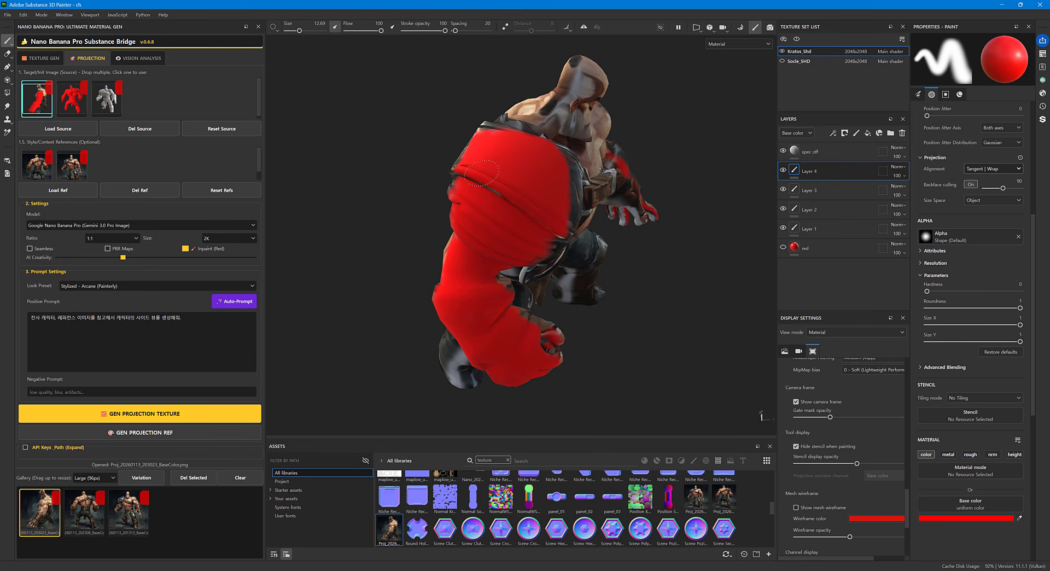
mouse_move(501, 205)
alt+mouse_down()
mouse_move(531, 205)
mouse_move(477, 229)
mouse_move(471, 271)
mouse_move(503, 312)
mouse_move(517, 269)
alt+mouse_up()
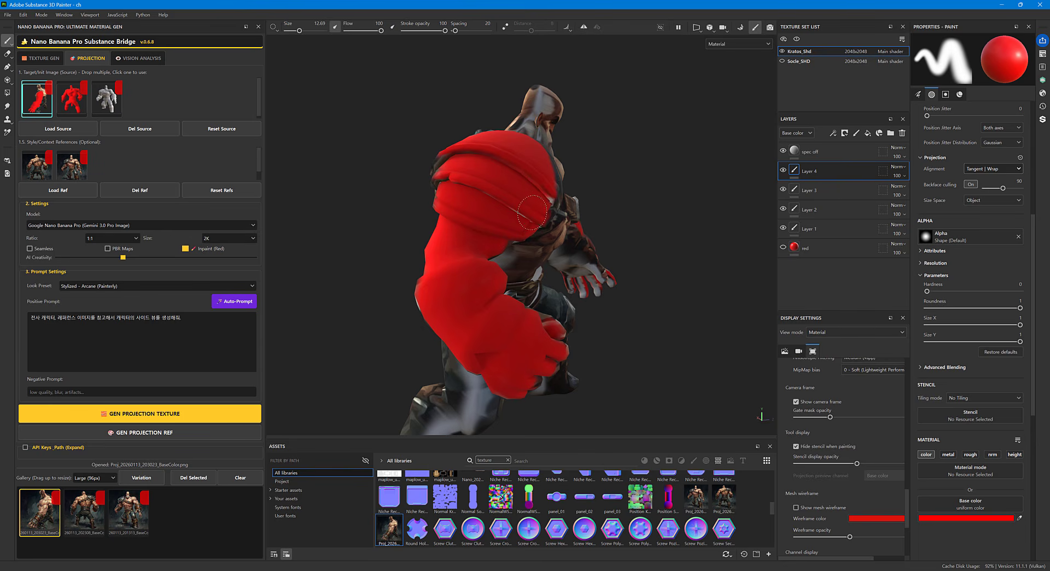
mouse_move(525, 181)
alt+mouse_down()
mouse_move(519, 234)
mouse_move(504, 220)
mouse_move(471, 225)
mouse_move(516, 206)
mouse_move(550, 212)
mouse_move(439, 217)
alt+mouse_up()
alt+middle_drag(438, 218, 537, 214)
alt+right_drag(526, 231, 539, 241)
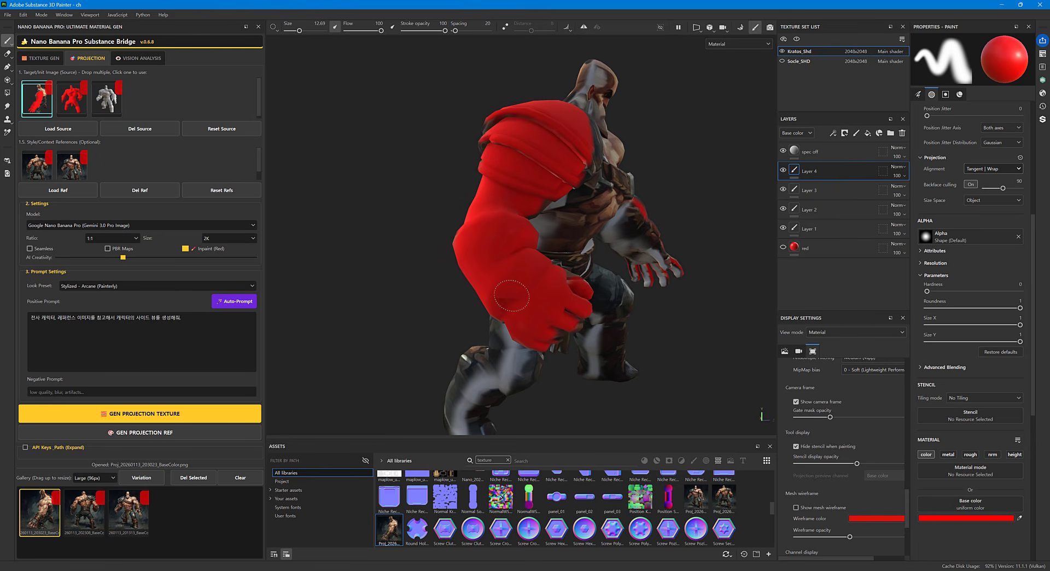
- Clear the texture from the Projection tool's base color and reduce the stencil display opacity to nearly zero
mouse_move(523, 313)
alt+mouse_down()
mouse_move(564, 302)
mouse_move(545, 295)
mouse_move(566, 321)
mouse_move(556, 327)
alt+mouse_up()
alt+middle_drag(557, 327, 578, 294)
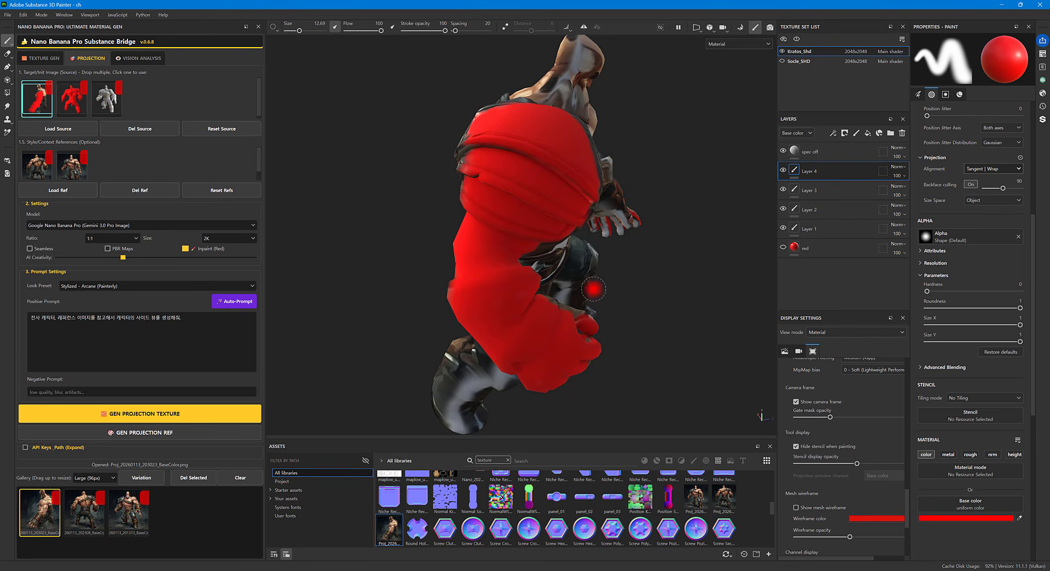
alt+right_drag(593, 288, 622, 290)
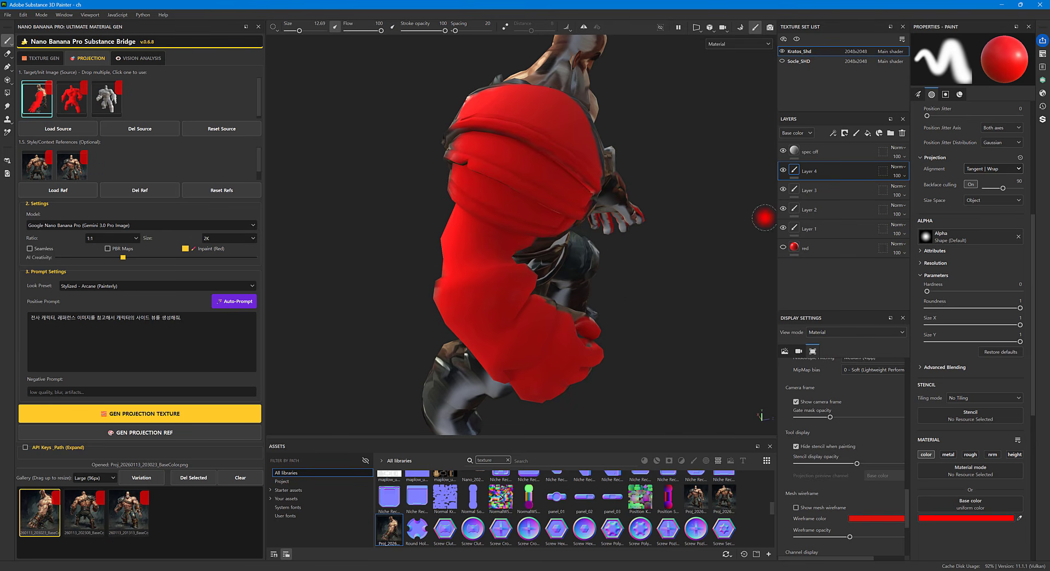
click(8, 81)
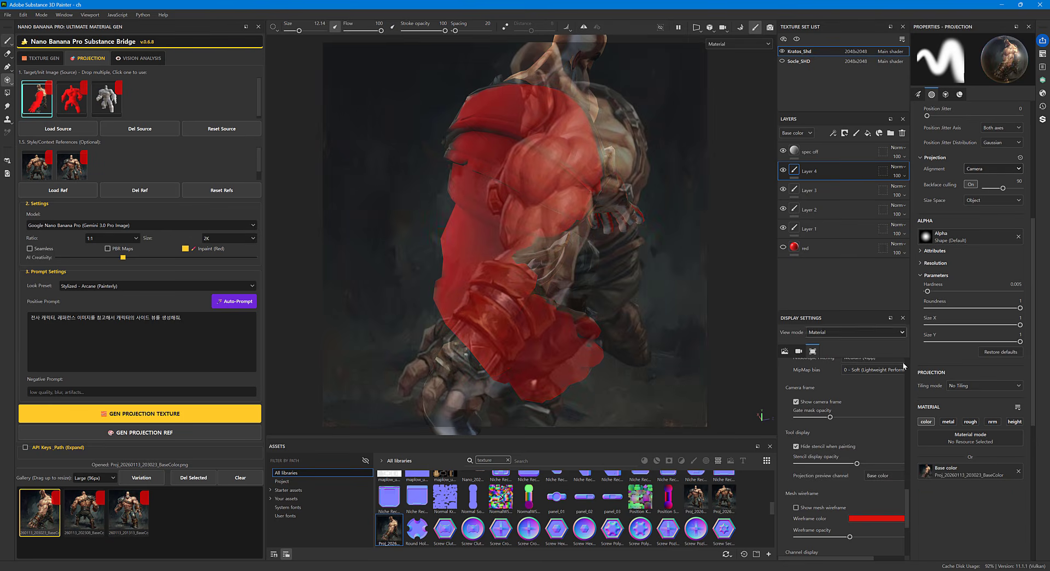
click(1017, 467)
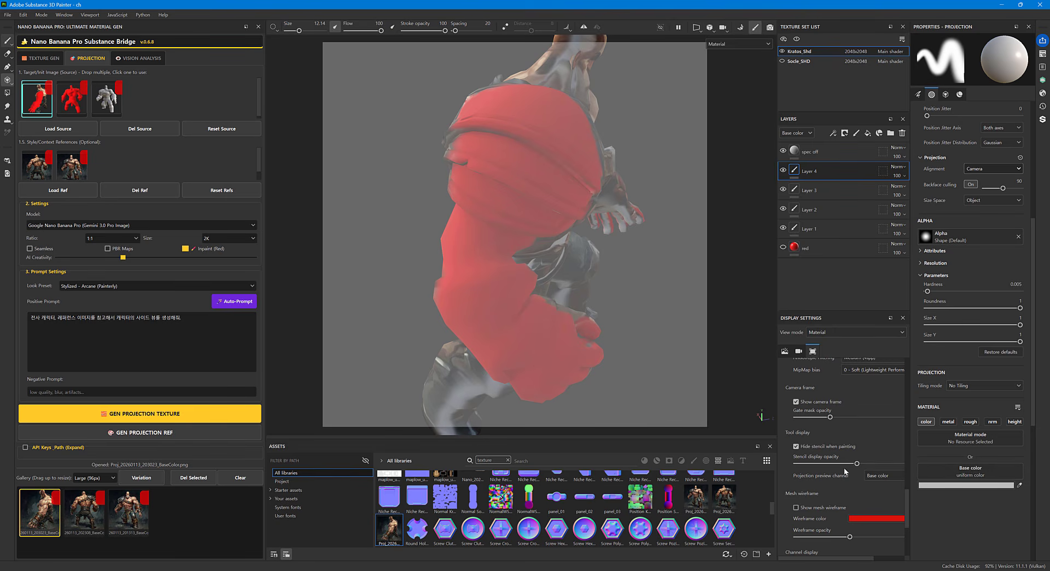
drag(857, 464, 802, 466)
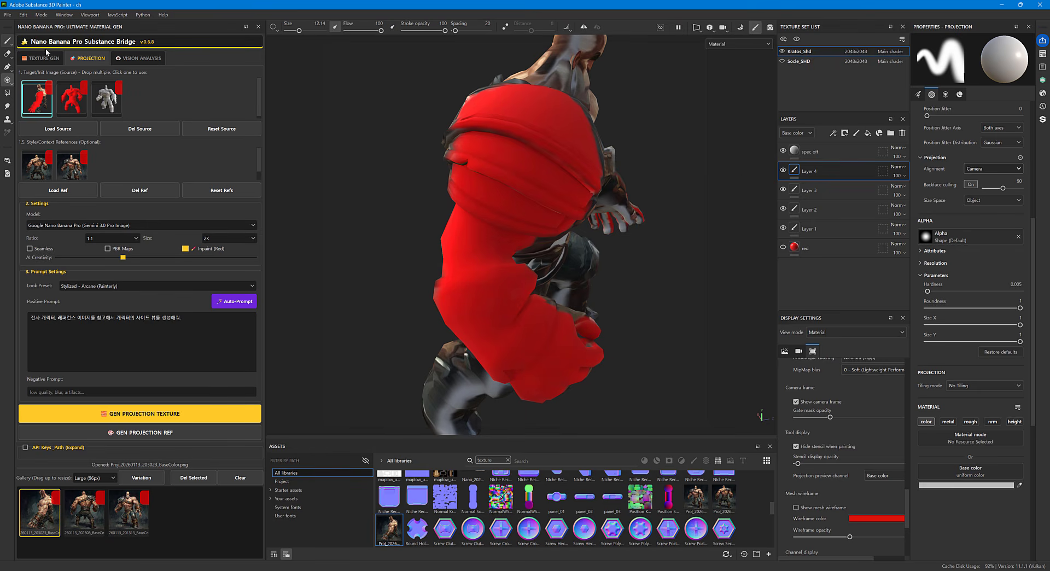
click(8, 42)
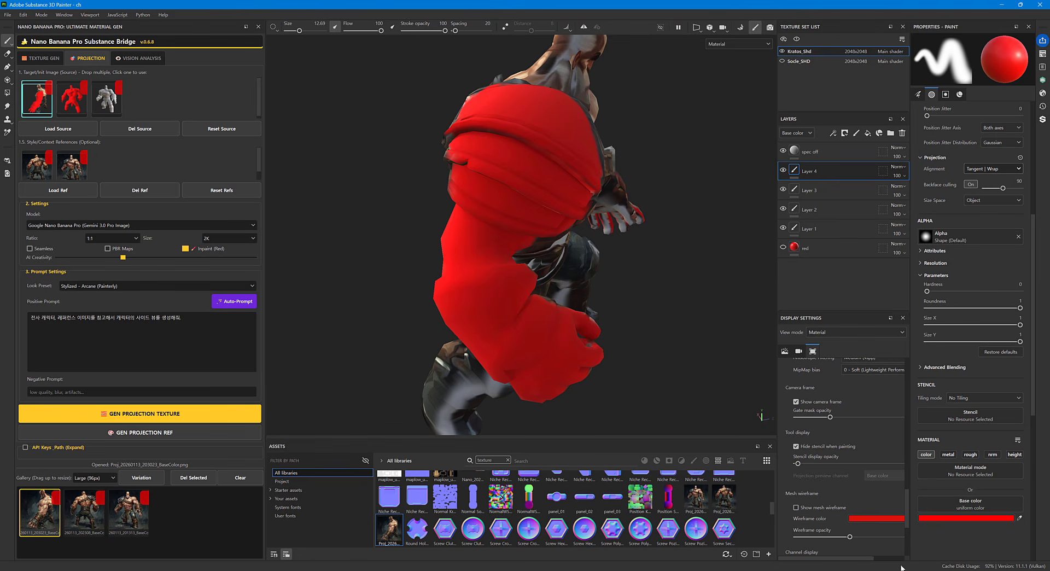
click(8, 82)
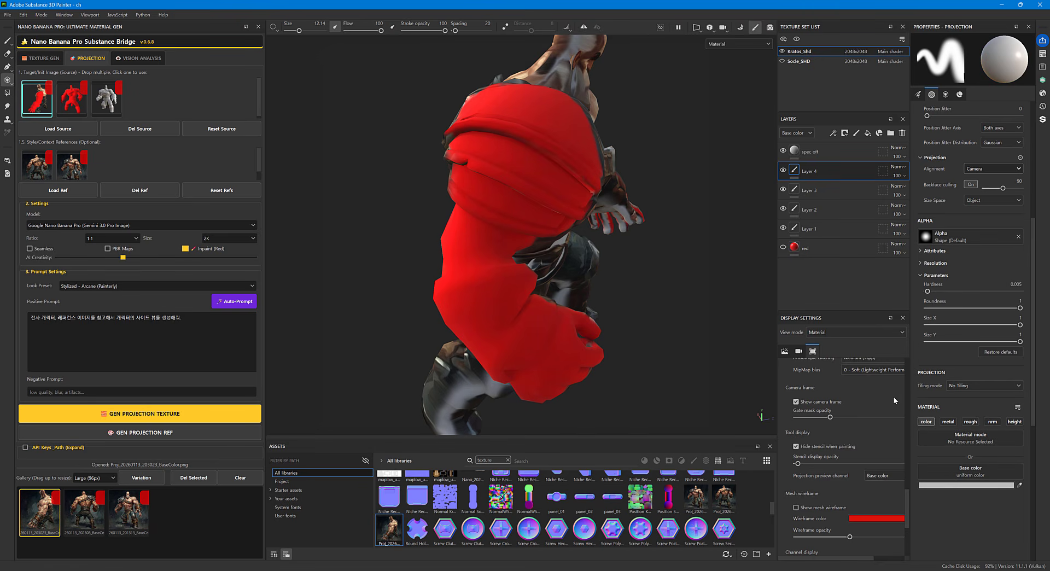
- Capture a square region of the viewport around the red-masked arm and paste it into the plugin as a new source image
key(Print)
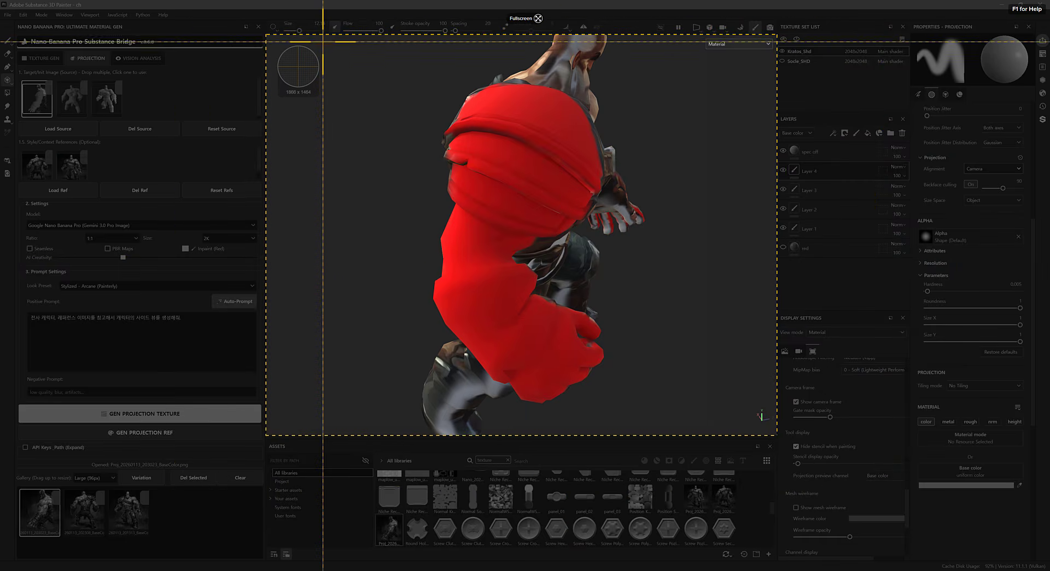
drag(323, 41, 709, 426)
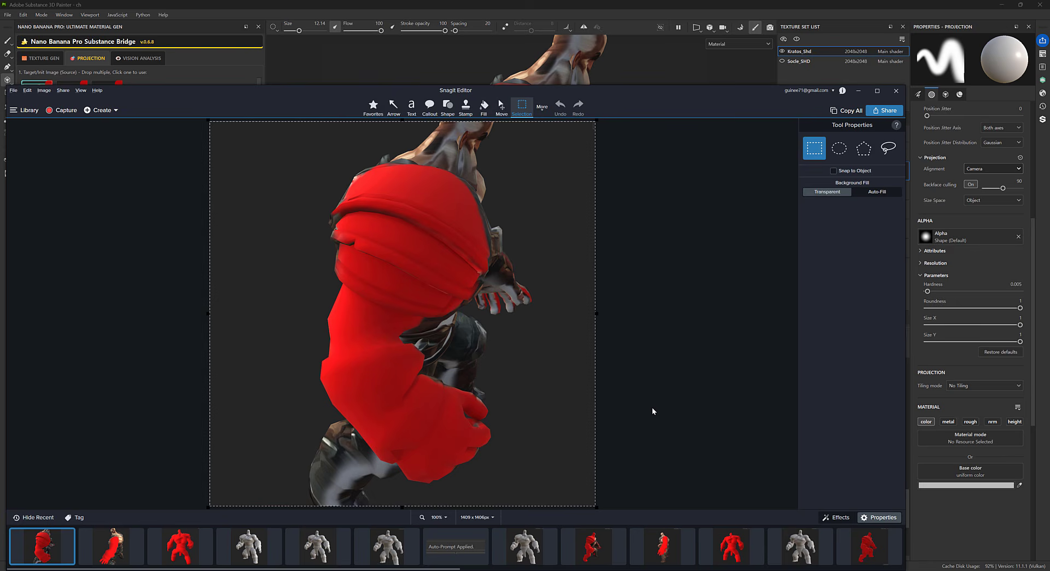
click(502, 3)
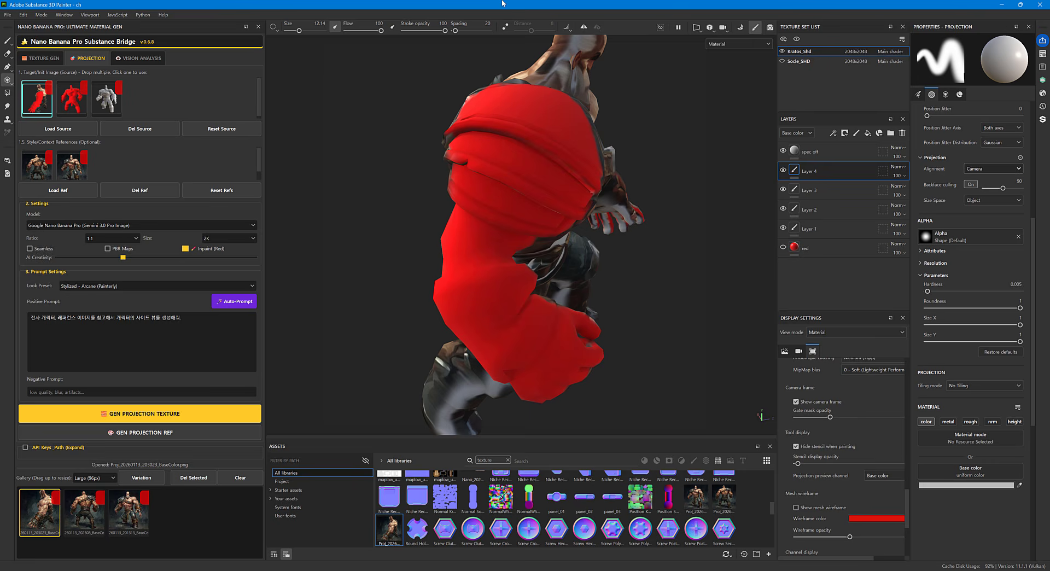
key(ctrl+v)
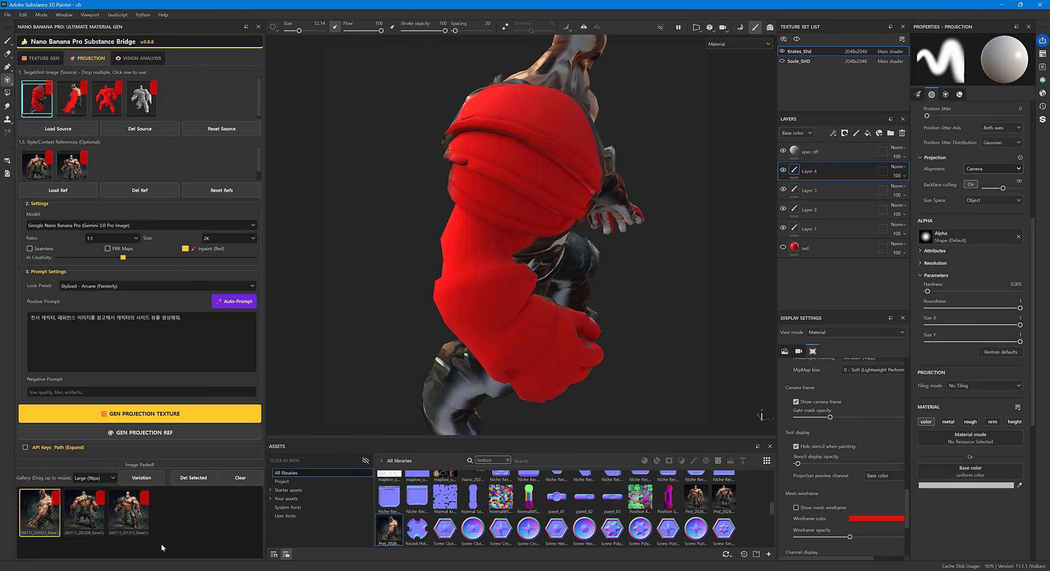
- Add the latest side-view image to the style references and generate a projection texture with the prompt "전사 캐릭터, 레퍼런스 이미지를 참고해서 소스의 앵글로 생성해줘."
drag(58, 520, 82, 399)
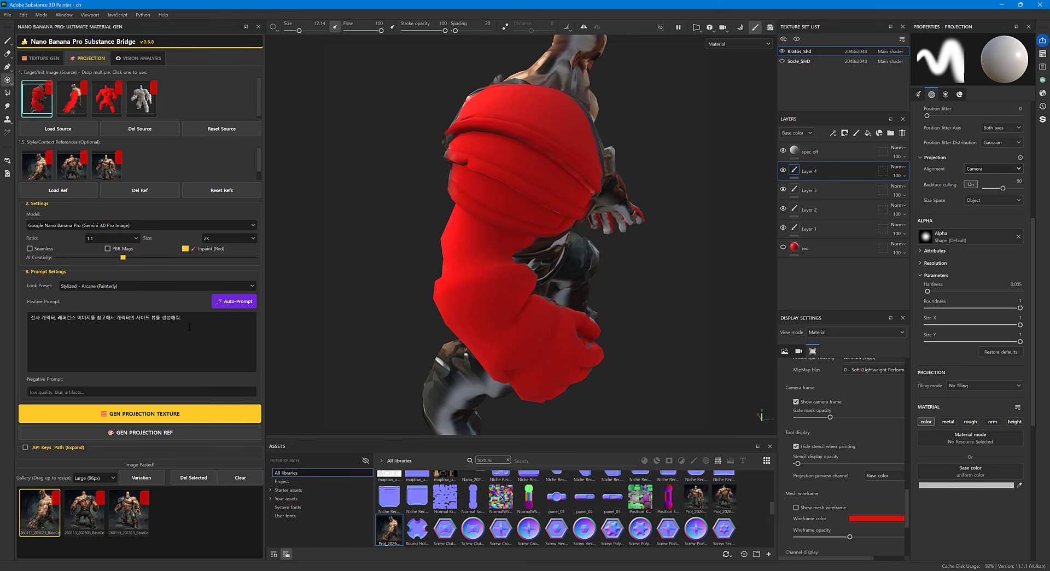
click(137, 418)
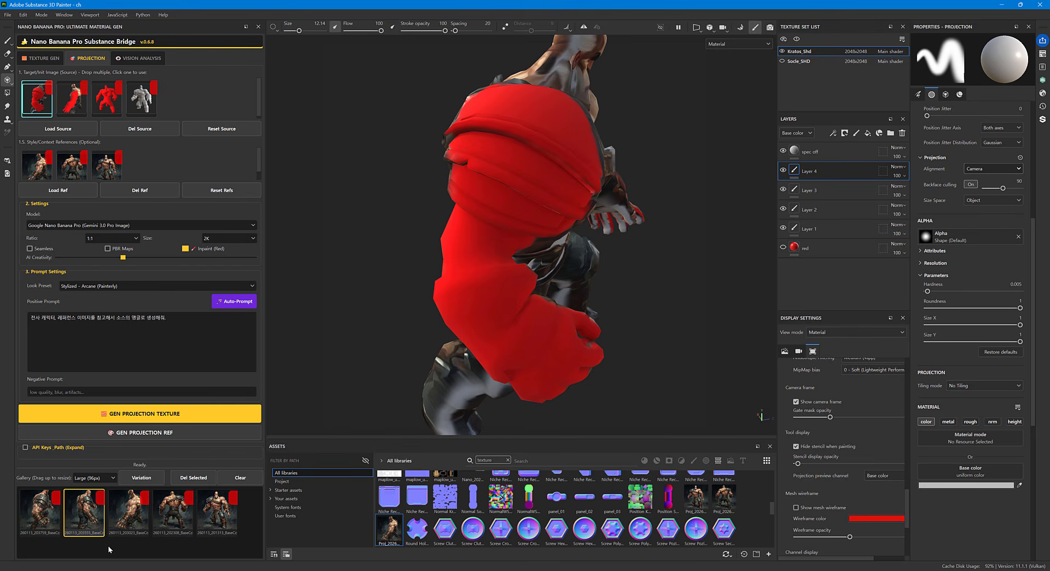
- Inspect the generated images Proj_20260113_203555_BaseColor and Proj_20260113_203759_BaseColor in the image viewer, checking their angle, shoulder armor and arm
double_click(85, 511)
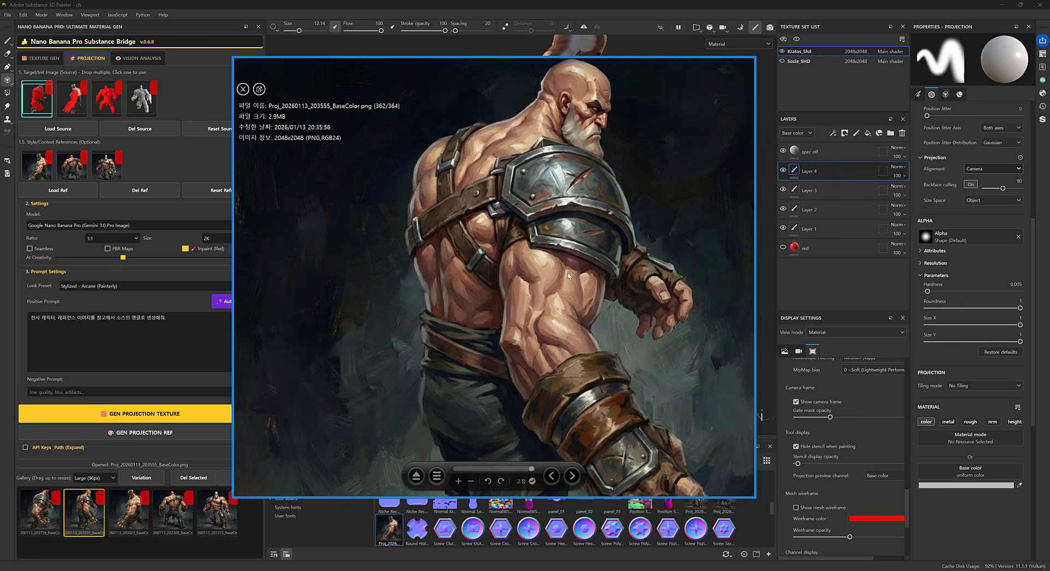
scroll(568, 277, down, 1)
drag(638, 64, 362, 59)
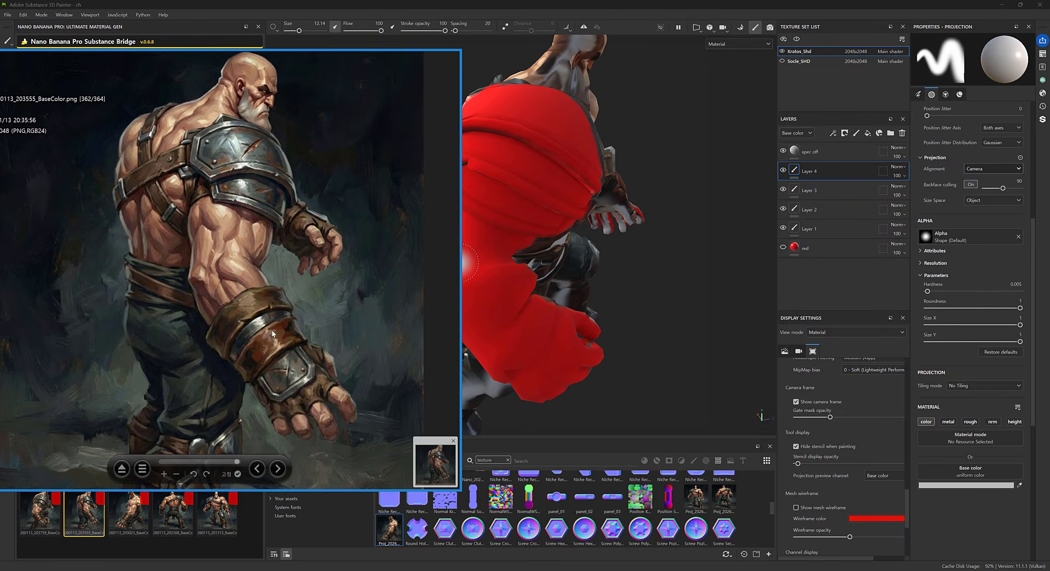
drag(308, 54, 426, 80)
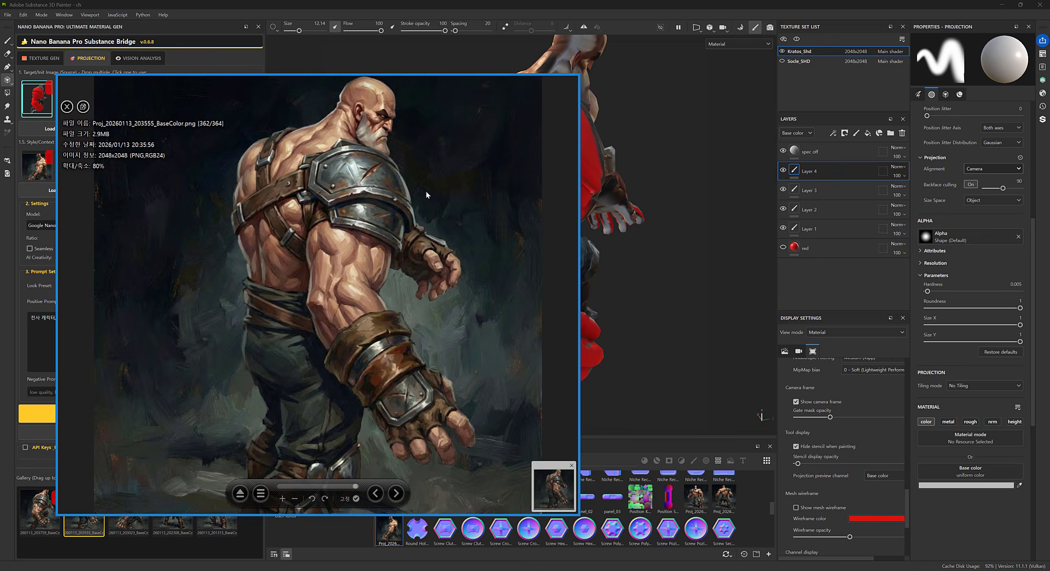
click(569, 79)
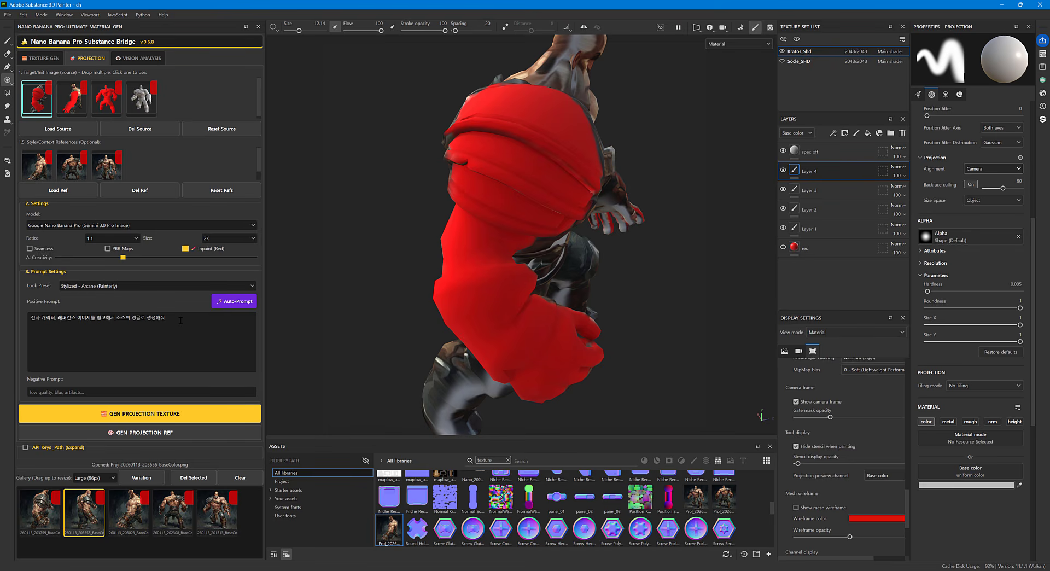
double_click(38, 524)
scroll(395, 330, up, 2)
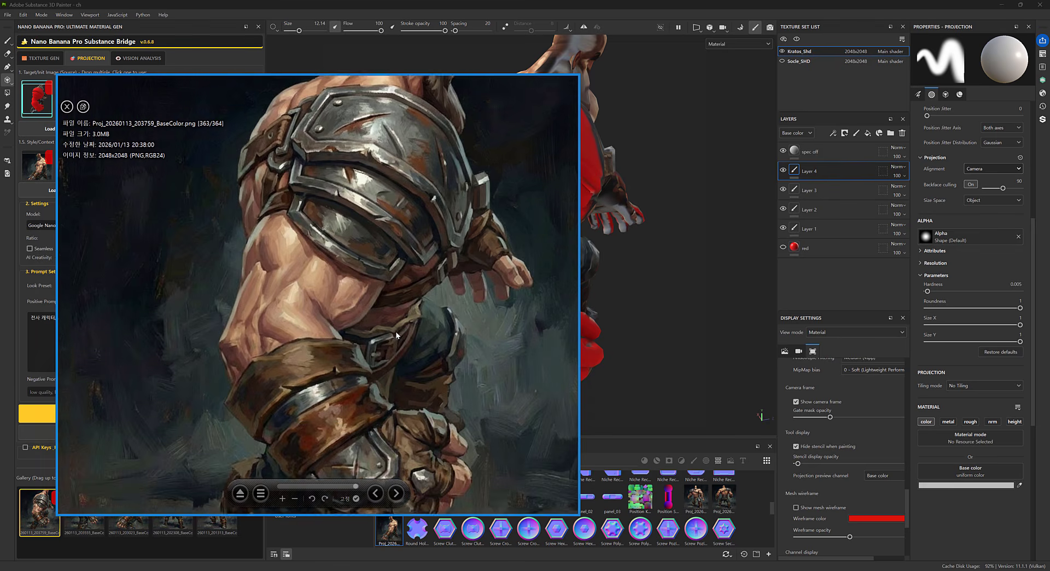
scroll(395, 330, down, 4)
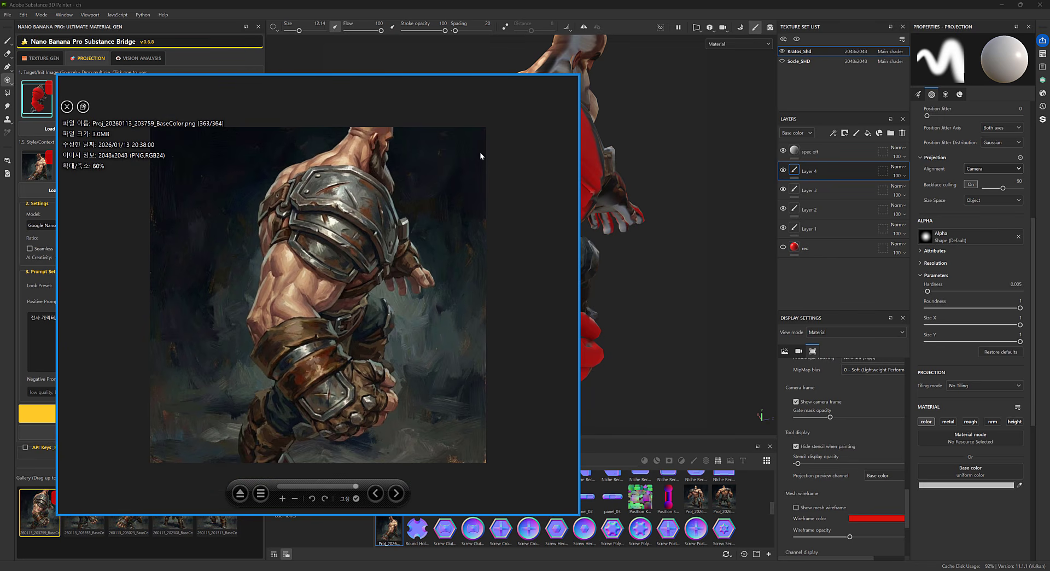
click(573, 83)
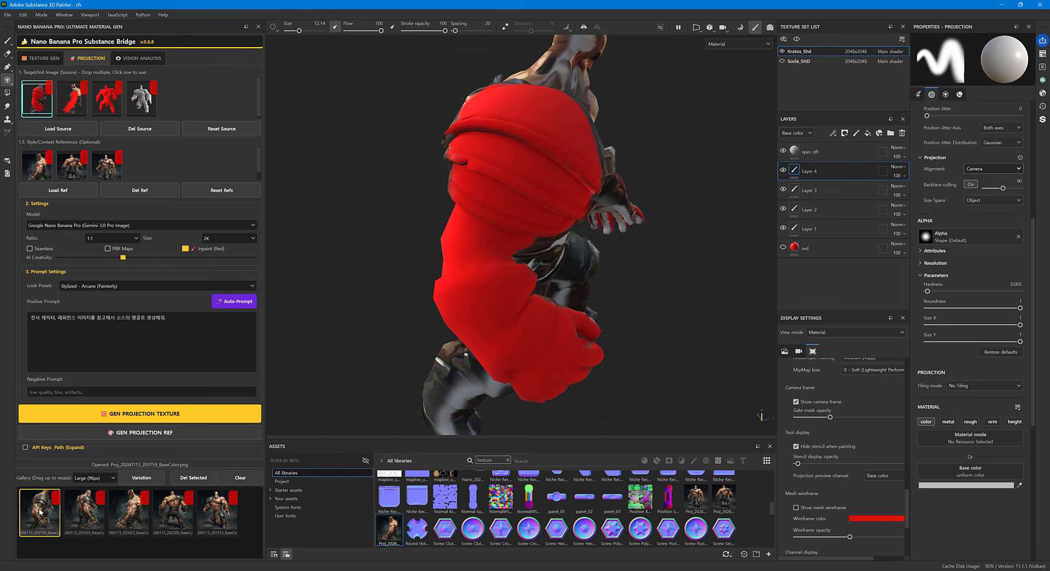
- Switch to the reference board and paste the newest shoulder-pad side image beneath the front view
key(alt+Tab)
right_drag(715, 347, 838, 323)
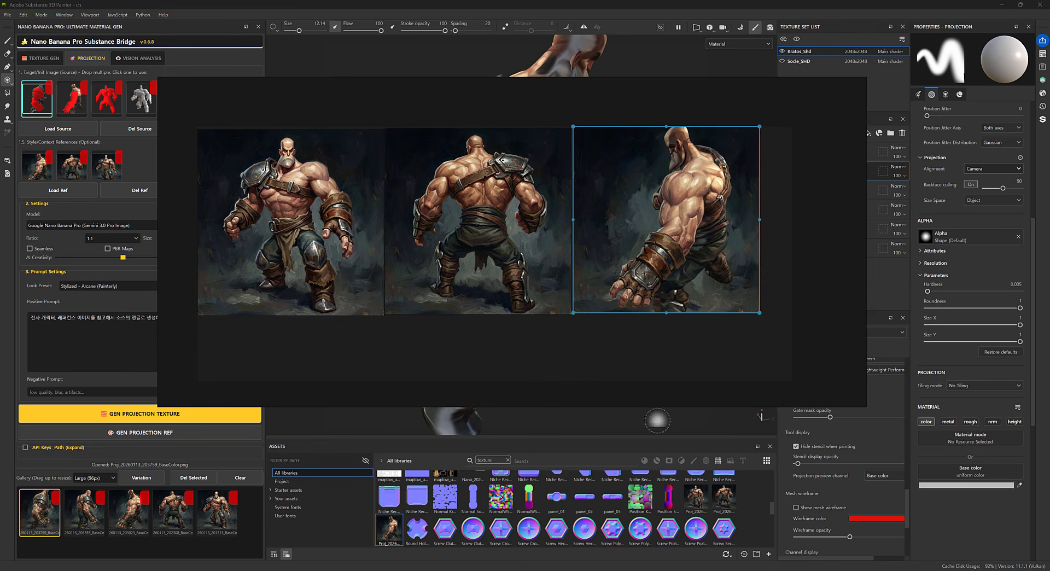
scroll(520, 348, down, 2)
middle_drag(493, 346, 483, 282)
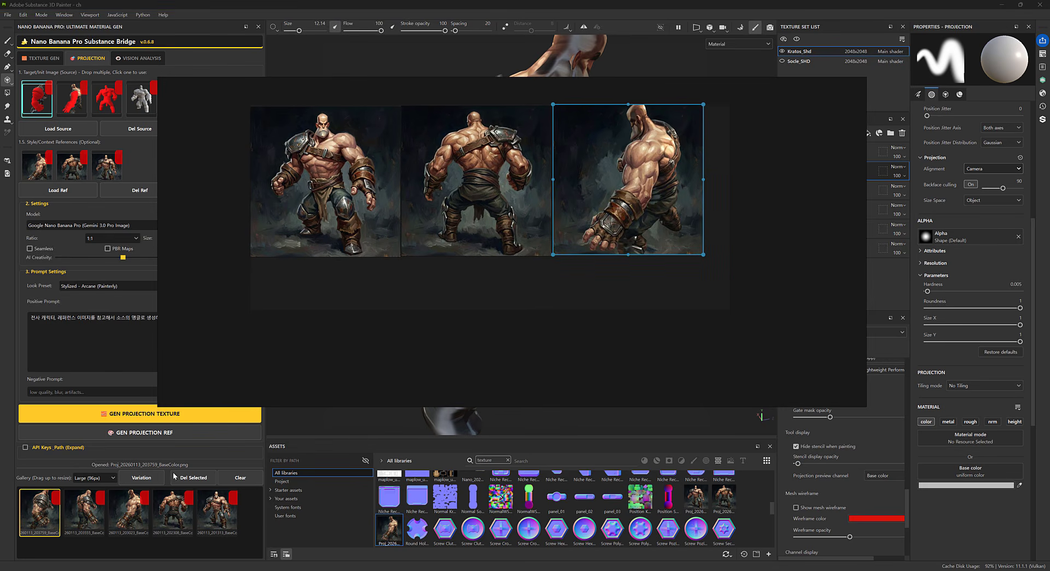
double_click(43, 503)
key(ctrl+v)
drag(320, 315, 328, 337)
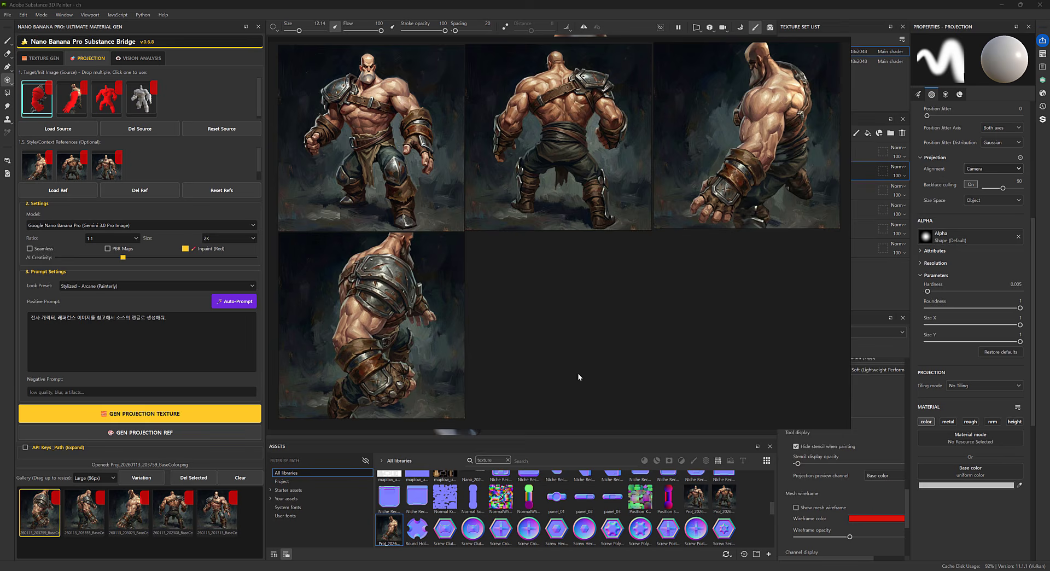
- Compare the new shoulder-pad image on the reference board with the masked arm on the 3D model
mouse_move(577, 373)
right_down()
mouse_move(629, 401)
mouse_move(656, 450)
right_up()
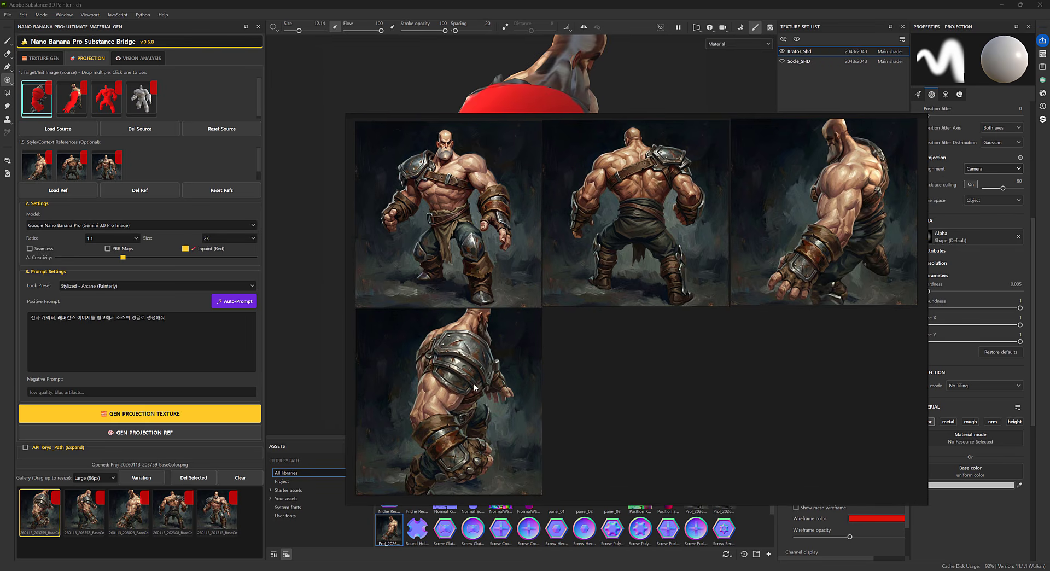
mouse_move(604, 370)
right_down()
mouse_move(792, 443)
mouse_move(906, 349)
mouse_move(903, 359)
mouse_move(903, 316)
mouse_move(921, 283)
mouse_move(899, 291)
mouse_move(944, 209)
mouse_move(870, 252)
right_up()
scroll(838, 306, up, 3)
scroll(840, 303, down, 1)
middle_drag(783, 240, 877, 192)
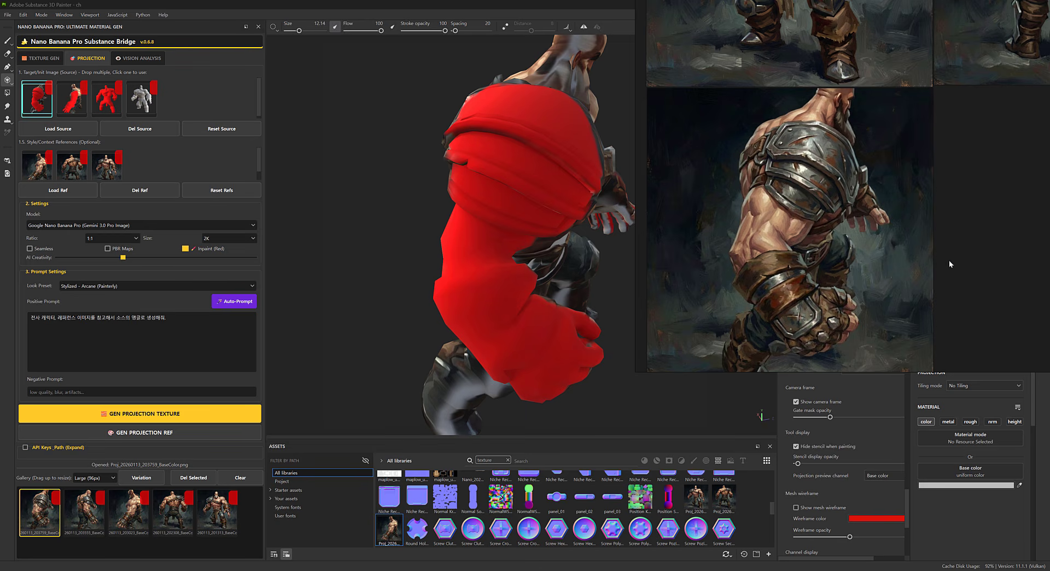
mouse_move(949, 262)
right_down()
mouse_move(691, 454)
mouse_move(633, 419)
mouse_move(0, 339)
right_up()
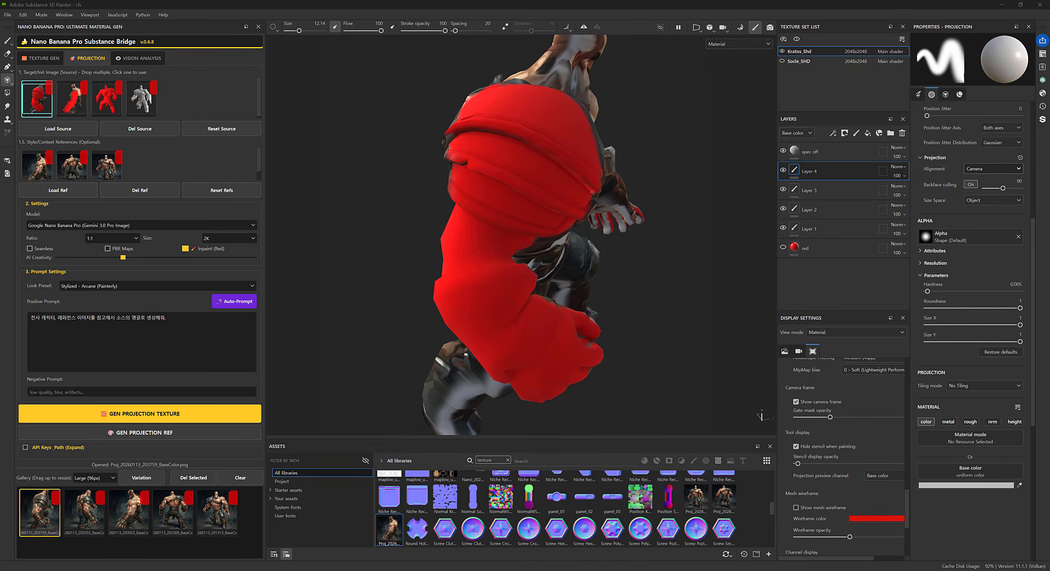
- Import Proj_20260113_203759_BaseColor.png from the plugin gallery into the project 'ch' as a texture
drag(38, 515, 516, 514)
click(630, 214)
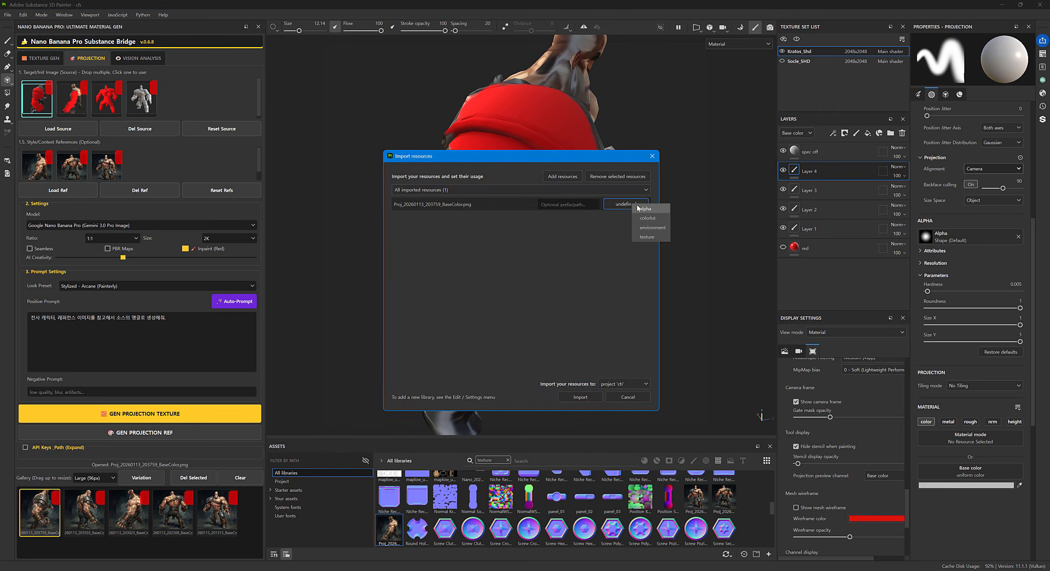
click(641, 240)
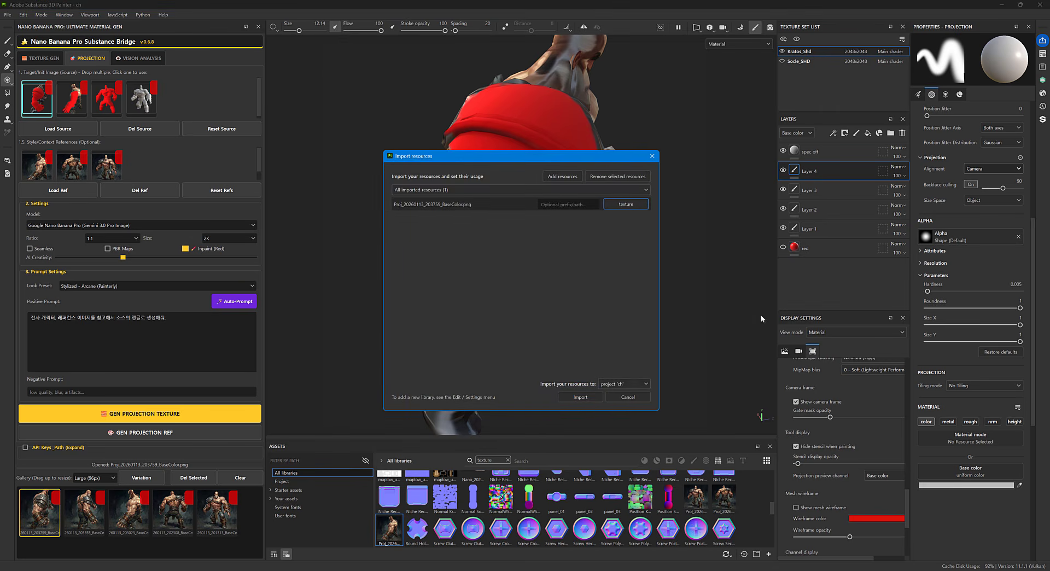
click(580, 403)
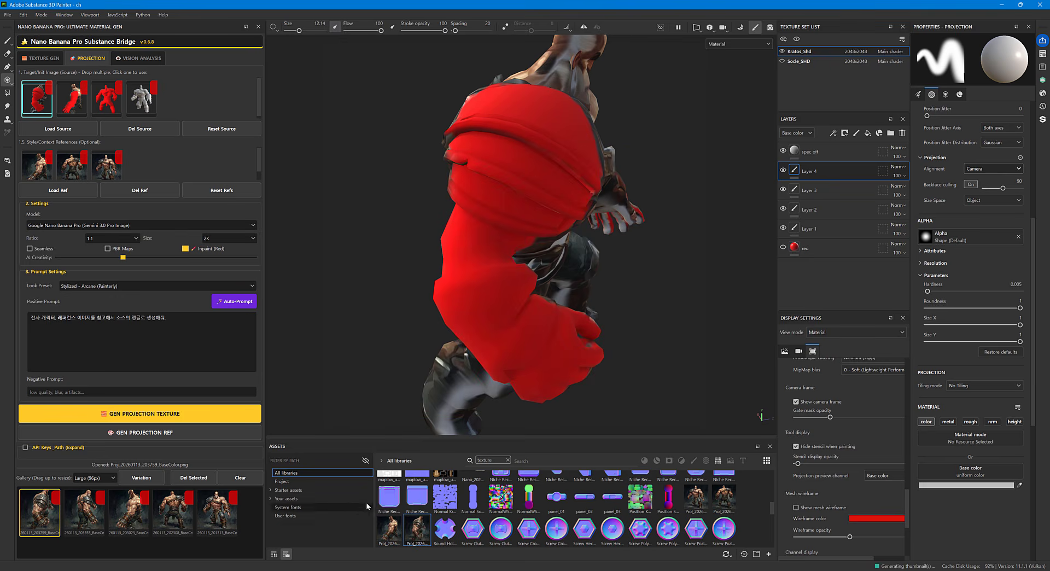
- Assign Proj_20260113_203759_BaseColor from the project assets as the projection base color and raise the stencil display opacity
click(282, 482)
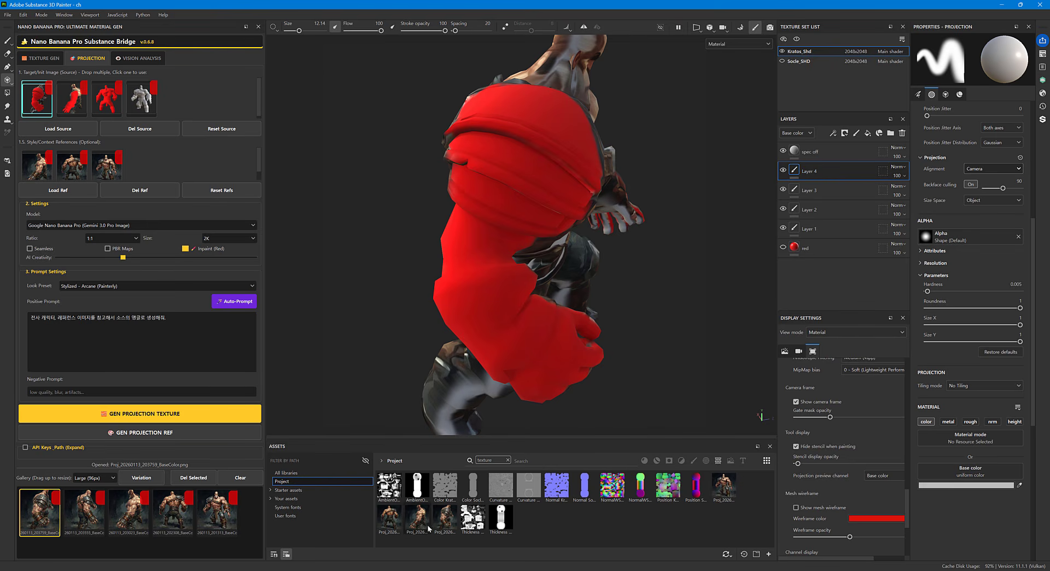
drag(445, 518, 964, 466)
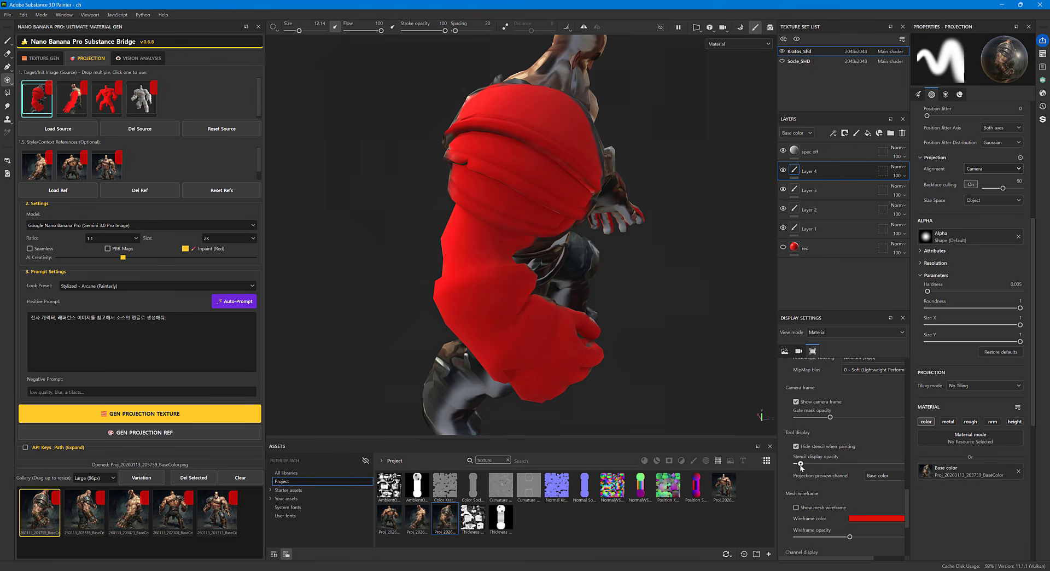
mouse_move(801, 466)
mouse_down()
mouse_move(896, 465)
mouse_move(860, 465)
mouse_move(879, 465)
mouse_up()
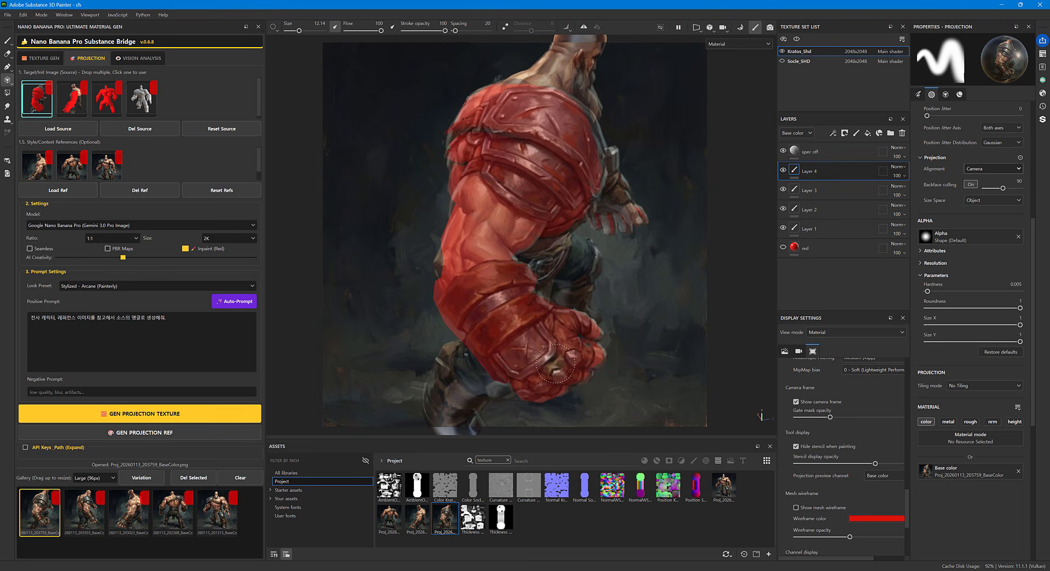
- Shift the projection stencil slightly to fit the arm and paint it over the hand, forearm, upper arm and shoulder pad on Layer 4
key(s)
middle_drag(537, 348, 529, 345)
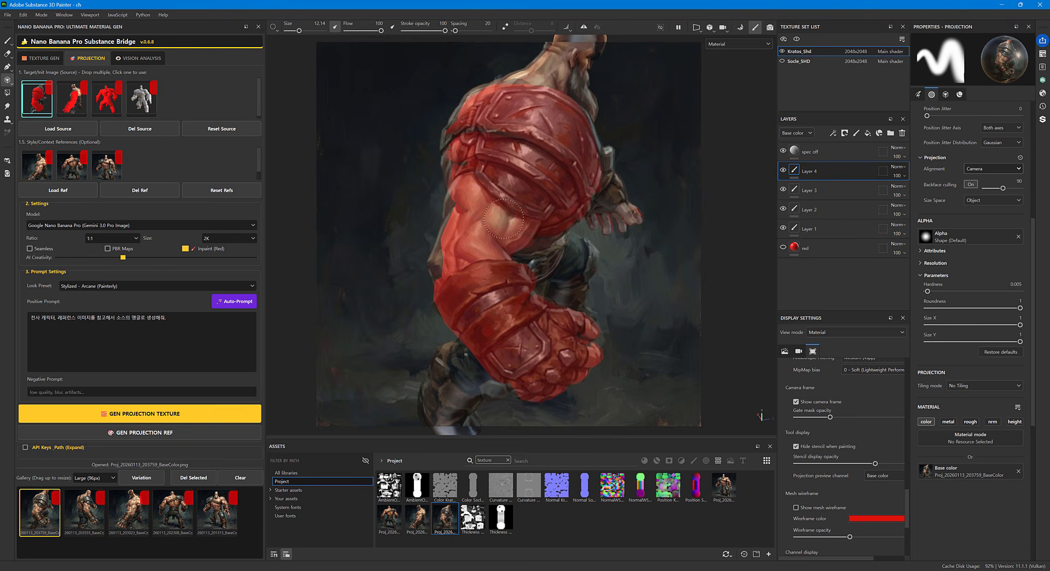
drag(500, 200, 483, 252)
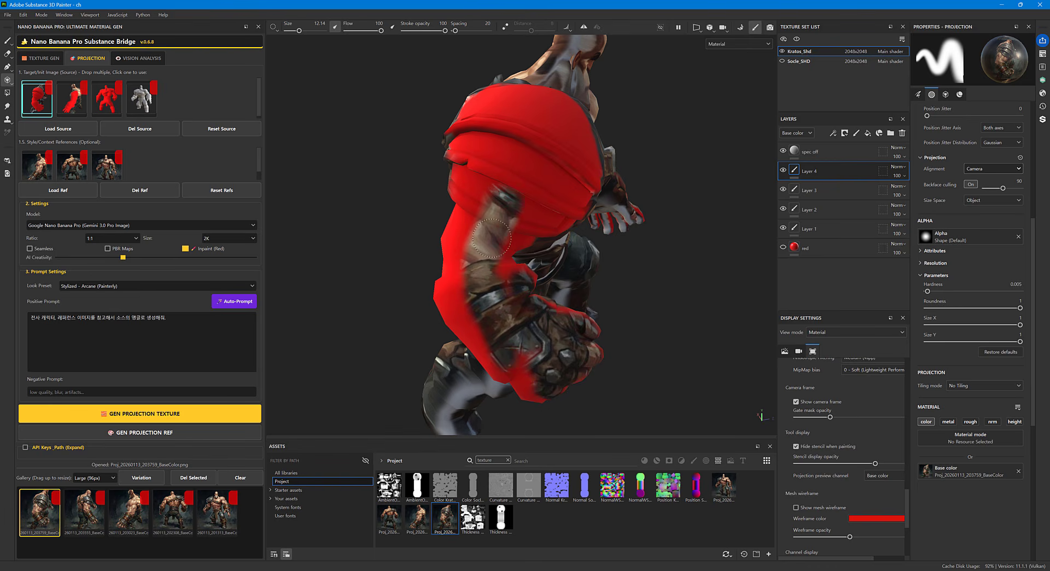
mouse_move(491, 238)
mouse_down()
mouse_move(511, 178)
mouse_move(468, 213)
mouse_move(461, 273)
mouse_move(504, 351)
mouse_move(454, 197)
mouse_move(457, 350)
mouse_move(537, 175)
mouse_move(488, 98)
mouse_move(520, 153)
mouse_move(447, 224)
mouse_up()
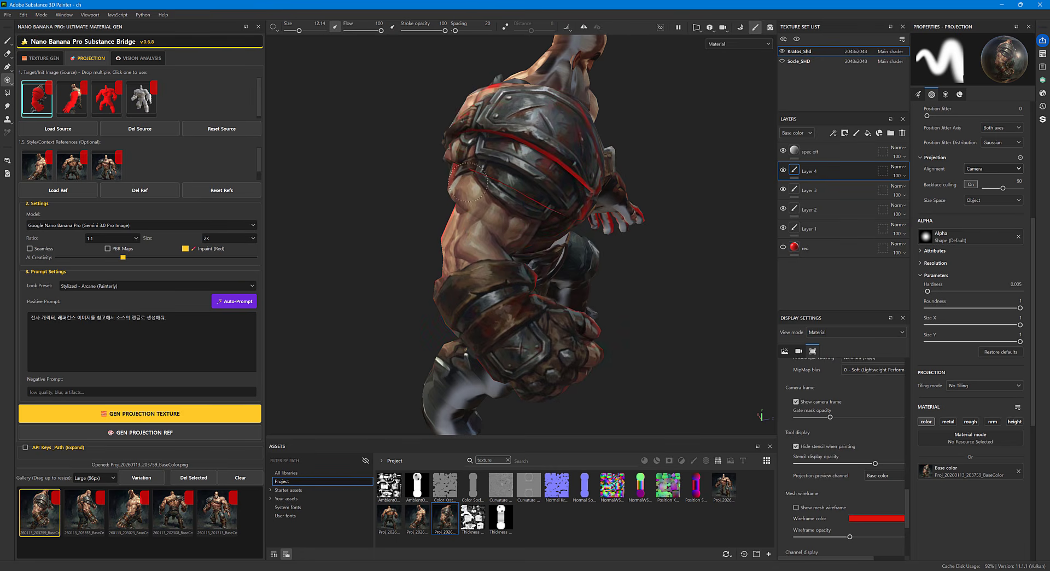
- Try nudging the projection stencil and painting over the arm on Layer 4, and undo the last two strokes
key(s)
middle_drag(494, 263, 507, 247)
click(506, 247)
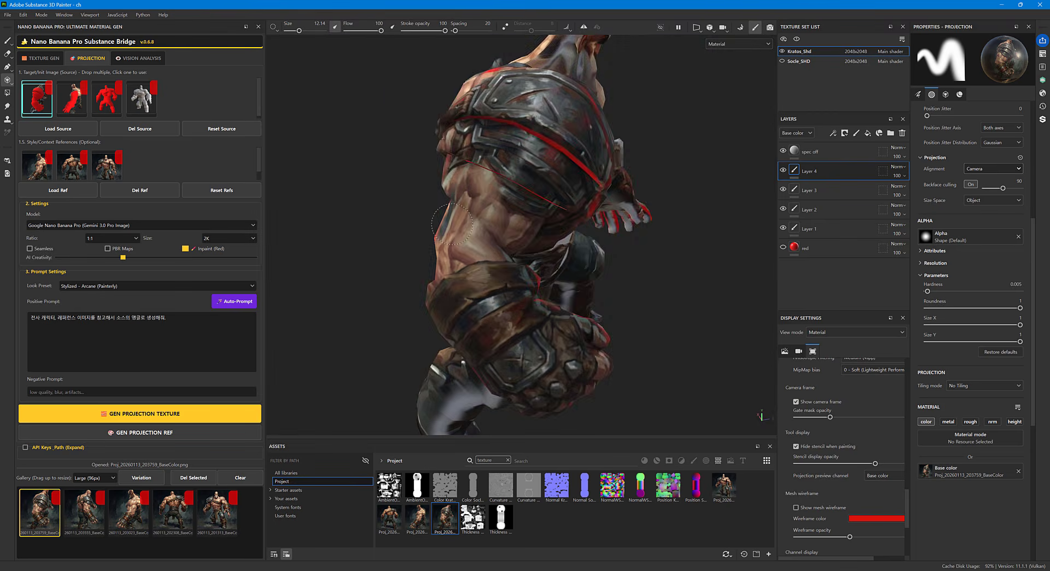
key(ctrl+z)
key(ctrl+z)
- Align the projection stencil with the character's body
key(s)
middle_drag(532, 332, 530, 361)
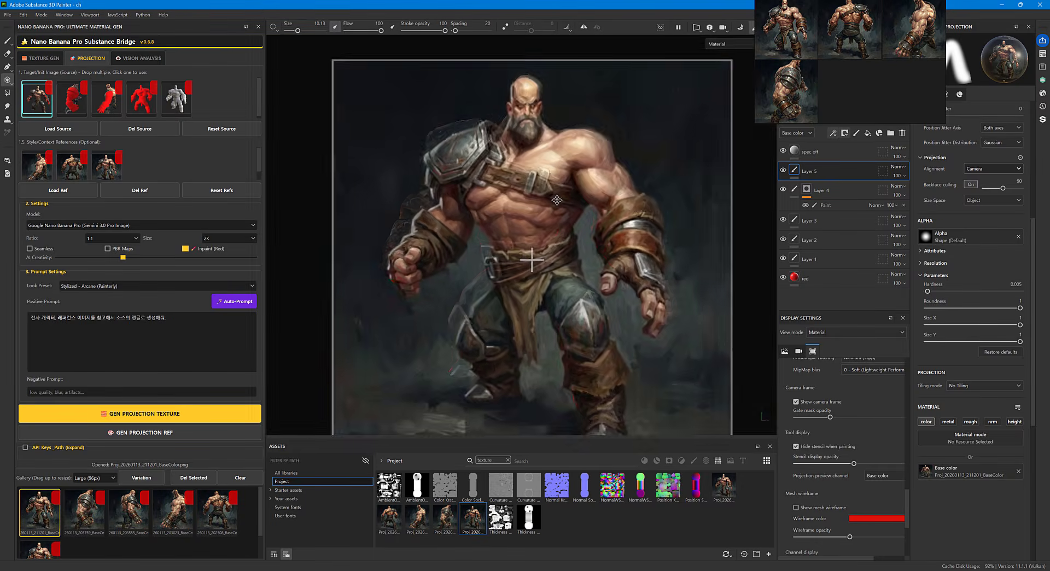
key(s)
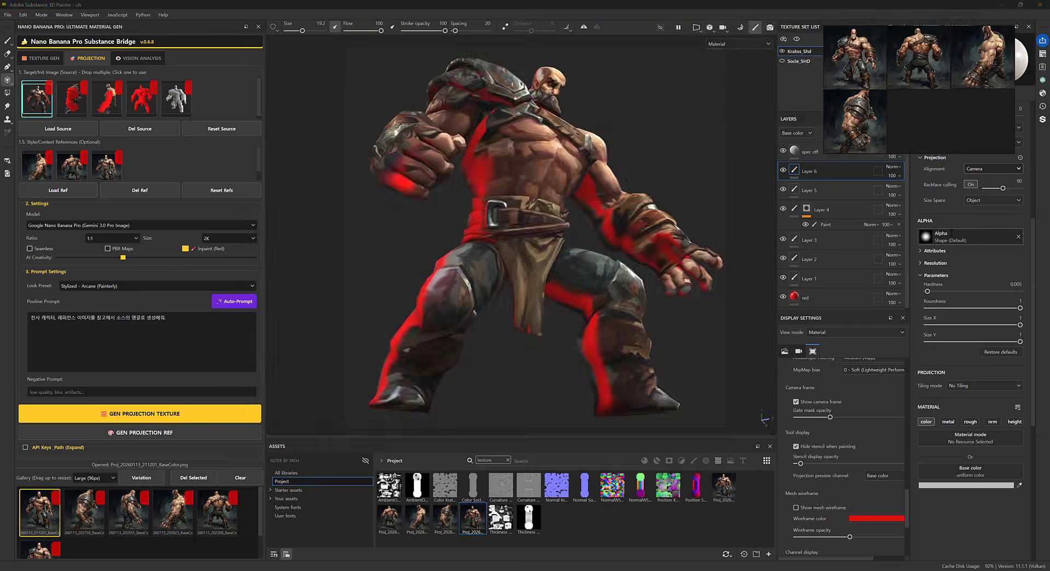
- Generate a projection texture for the red-masked low-angle front view and raise the stencil display opacity
click(140, 414)
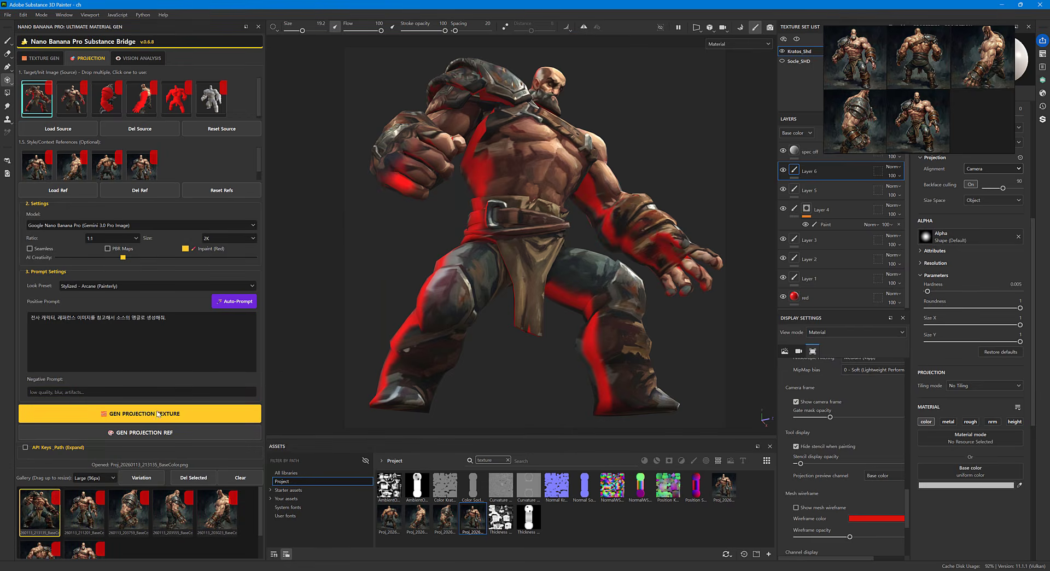
drag(818, 463, 894, 464)
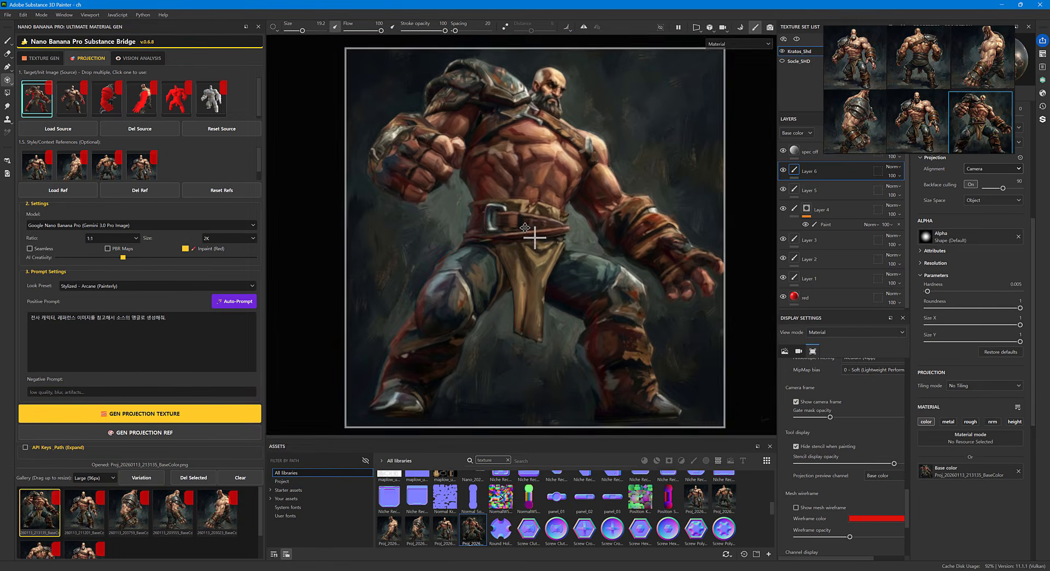
- Paint the Proj_20260113_213135_BaseColor projection over the red gaps on the torso, legs, arms, fist and shoulder pad on Layer 6
drag(482, 239, 475, 197)
ctrl+right_drag(475, 198, 453, 198)
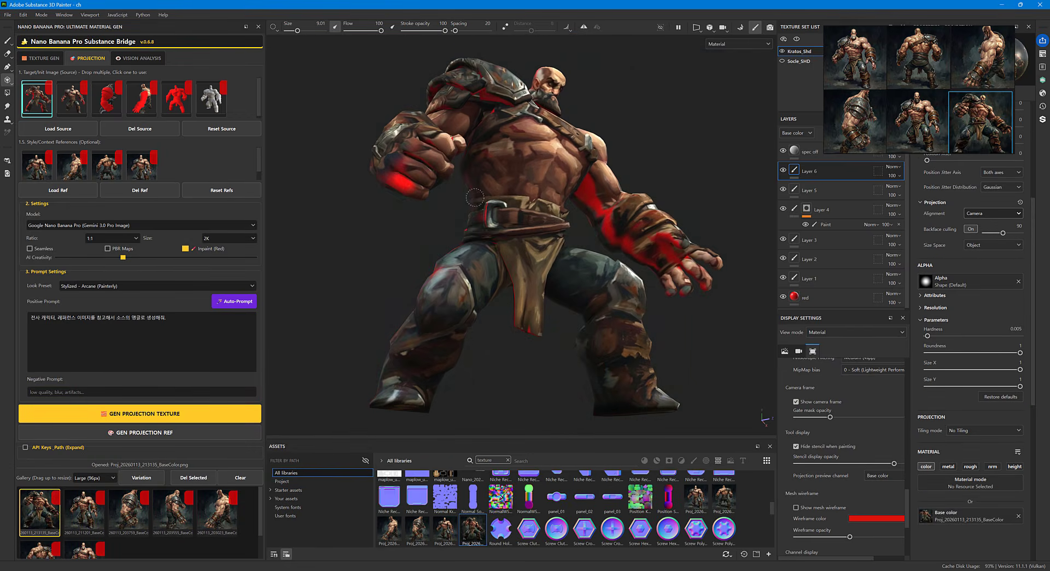
ctrl+right_drag(467, 234, 456, 234)
mouse_move(597, 197)
mouse_down()
mouse_move(678, 255)
mouse_move(402, 181)
mouse_up()
mouse_move(416, 125)
mouse_down()
mouse_move(436, 101)
mouse_move(484, 99)
mouse_move(482, 84)
mouse_up()
mouse_move(687, 293)
mouse_down()
mouse_move(546, 356)
mouse_move(493, 306)
mouse_up()
key(1)
- Examine the painted character's front, waist and legs up close under rotated environment lighting
alt+middle_drag(493, 306, 571, 319)
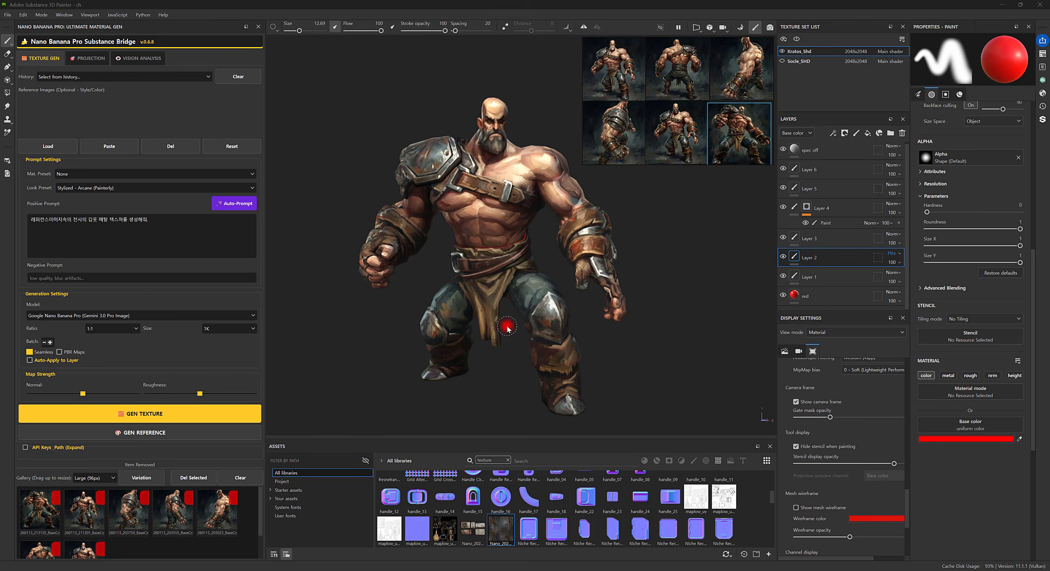
mouse_move(560, 308)
shift+right_down()
mouse_move(572, 306)
mouse_move(497, 301)
shift+right_up()
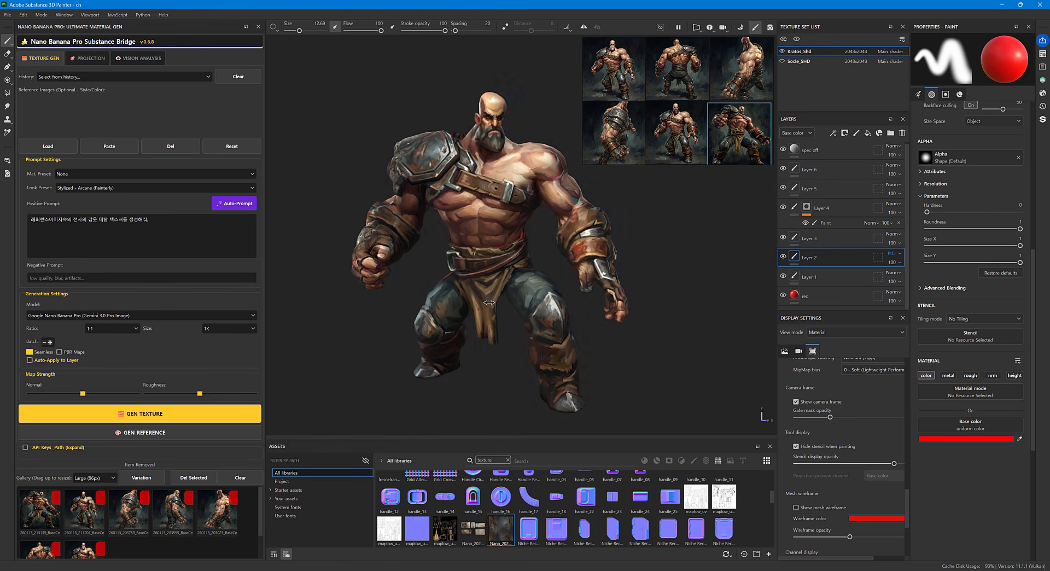
alt+drag(510, 311, 512, 294)
alt+middle_drag(512, 295, 538, 318)
alt+right_drag(537, 318, 559, 320)
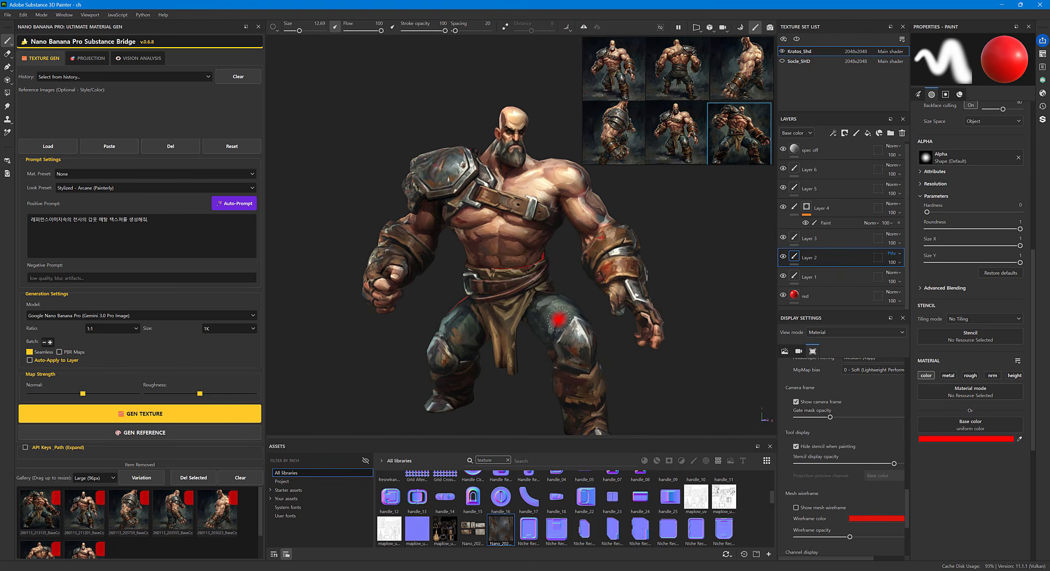
mouse_move(558, 300)
alt+middle_down()
mouse_move(508, 295)
mouse_move(539, 298)
alt+middle_up()
alt+right_drag(539, 298, 560, 312)
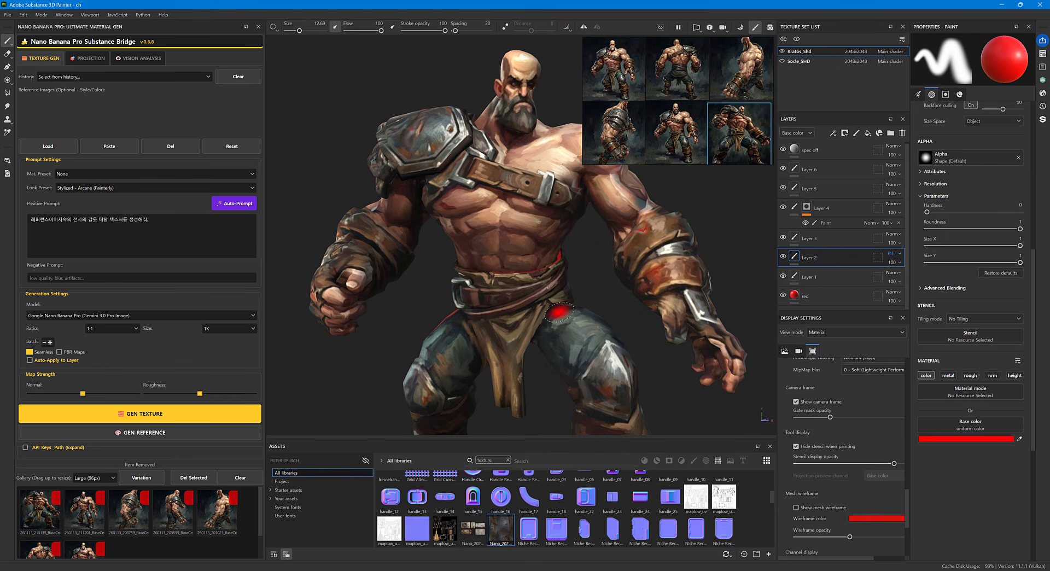
- Add a paint layer above Layer 6 for the Clone tool and set its base color blending mode to Passthrough
click(831, 169)
click(856, 133)
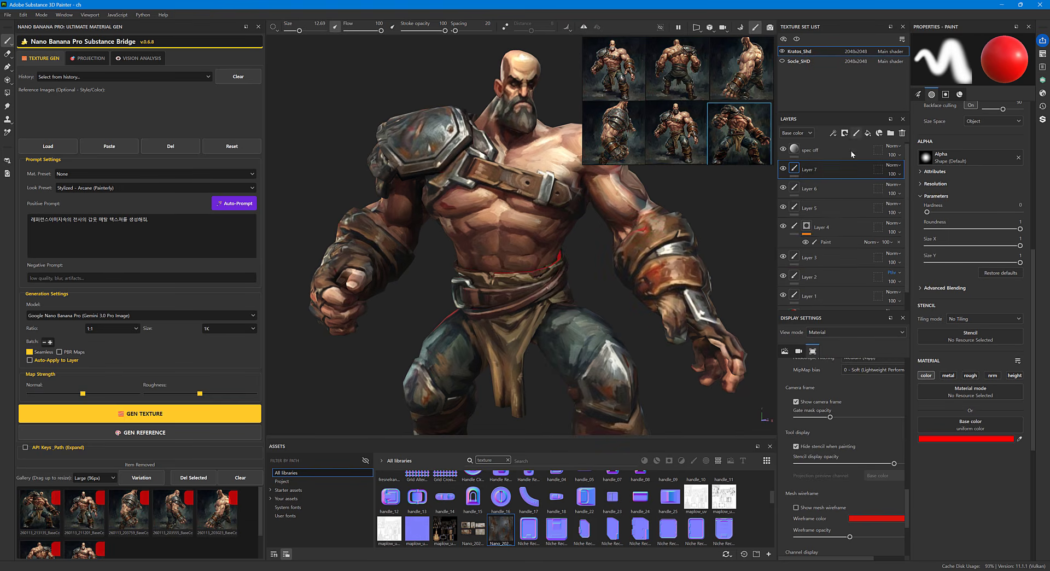
click(8, 120)
click(894, 165)
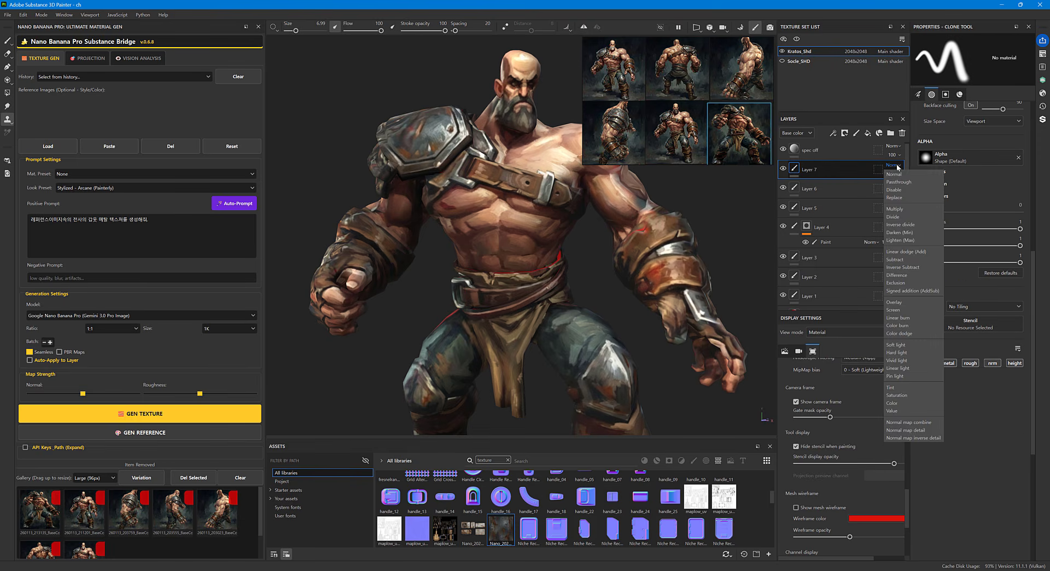
click(903, 181)
- Set a clone source on the skin beside the red patches on the back of the character's arm
scroll(445, 337, up, 4)
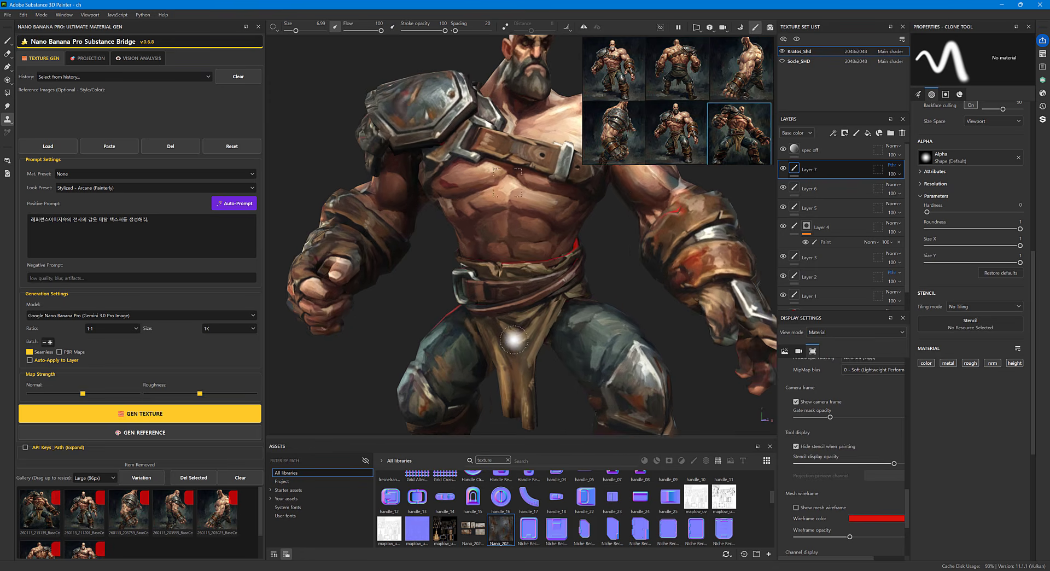
alt+middle_drag(564, 340, 594, 382)
alt+drag(577, 379, 323, 380)
alt+drag(569, 323, 445, 330)
mouse_move(446, 330)
alt+middle_down()
mouse_move(461, 304)
mouse_move(550, 422)
alt+middle_up()
mouse_move(550, 421)
alt+right_down()
mouse_move(575, 340)
mouse_move(526, 328)
mouse_move(526, 341)
mouse_move(531, 295)
mouse_move(587, 272)
alt+right_up()
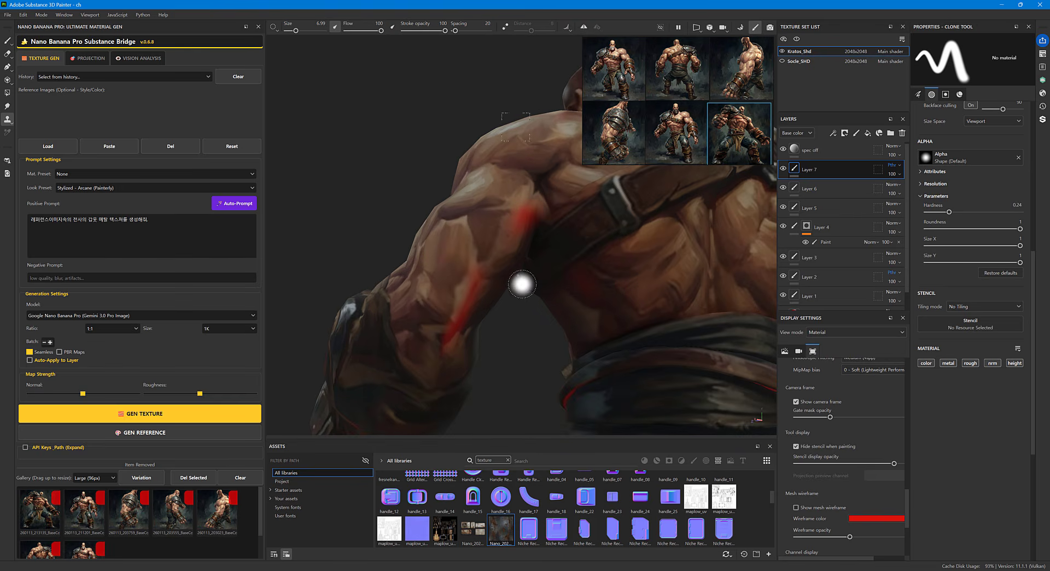
mouse_move(519, 311)
shift+right_down()
mouse_move(561, 309)
mouse_move(513, 310)
shift+right_up()
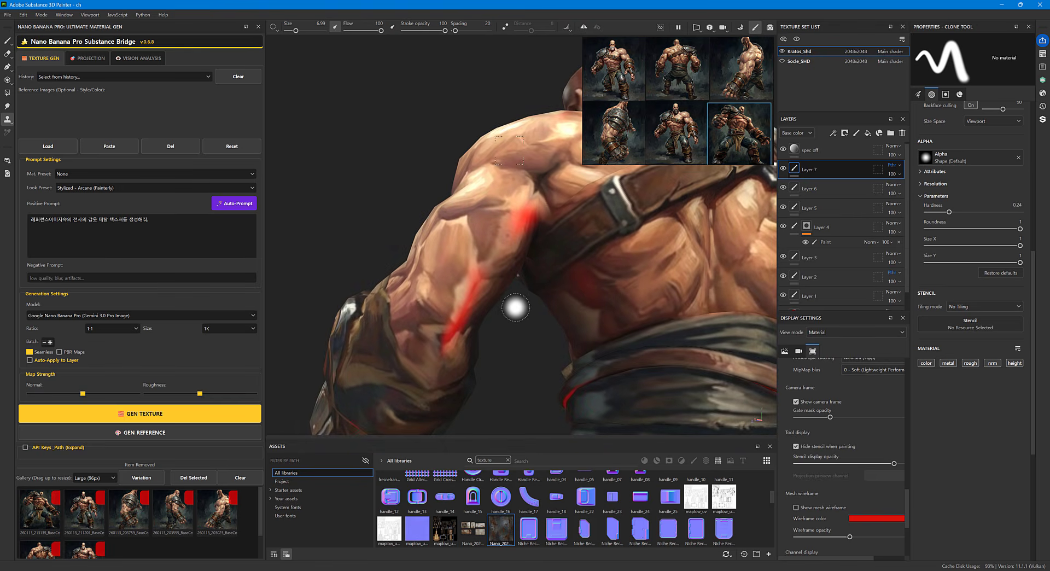
key(v)
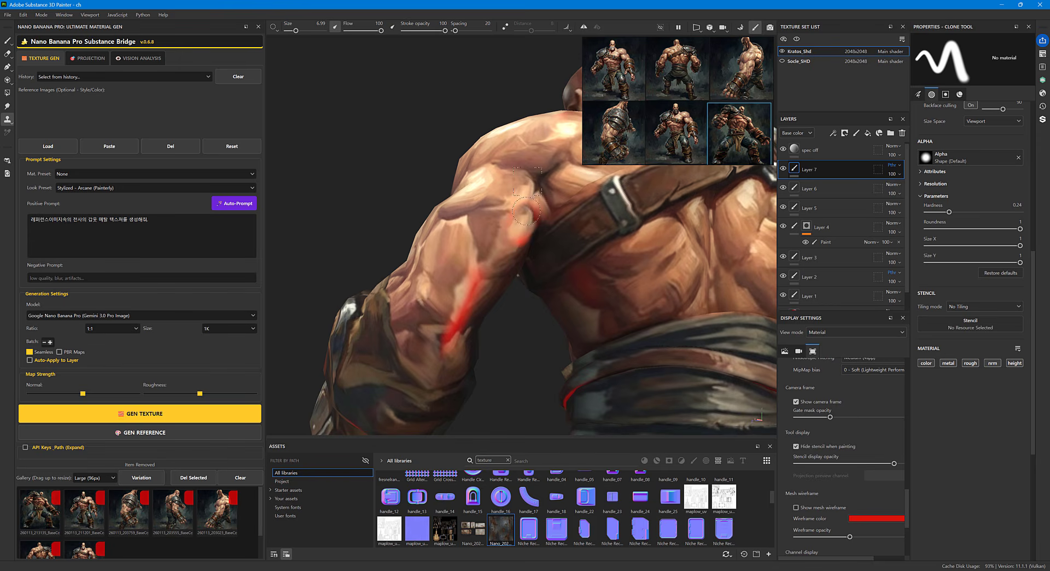
- Clone skin over the red patches on the back of the arm with brush size 7.43 and flow 45
key(bracketright)
key(bracketright)
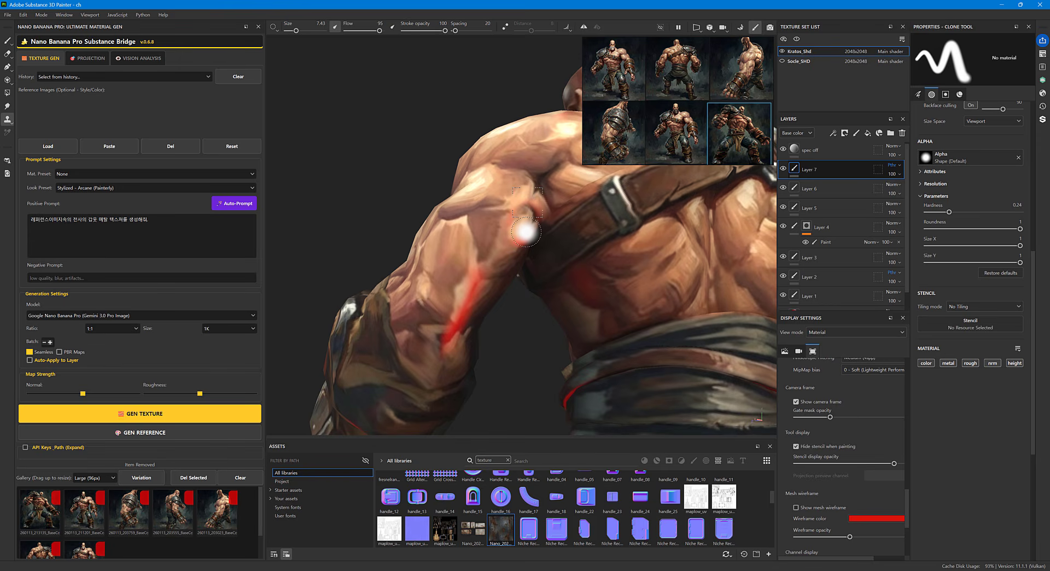
ctrl+drag(527, 232, 482, 232)
mouse_move(520, 213)
mouse_down()
mouse_move(533, 243)
mouse_move(521, 247)
mouse_up()
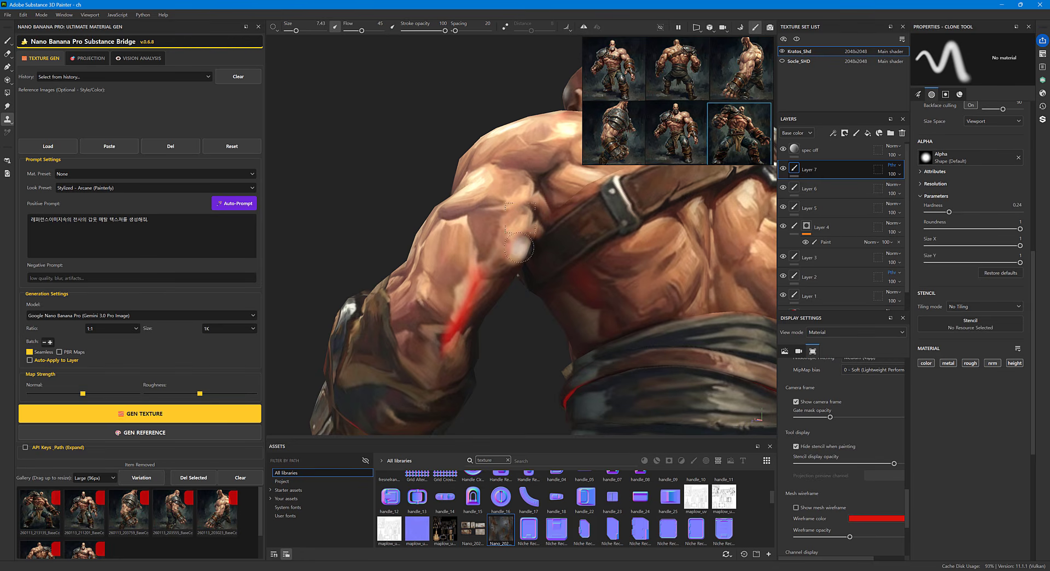
mouse_move(486, 287)
mouse_down()
mouse_move(451, 292)
mouse_move(472, 277)
mouse_move(451, 348)
mouse_move(467, 270)
mouse_move(464, 331)
mouse_move(486, 288)
mouse_up()
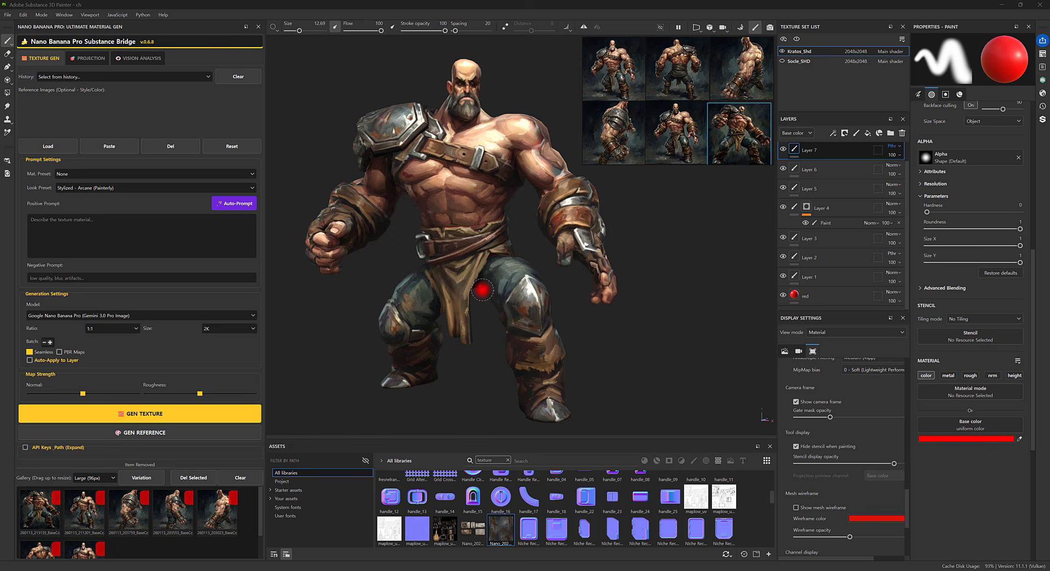
- Add the two newest projection images as texture references and enter the prompt "레퍼런스 이미지 전사의 갑옷스타일의 메탈 재질을 생성해줘."
alt+drag(475, 259, 512, 283)
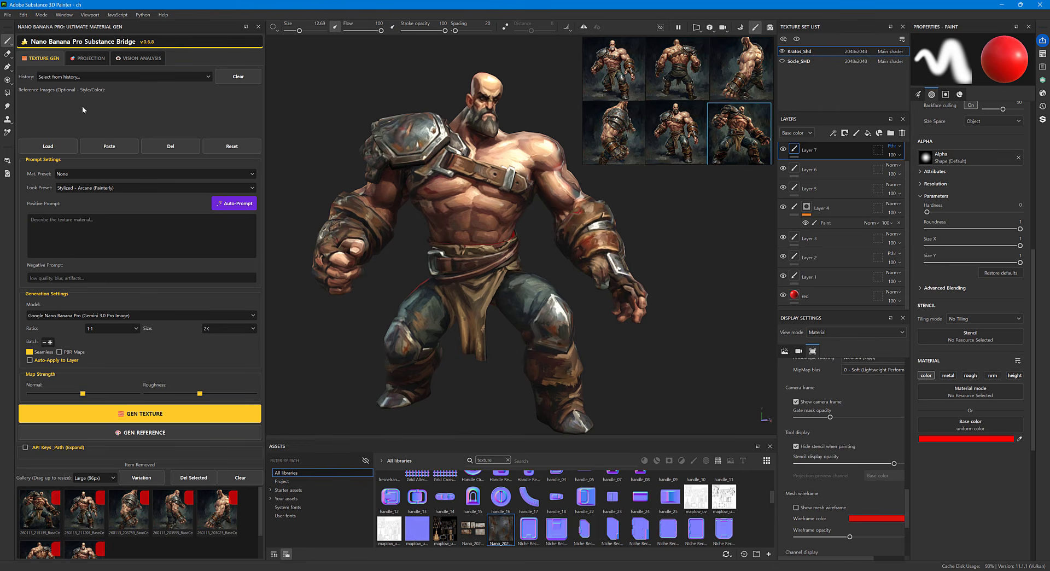
drag(37, 506, 64, 126)
drag(83, 510, 72, 117)
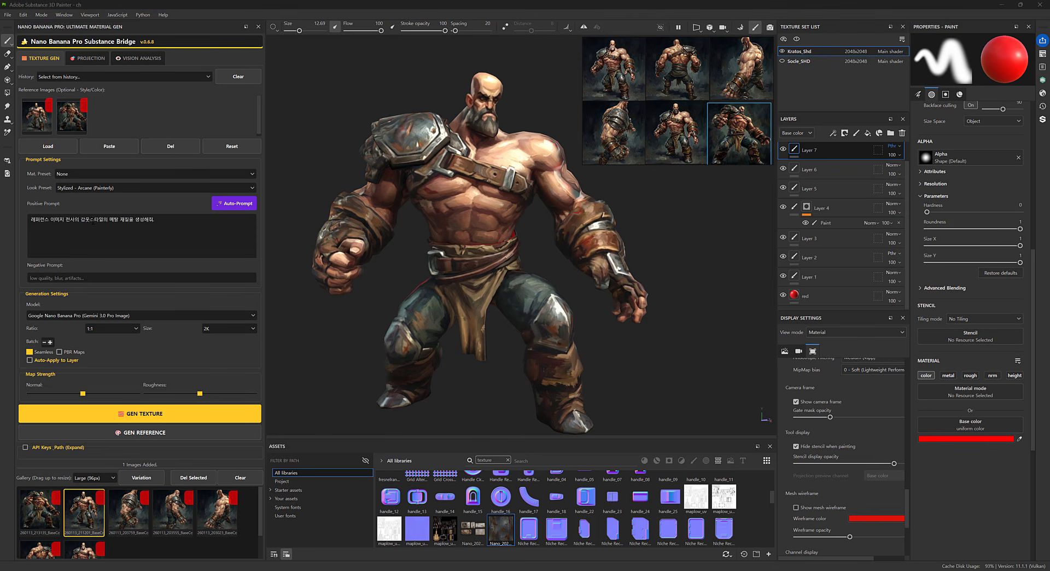
click(163, 219)
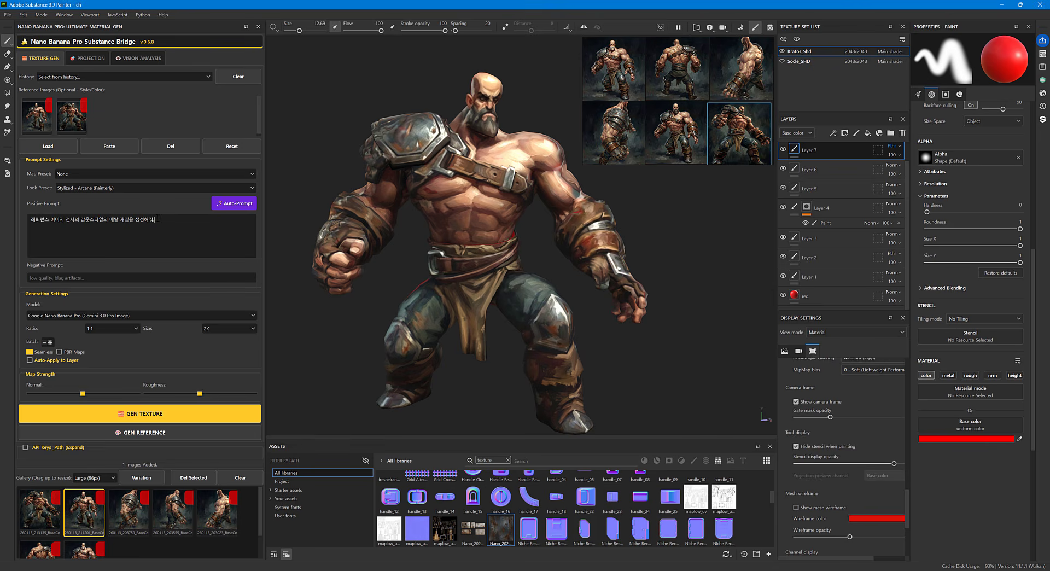
- Choose the Stylized - Arcane (Painterly) look preset, turn off Seamless and generate the texture
click(135, 188)
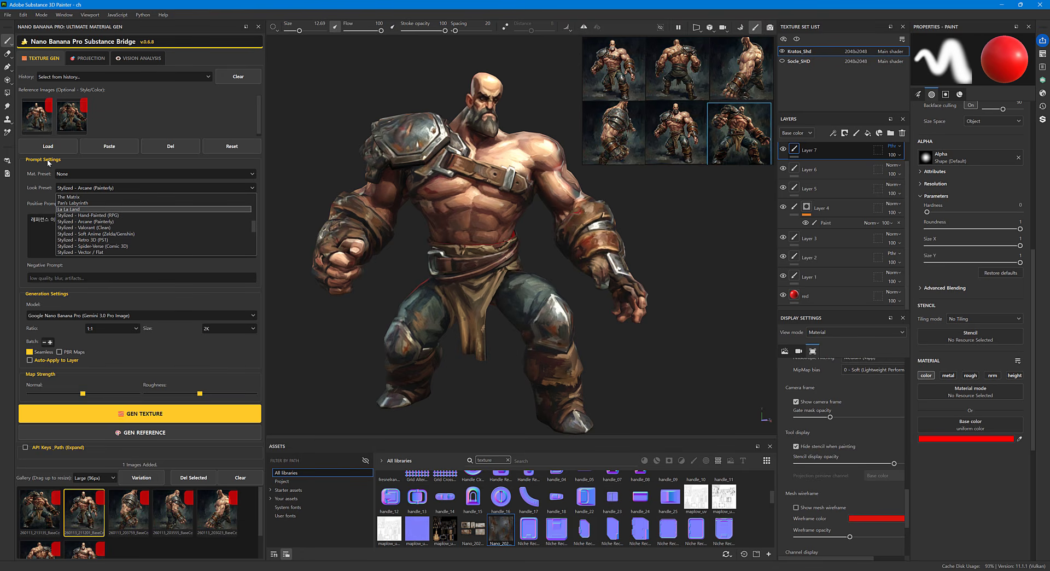
click(75, 223)
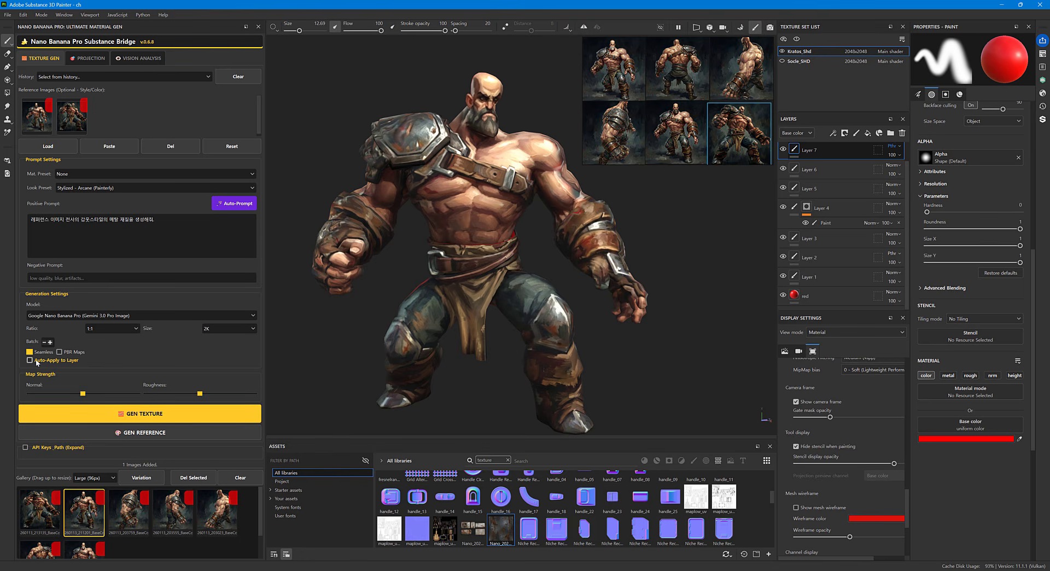
click(59, 352)
click(30, 353)
click(139, 417)
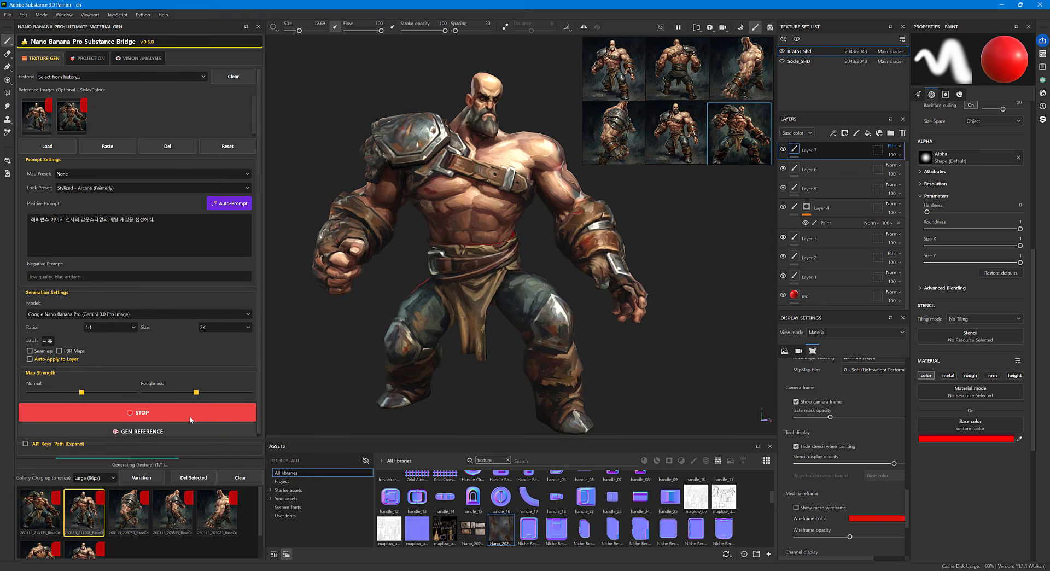
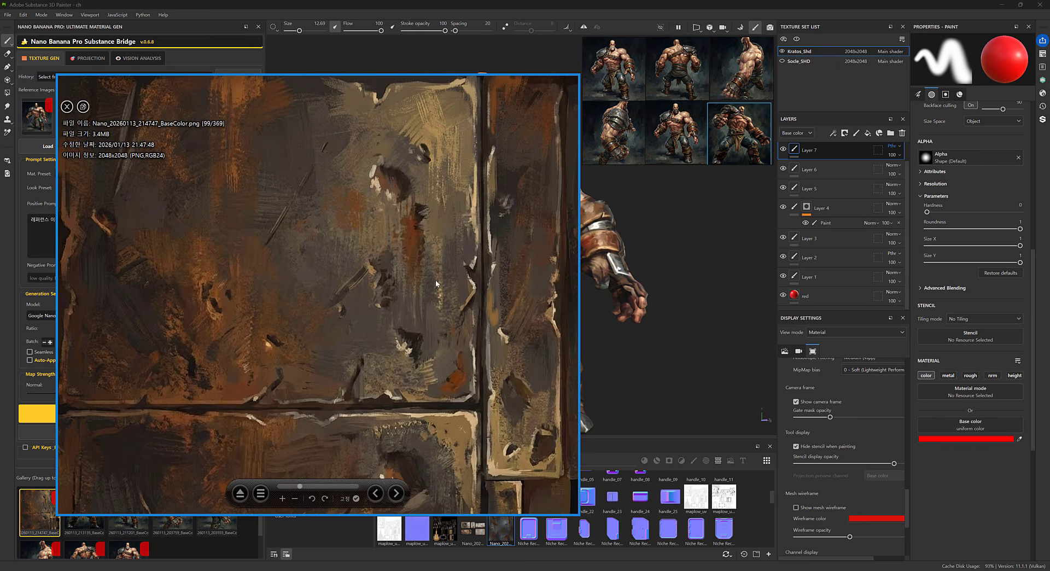
- Review the whole generated metal texture zoomed out to 50% and close the image viewer
scroll(436, 280, down, 3)
scroll(436, 280, down, 2)
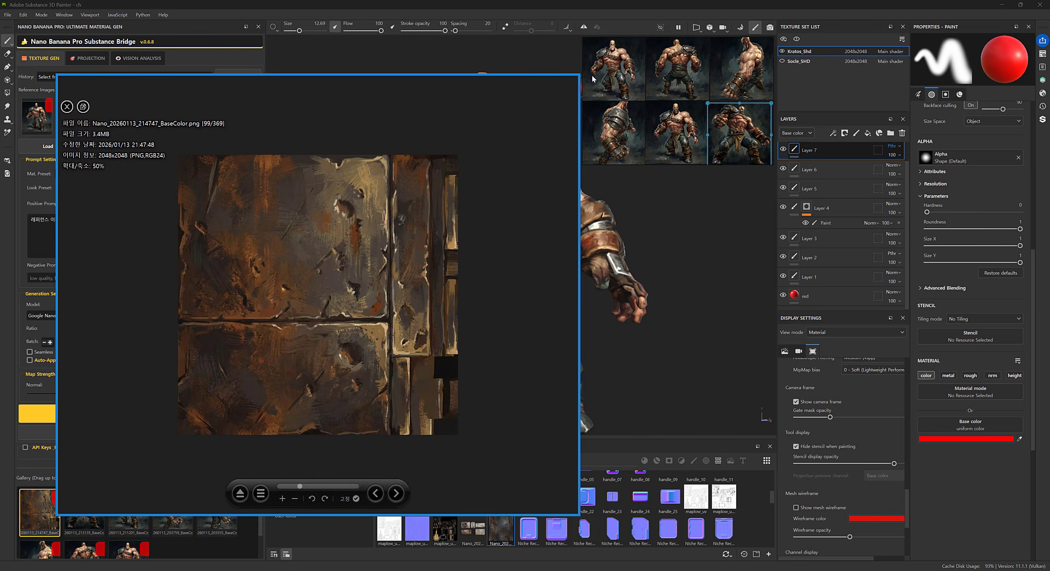
click(570, 85)
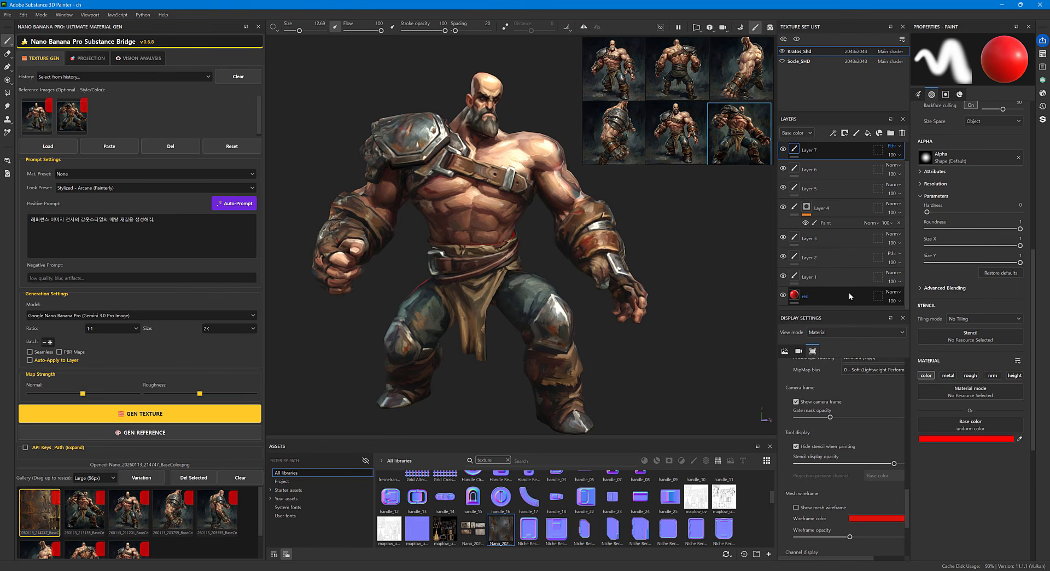
- Add a fill layer directly above the 'red' layer
click(829, 297)
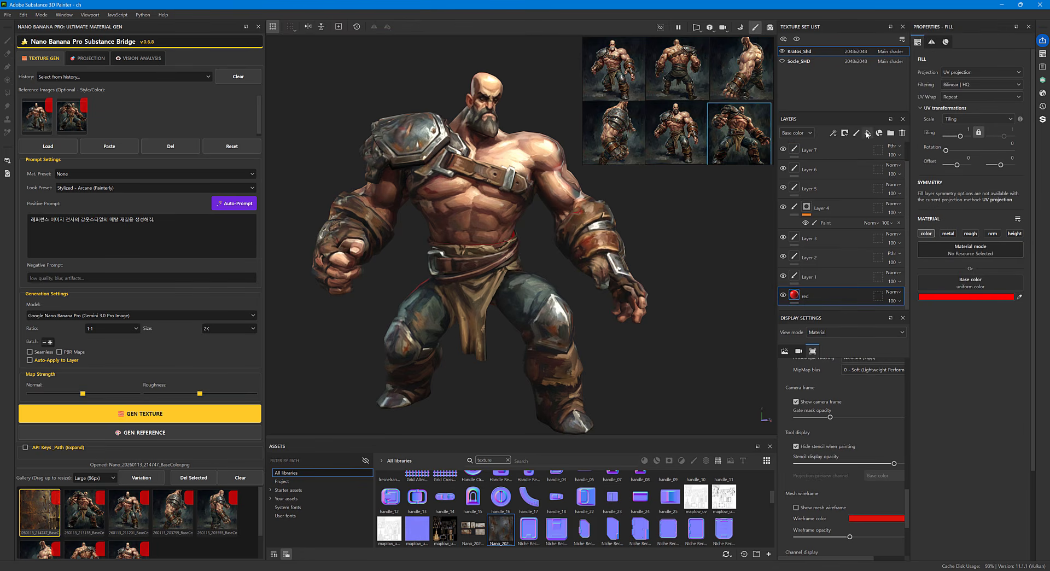
click(868, 133)
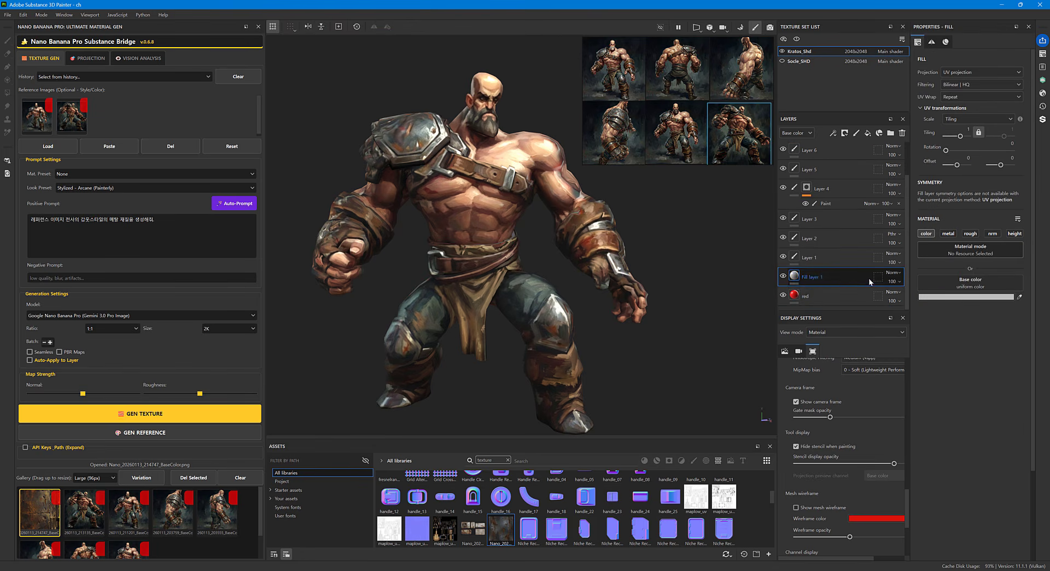
scroll(868, 278, down, 1)
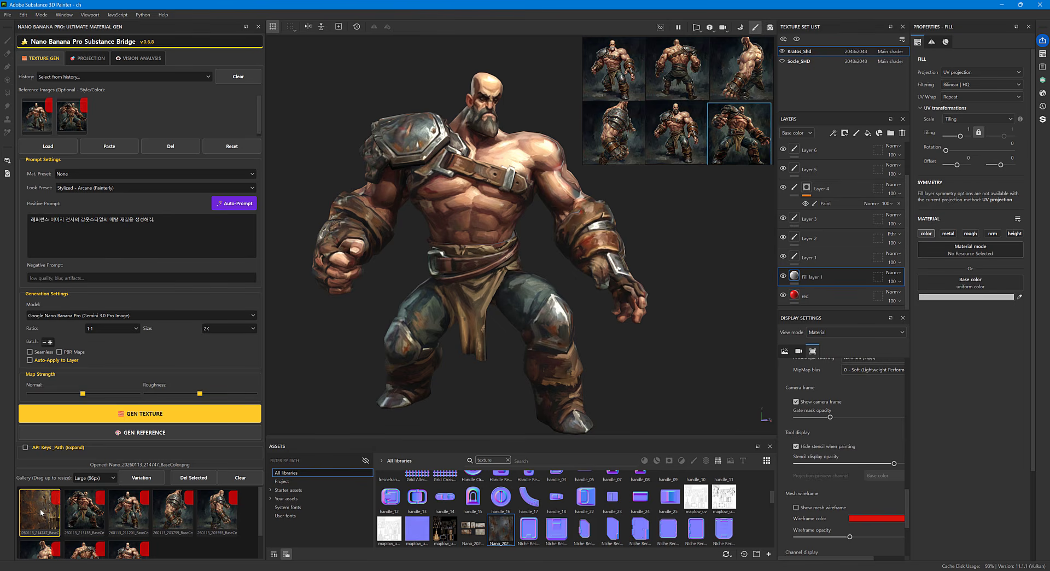
- Import Nano_20260113_214747_BaseColor.png into project 'ch' as a texture and assign it as the new fill layer's base color
drag(41, 504, 532, 483)
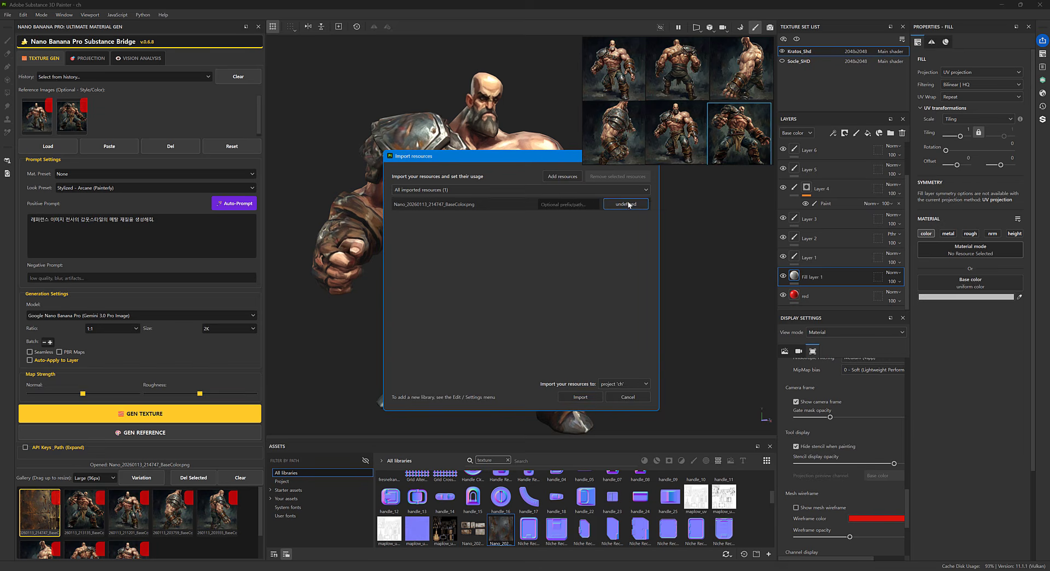
click(626, 204)
click(646, 230)
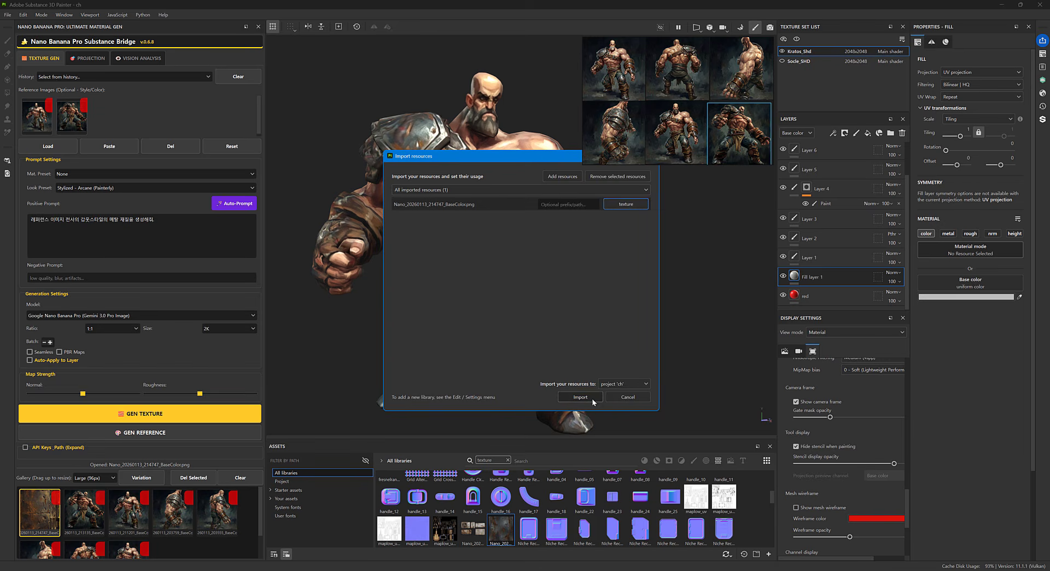
click(581, 397)
drag(525, 525, 967, 287)
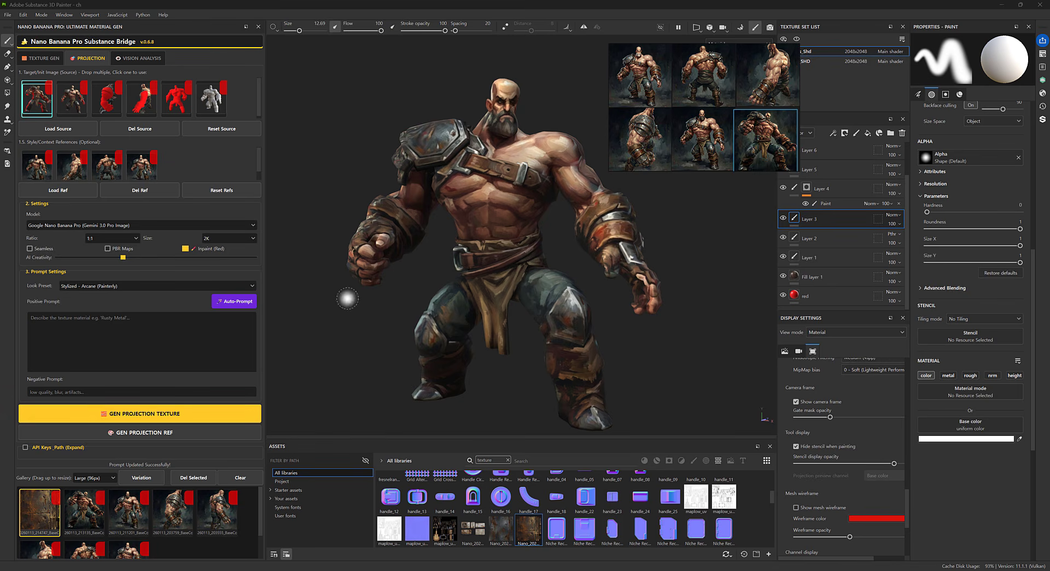
- Inspect the finished character's front under rotated environment lighting
shift+right_drag(490, 321, 520, 316)
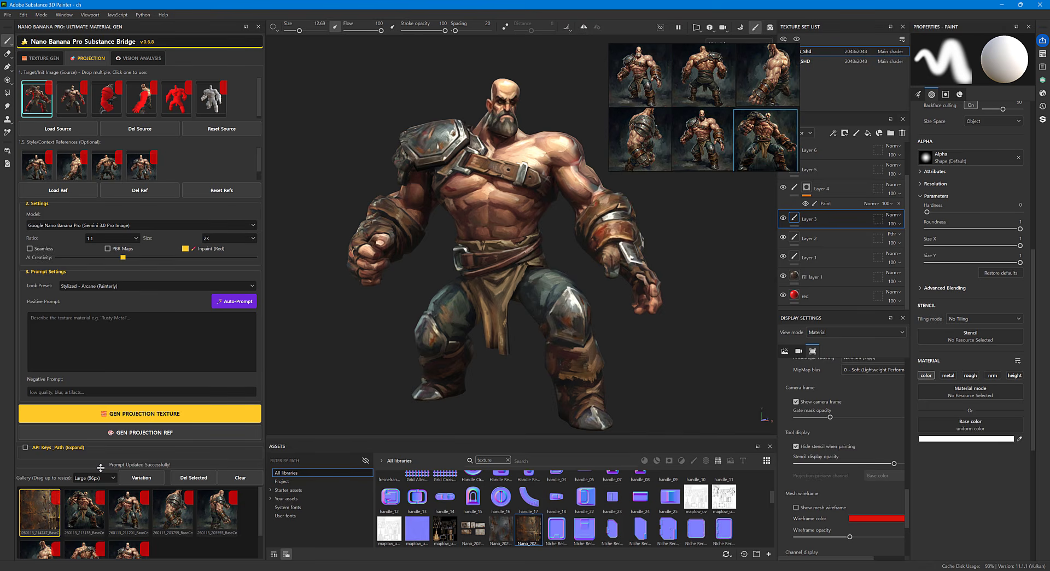
- Enlarge the plugin's gallery area and expand the API Keys and Path section to show its folder and key fields
drag(101, 468, 116, 434)
drag(131, 399, 146, 431)
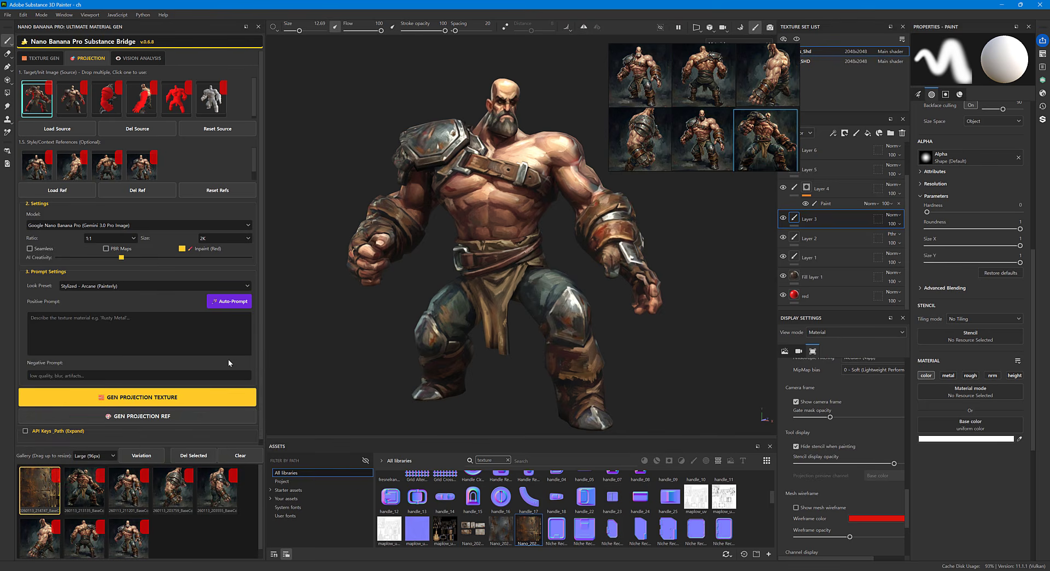
click(25, 432)
drag(262, 375, 257, 439)
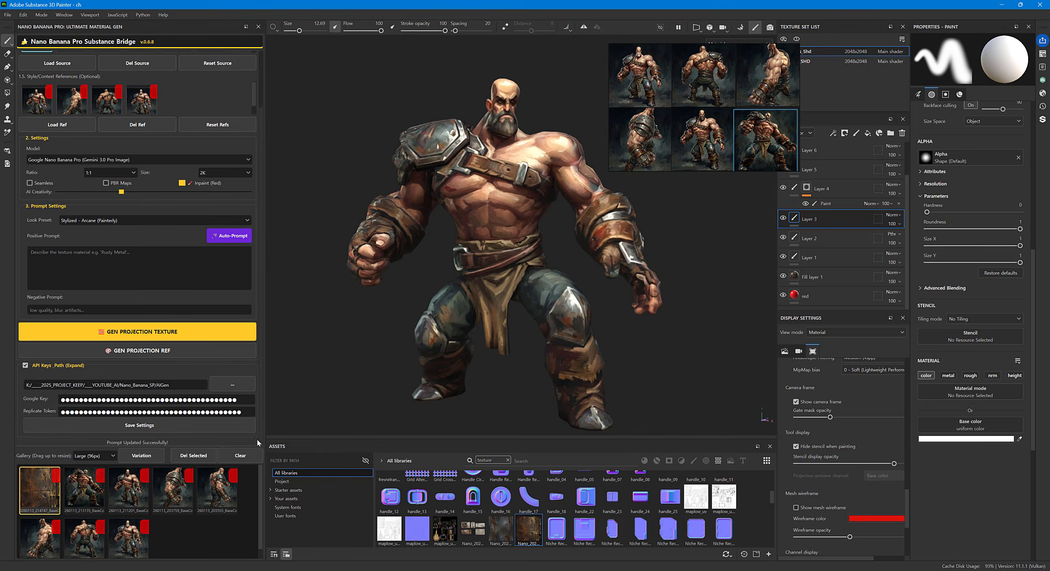
- Review the output path and API key fields of the projection settings, toggling that section and leaving it collapsed
click(25, 365)
click(25, 426)
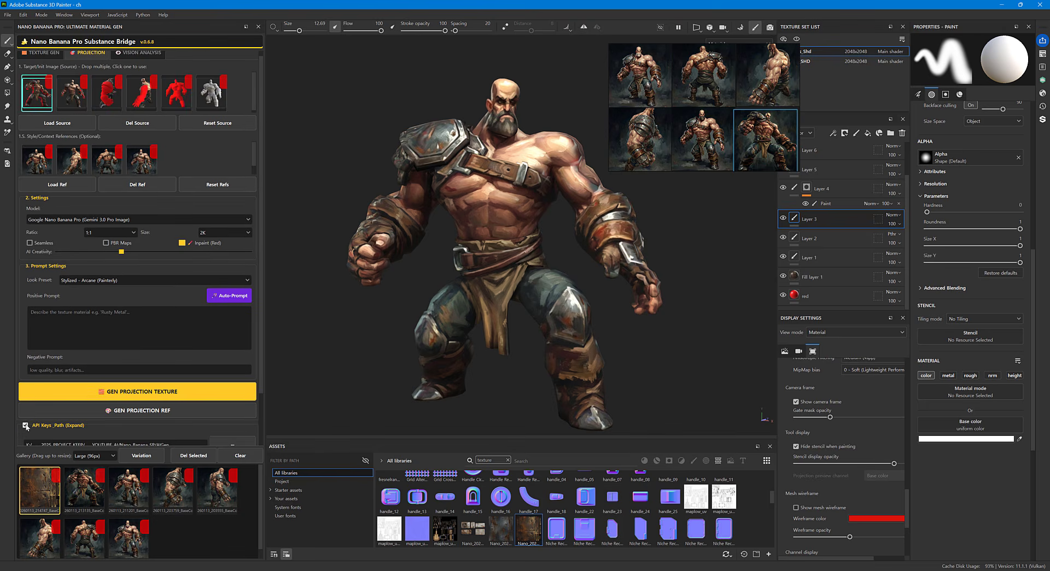
click(25, 425)
click(26, 426)
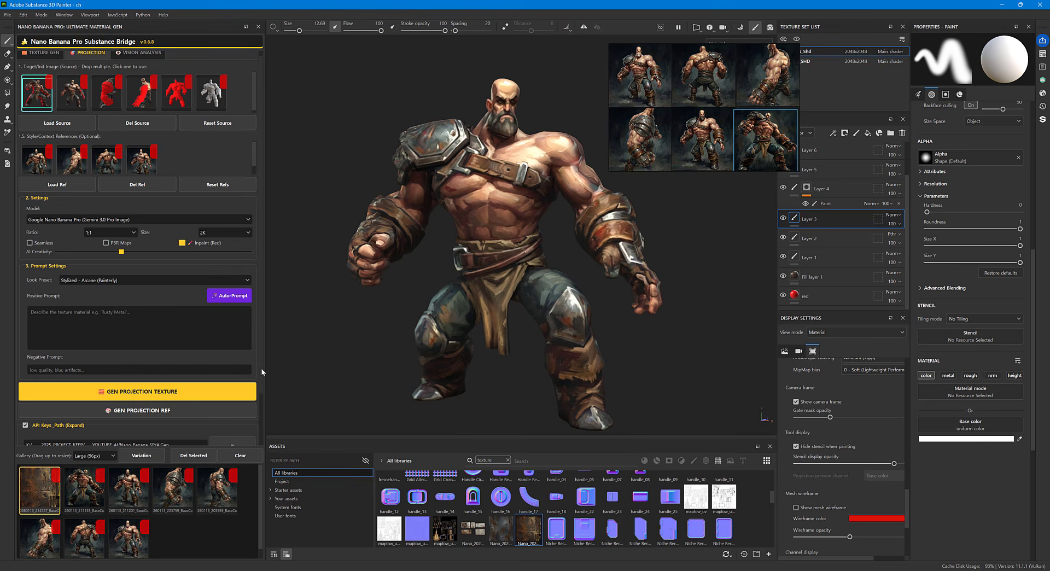
drag(261, 369, 262, 421)
click(25, 377)
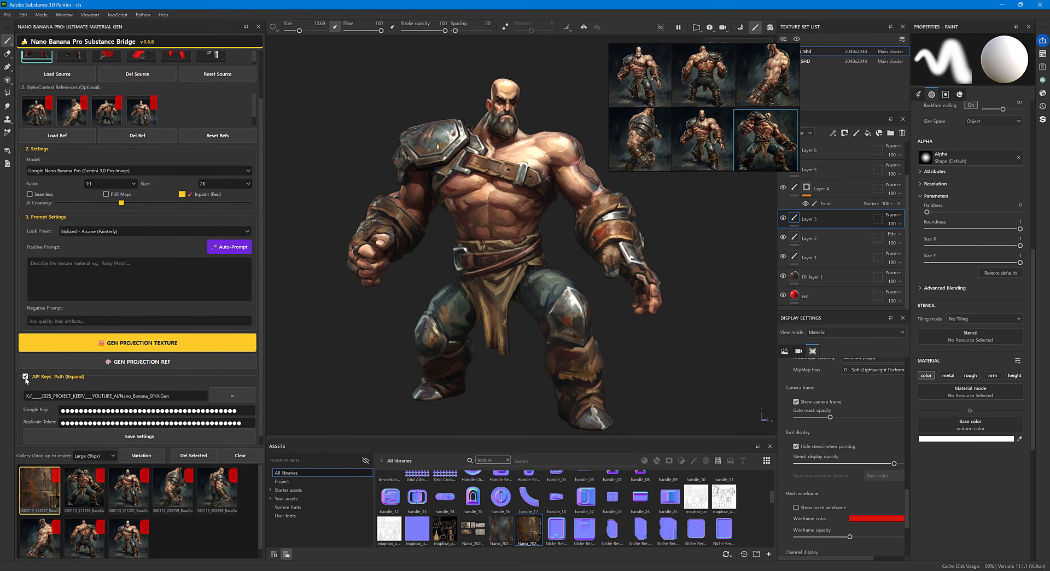
drag(261, 386, 263, 382)
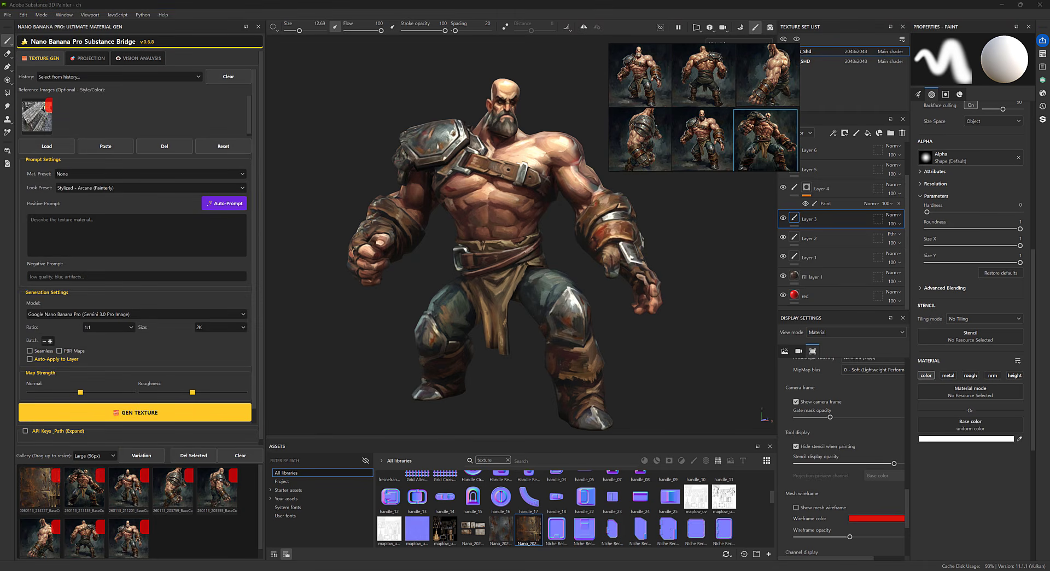
- Fill the texture generator's positive prompt from the wood plank reference image with Auto-Prompt and read through the text
click(107, 225)
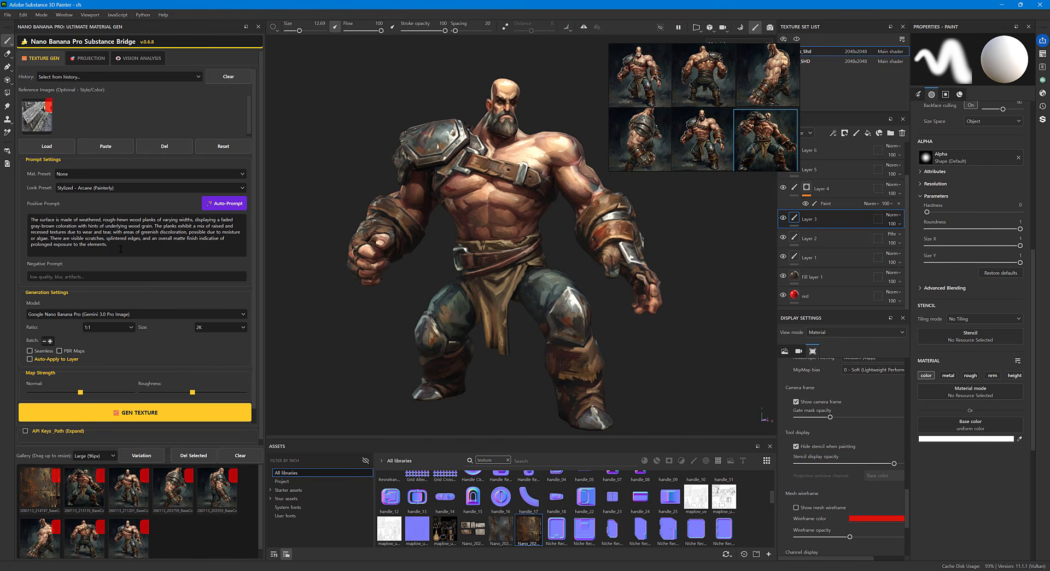
key(ctrl+a)
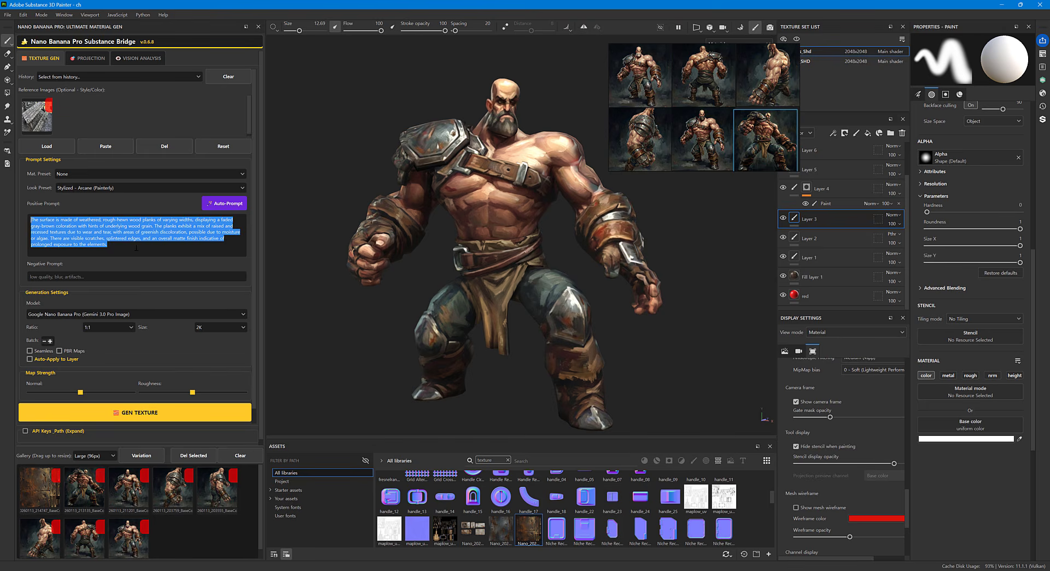
click(135, 248)
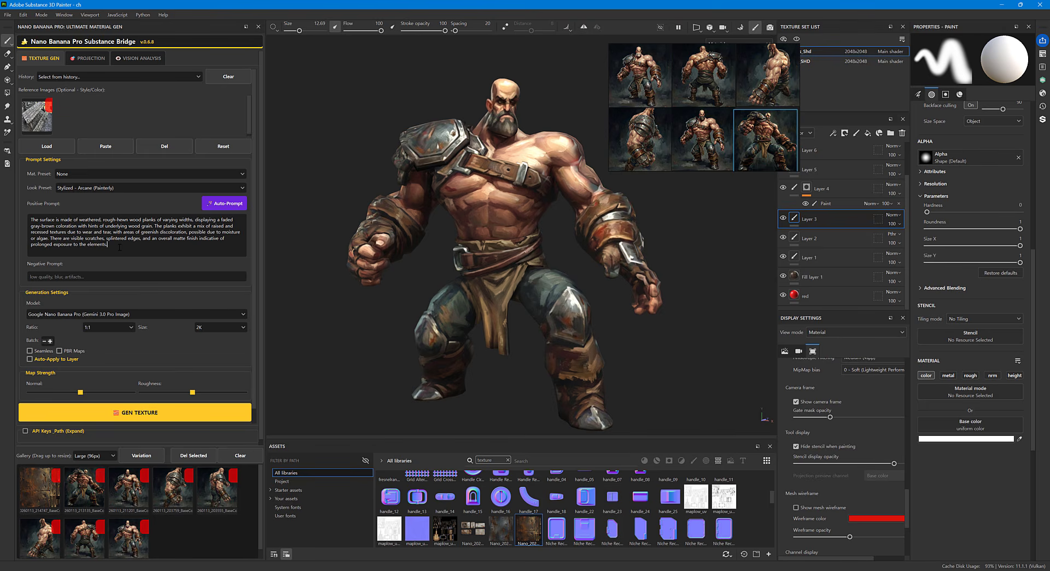
key(ctrl+a)
click(141, 248)
- Generate a 1:1, 2K texture from the weathered wood prompt with the Stylized - Arcane (Painterly) look preset
click(140, 188)
click(195, 164)
click(130, 415)
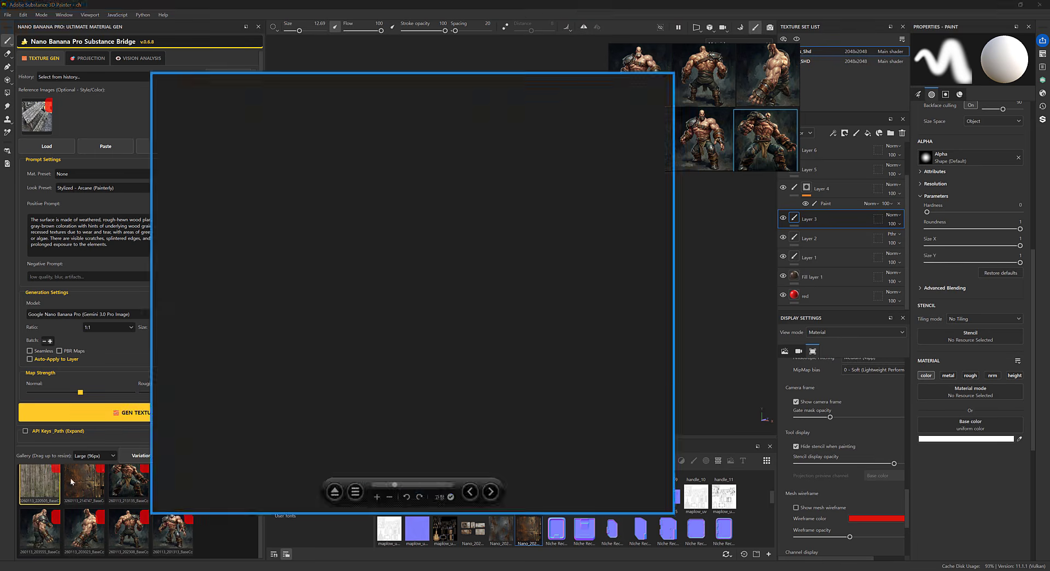
- Review the generated wood plank texture at 60% and 70% zoom, close the viewer and reread its prompt
scroll(476, 270, down, 3)
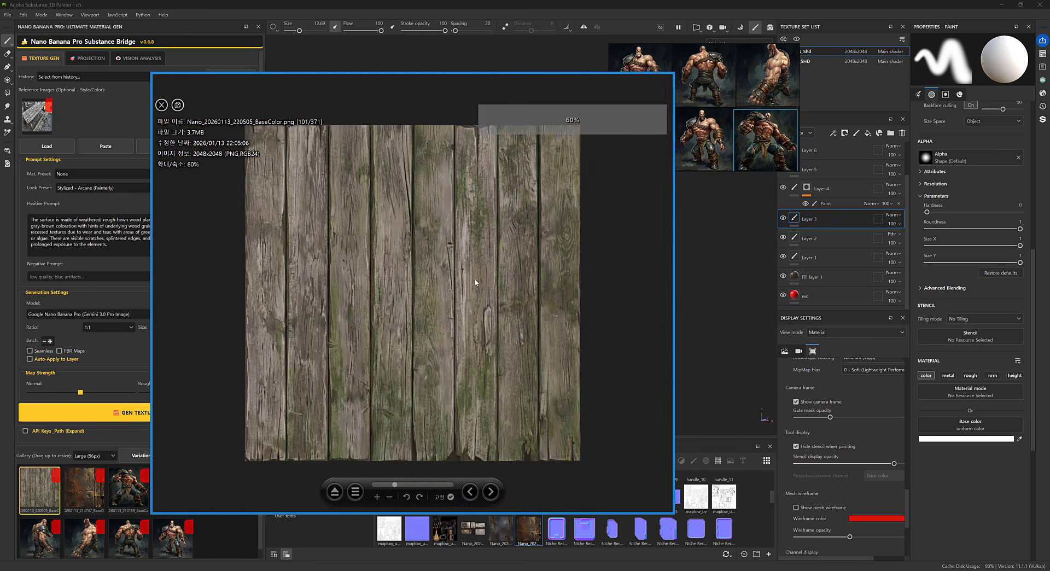
scroll(478, 268, up, 1)
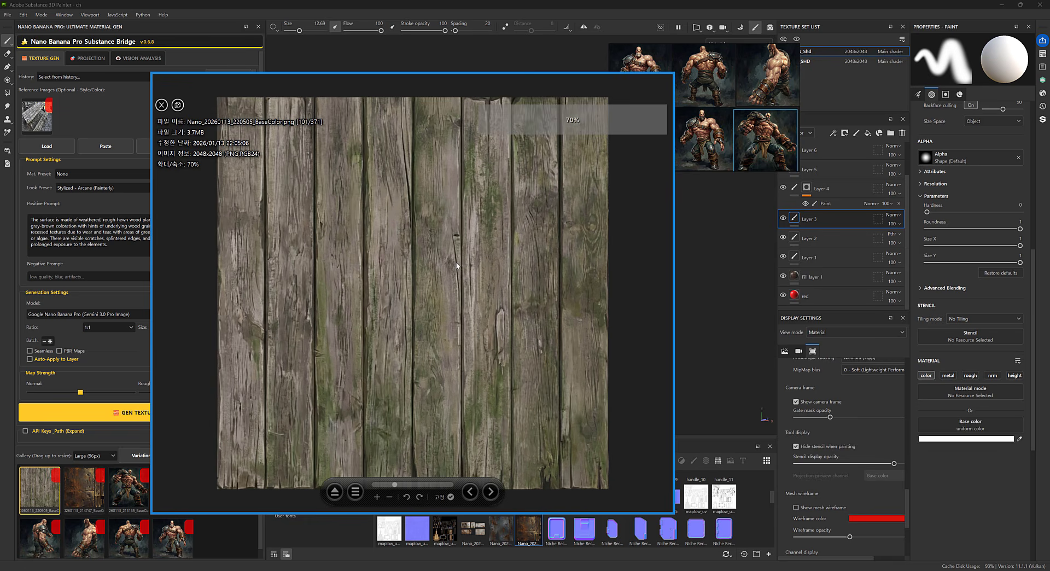
click(663, 80)
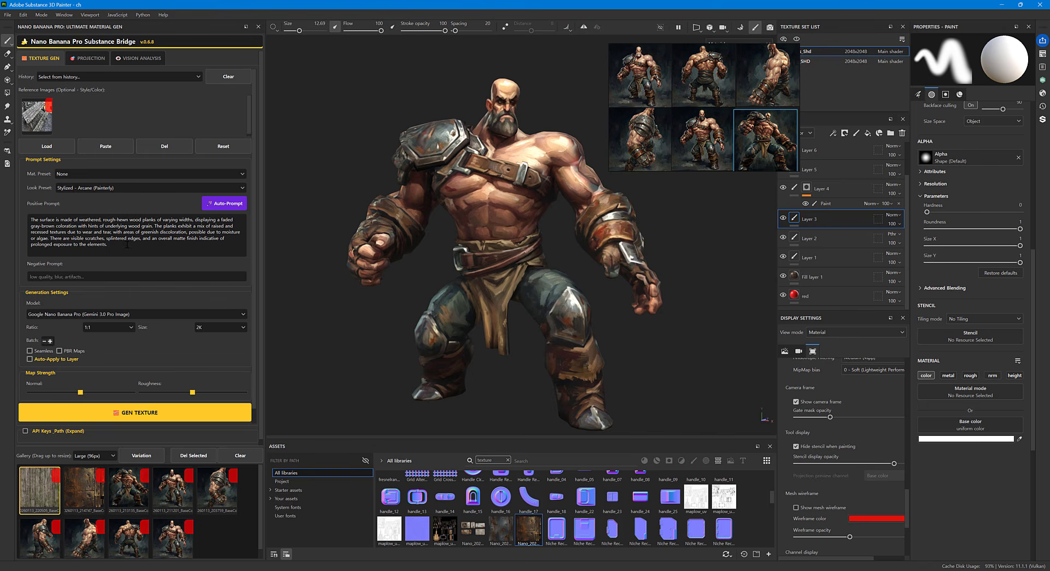
drag(127, 244, 27, 218)
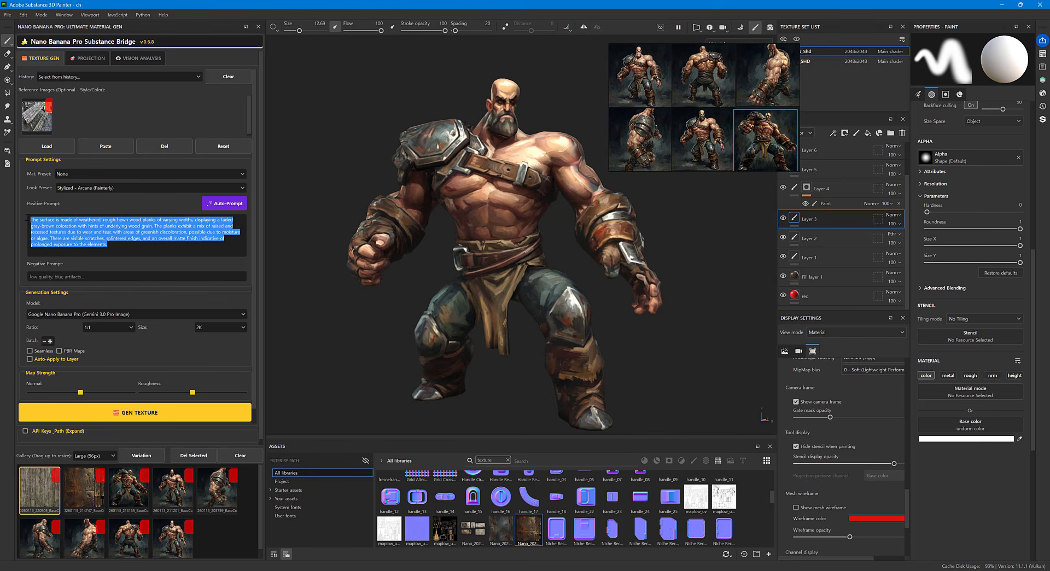
click(123, 246)
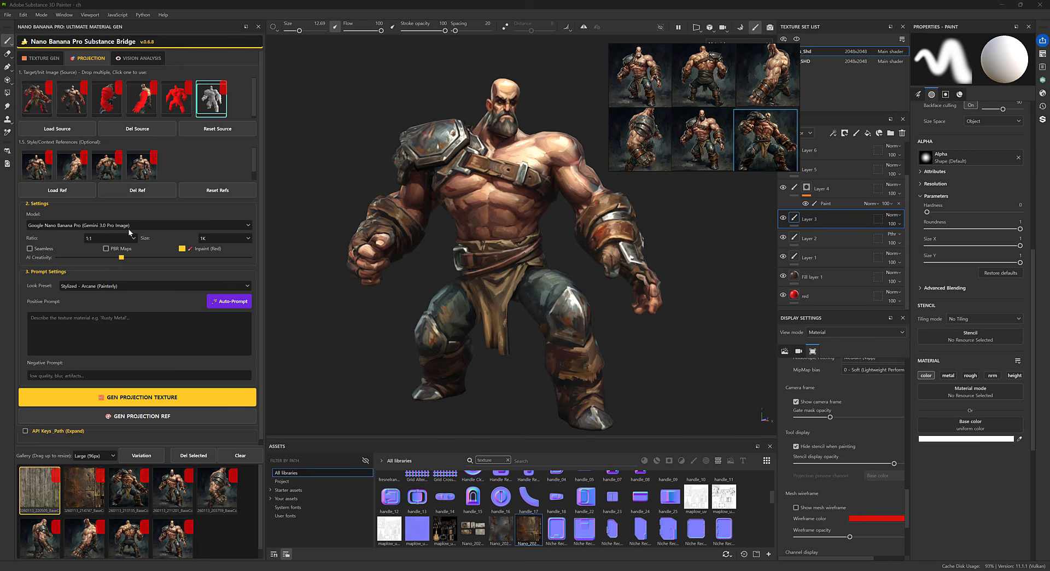
- Review the available projection models and set the model to Replicate Nano Banana
click(87, 225)
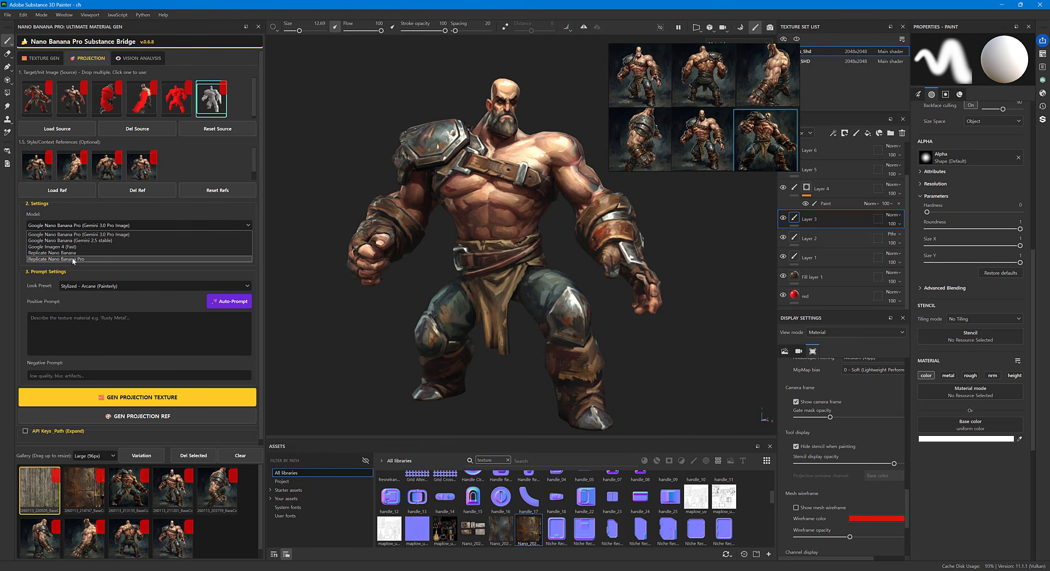
click(217, 155)
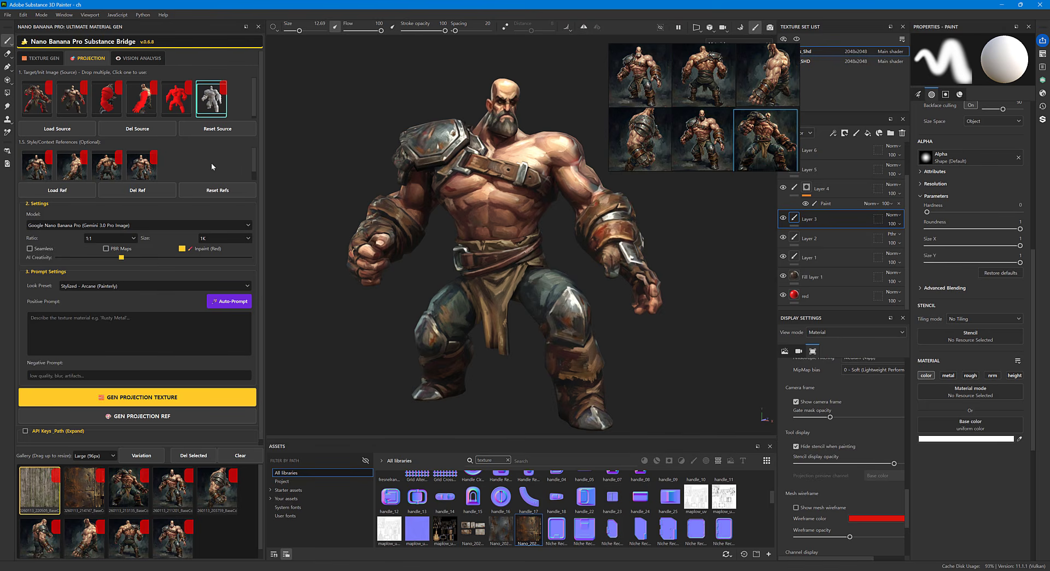
click(134, 226)
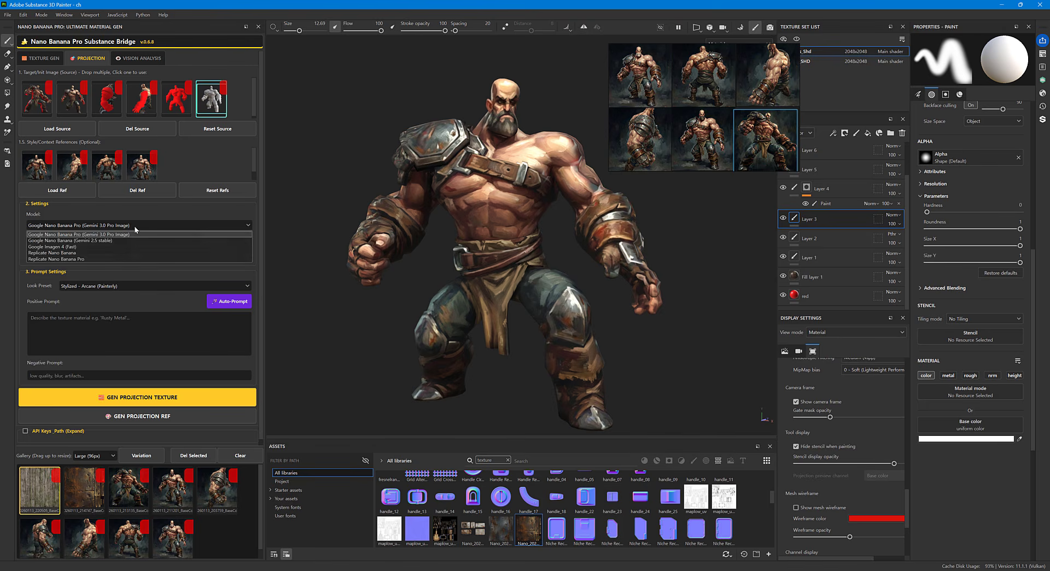
click(87, 252)
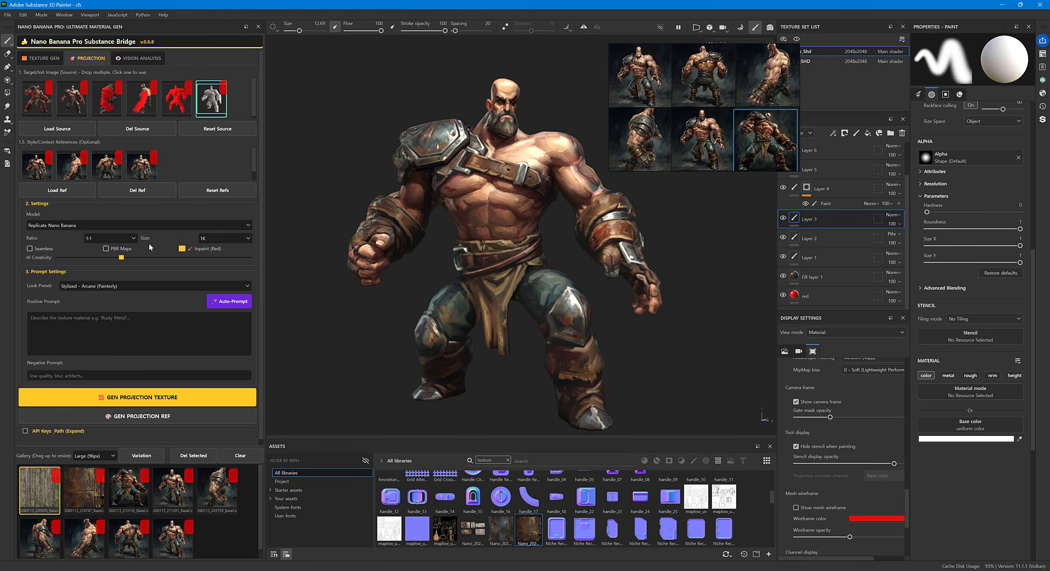
click(80, 225)
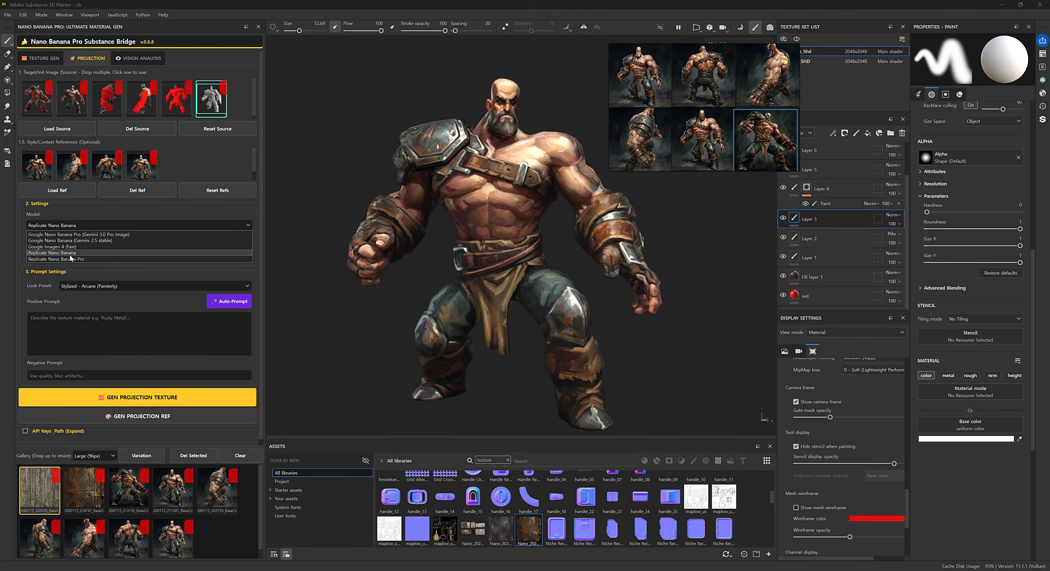
click(200, 159)
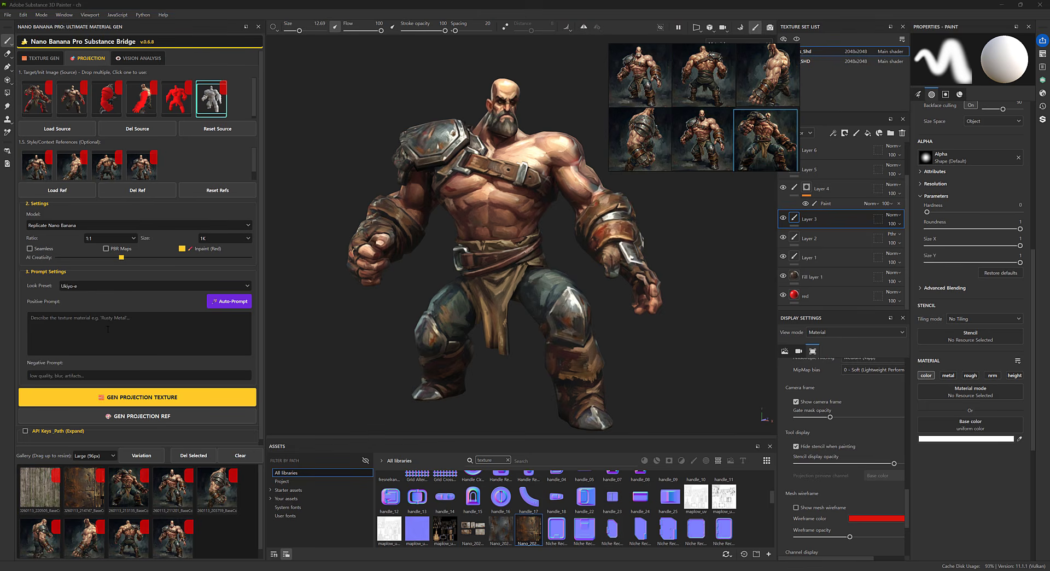
- Clear all style reference images from the projection setup and choose the Ukiyo-e look preset
click(205, 154)
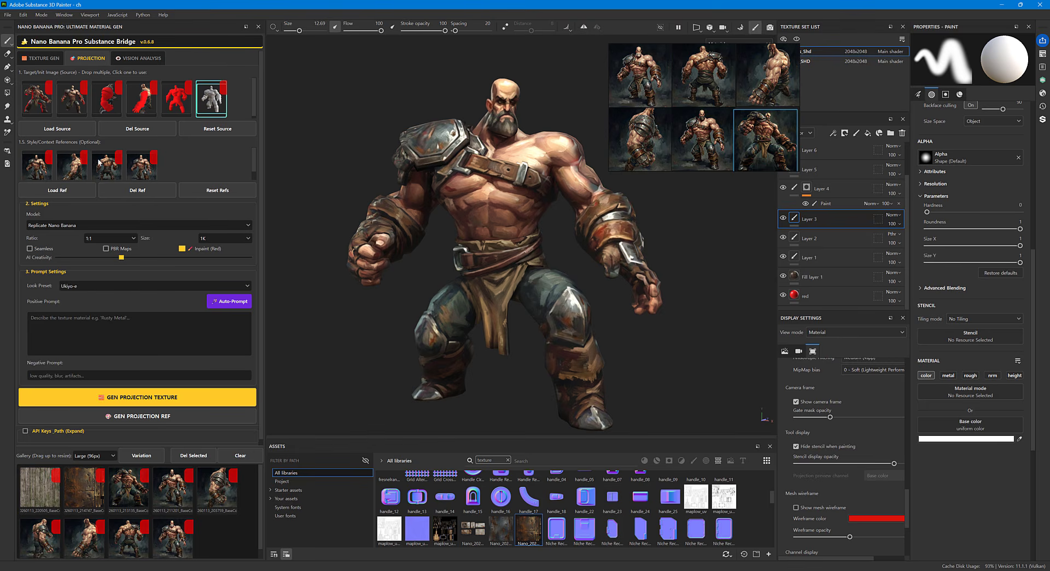
click(222, 192)
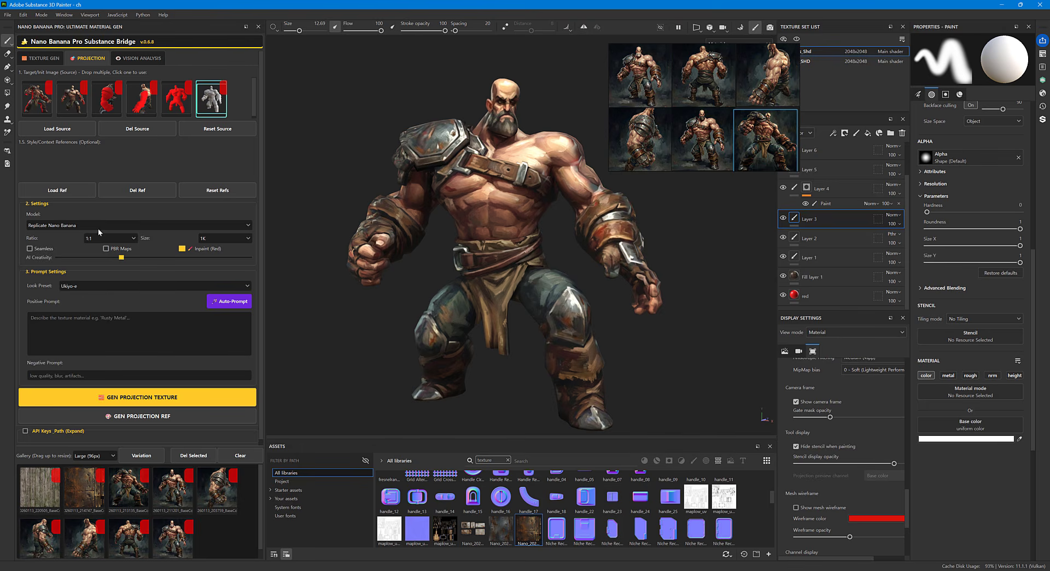
click(99, 286)
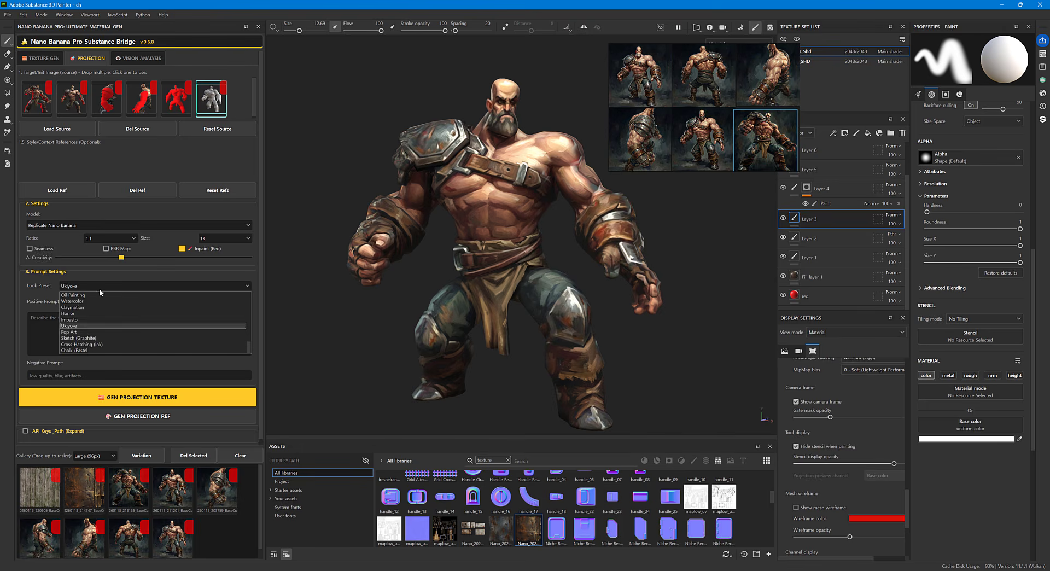
click(85, 325)
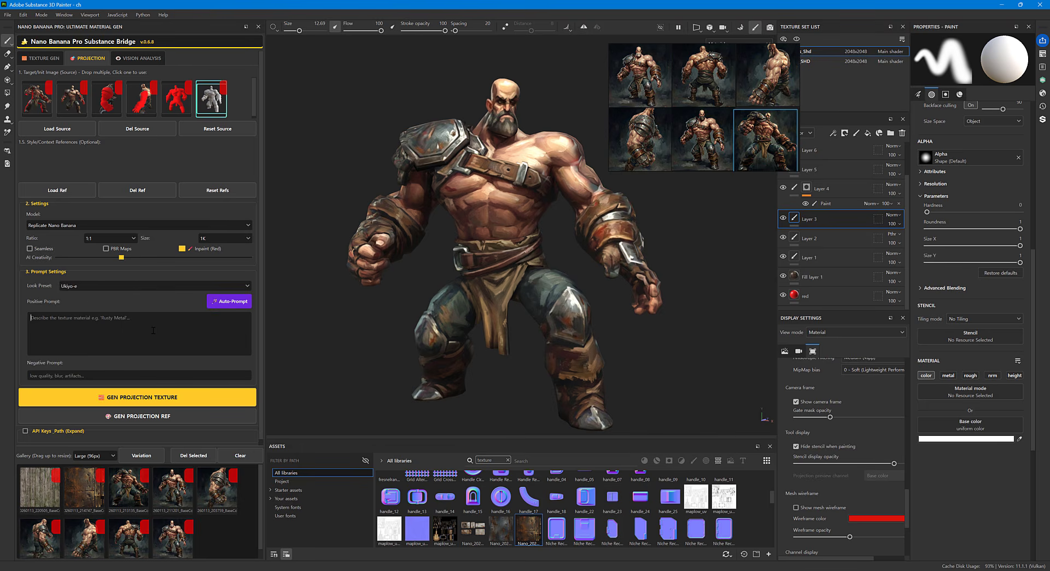
- Enter the positive prompt "전사 캐릭터", generate the projection texture and close the resulting image preview
text(전사 캐릭터)
click(92, 397)
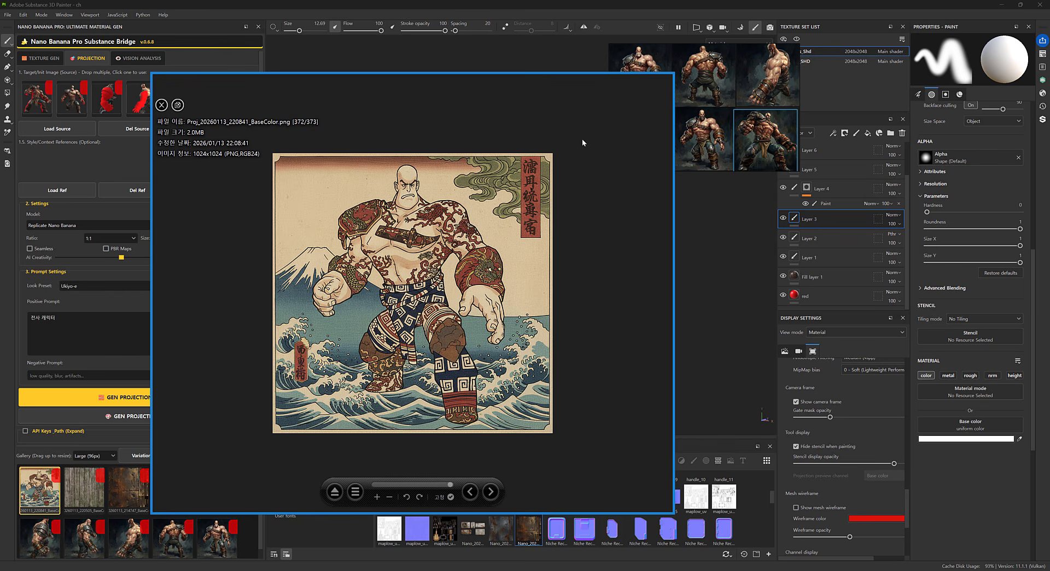
click(663, 83)
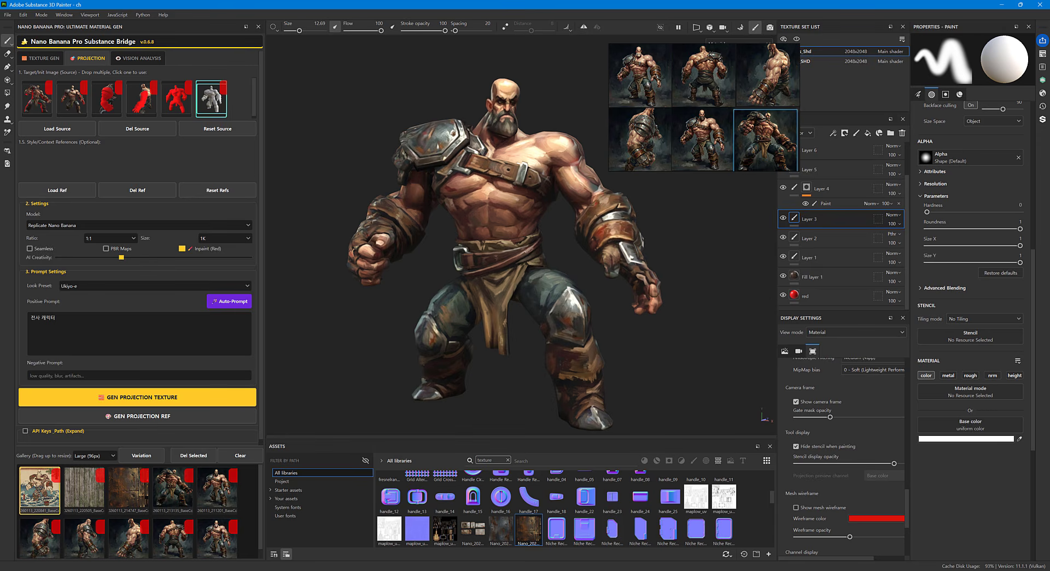
- Set the projection model to Replicate Nano Banana Pro and the look preset to Sketch (Graphite)
click(69, 227)
click(70, 257)
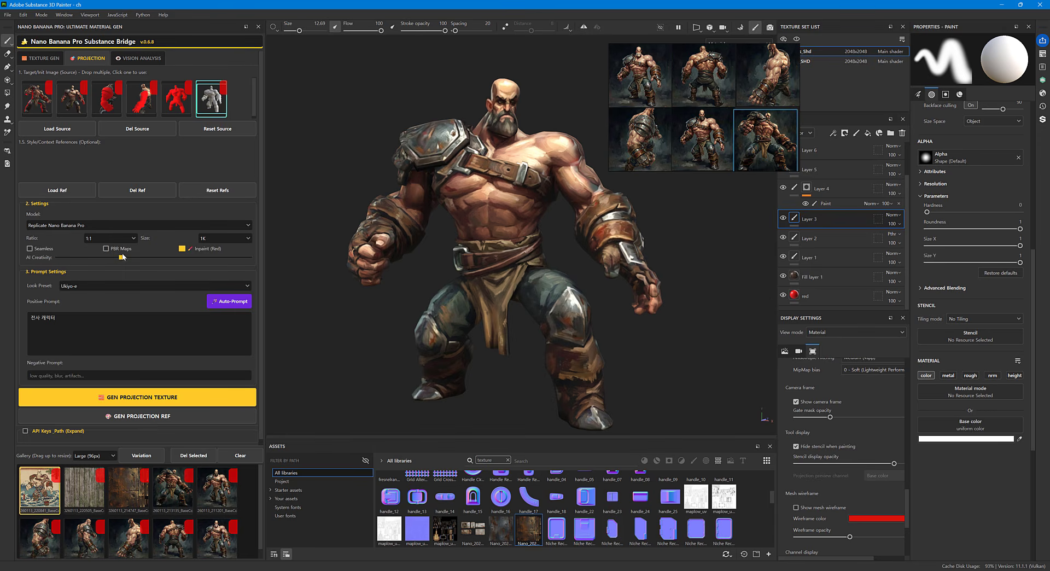
click(116, 287)
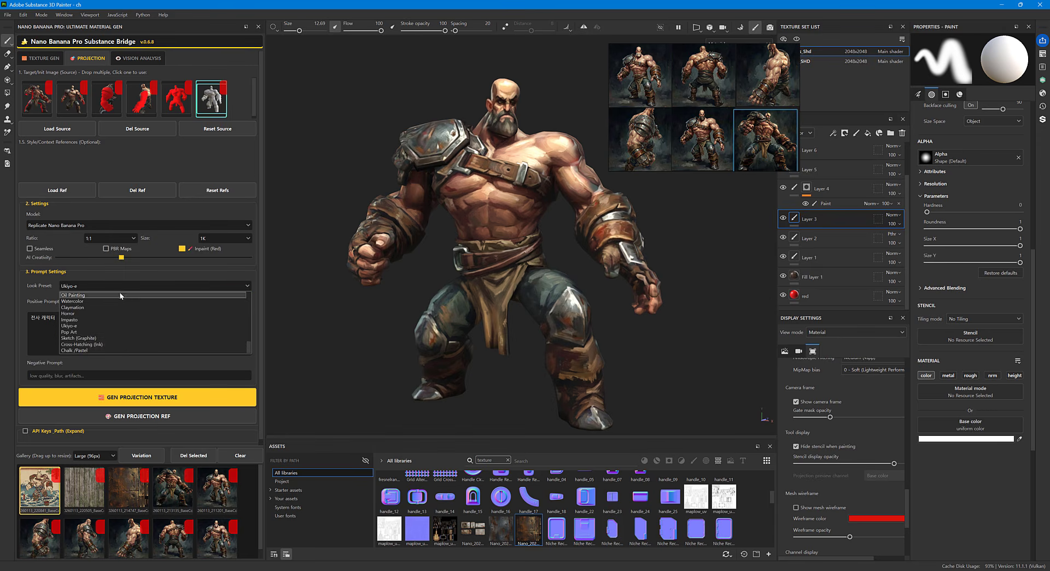
click(103, 338)
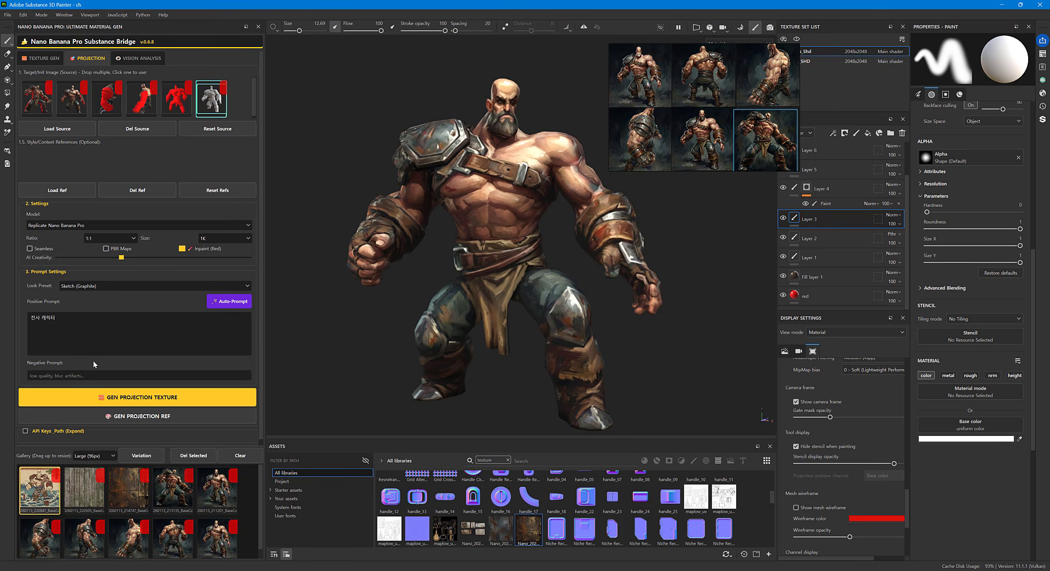
- Browse the look presets, choose Film Noir and start generating the projection texture with it
click(130, 289)
scroll(132, 314, down, 3)
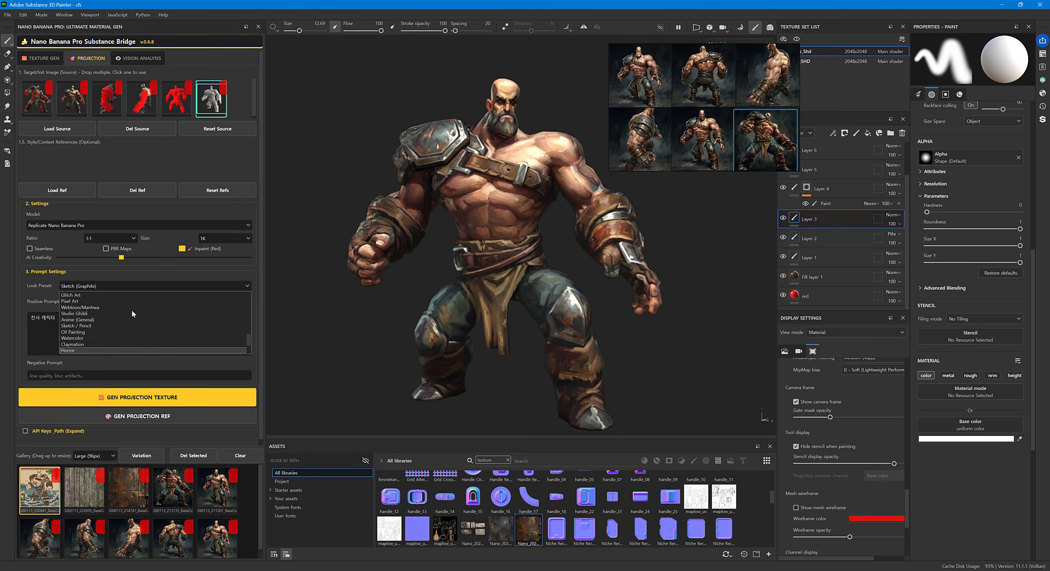
scroll(132, 313, down, 5)
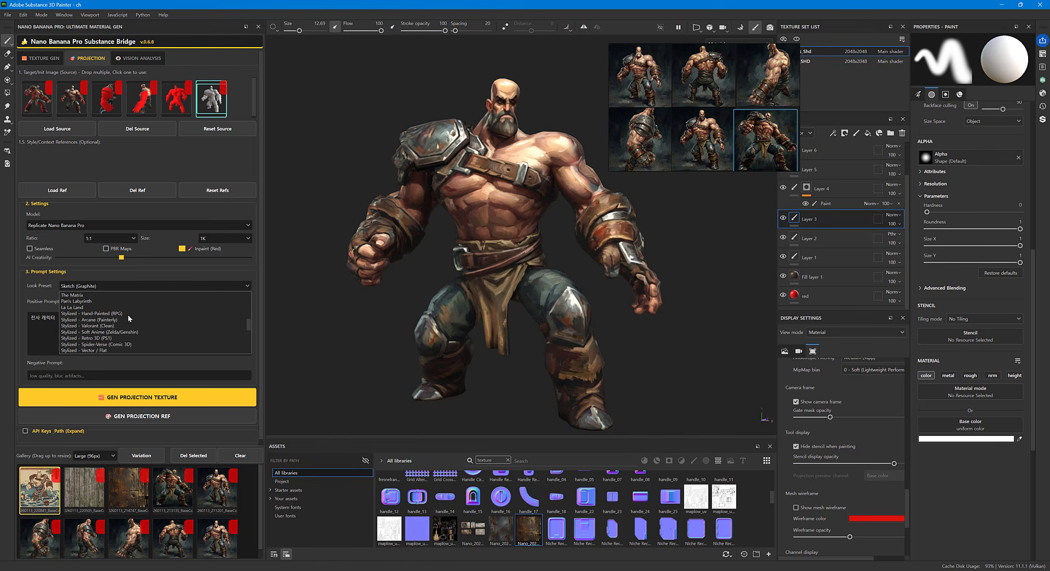
scroll(127, 314, up, 4)
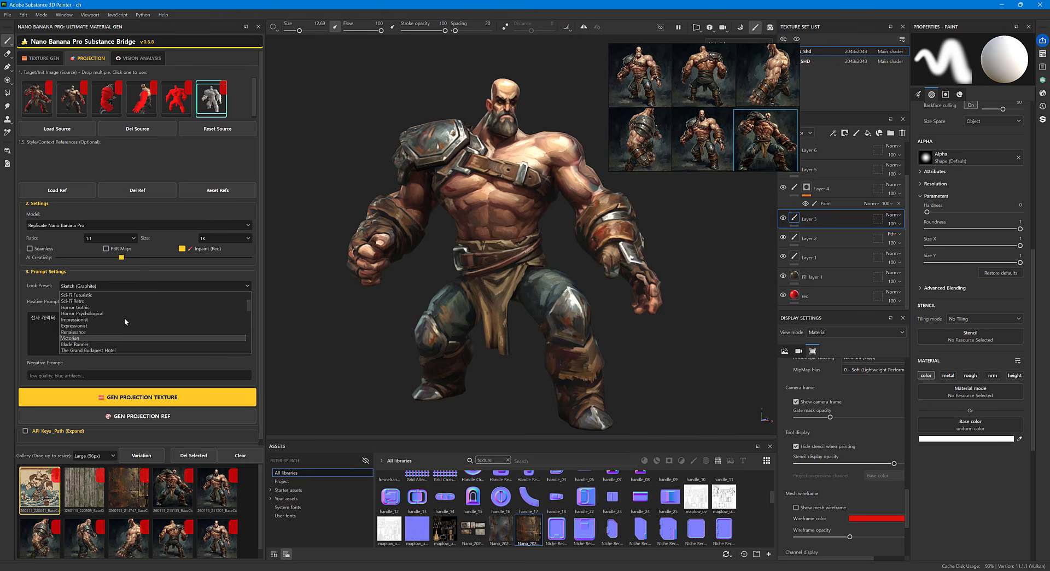
scroll(83, 315, up, 3)
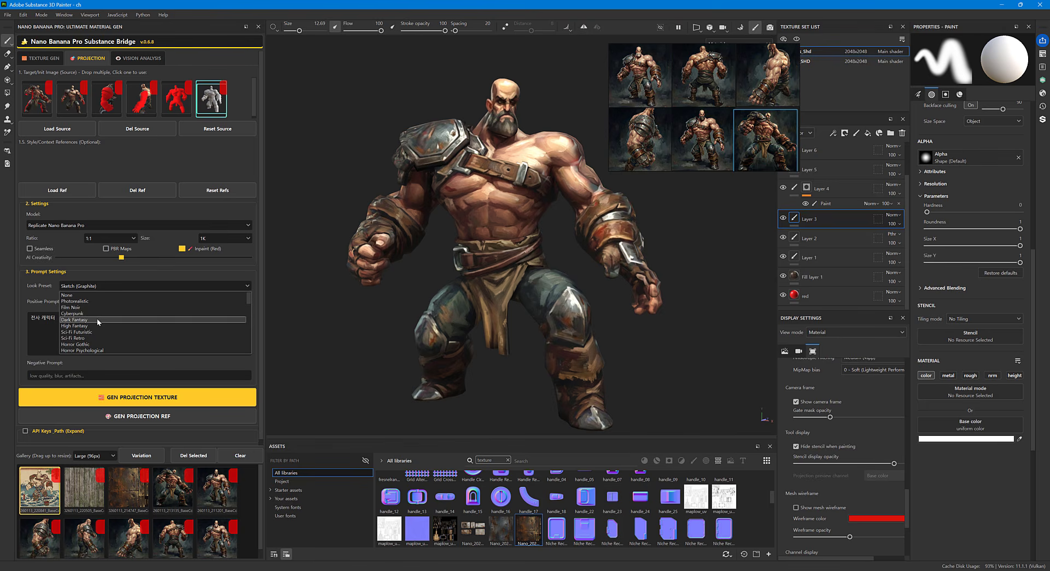
click(78, 308)
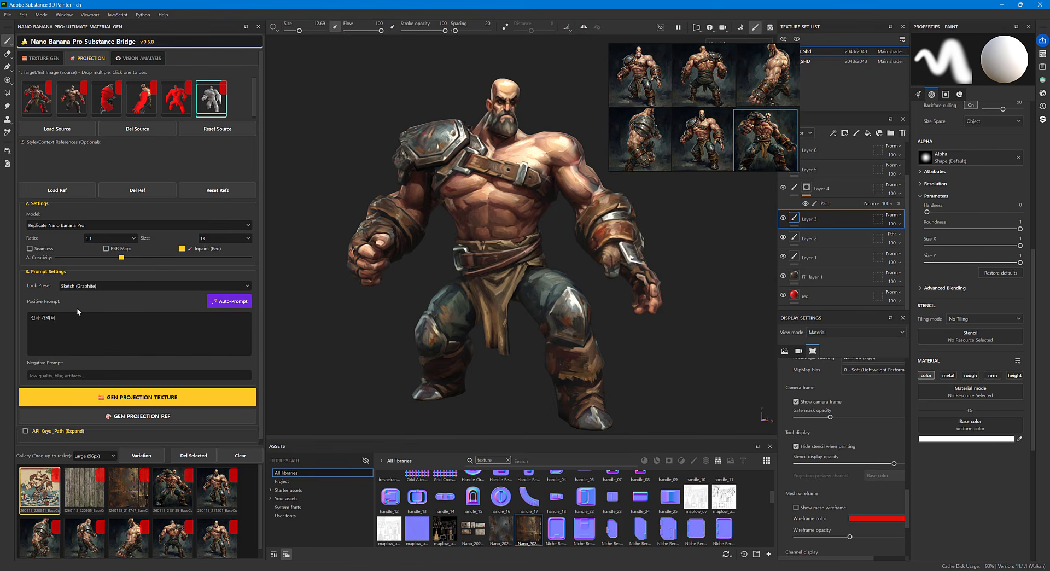
click(136, 399)
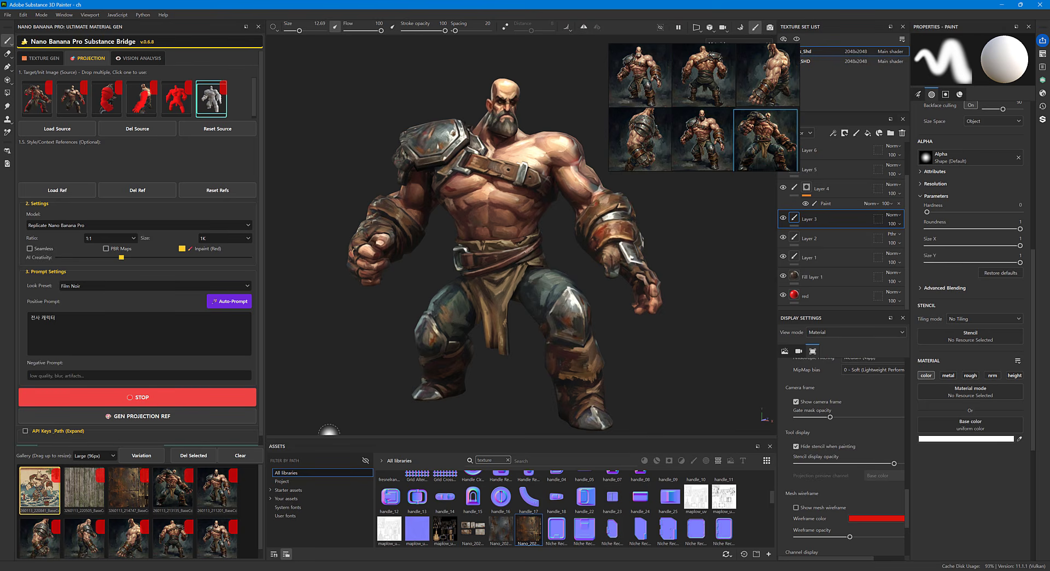